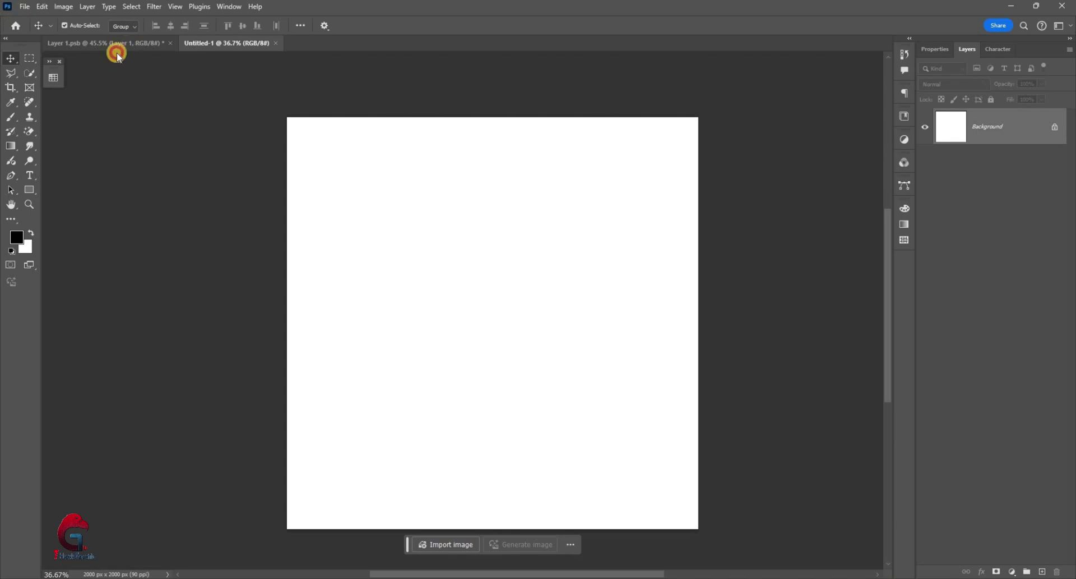
# Drag the perfume bottle image from the Layer 1.psb document onto the Untitled-1 canvas
pyautogui.click(118, 57)
pyautogui.moveTo(443, 308)
pyautogui.mouseDown()
pyautogui.moveTo(235, 48)
pyautogui.moveTo(483, 304)
pyautogui.mouseUp()
pyautogui.moveTo(569, 289); pyautogui.dragTo(567, 291)
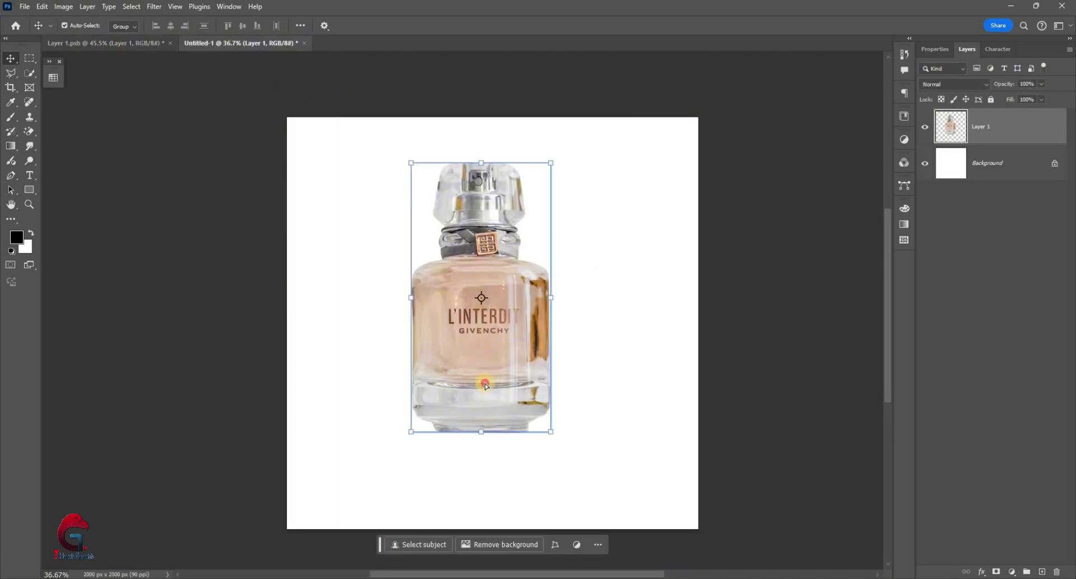
# Convert the bottle layer to a Smart Object, then scale it down and centre it
pyautogui.rightClick(987, 133)
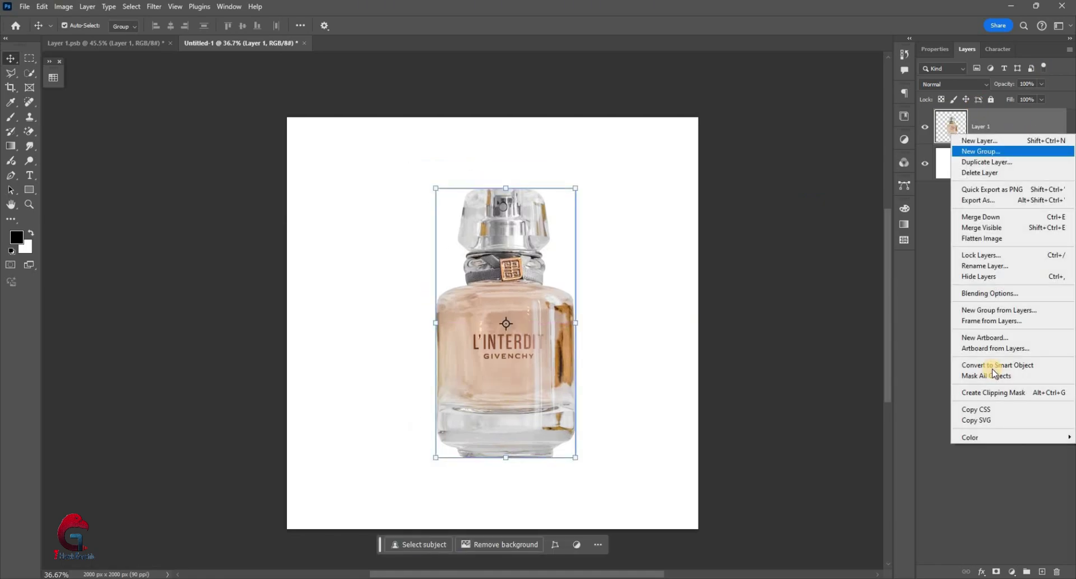
pyautogui.click(992, 372)
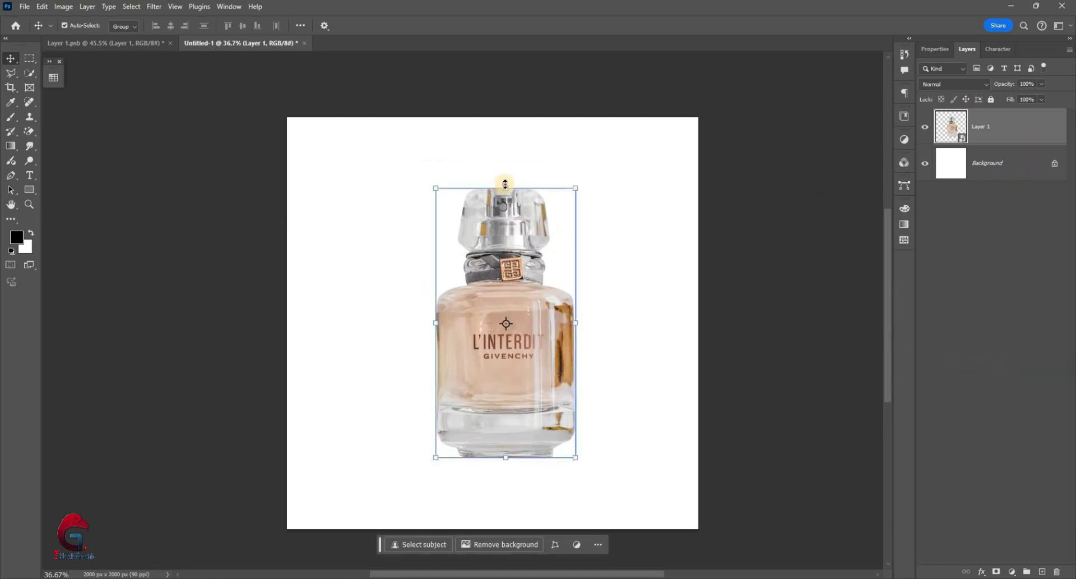
pyautogui.hotkey('ctrl', 't')
pyautogui.moveTo(506, 187); pyautogui.dragTo(518, 275)
pyautogui.moveTo(536, 412); pyautogui.dragTo(522, 361)
pyautogui.click(557, 31)
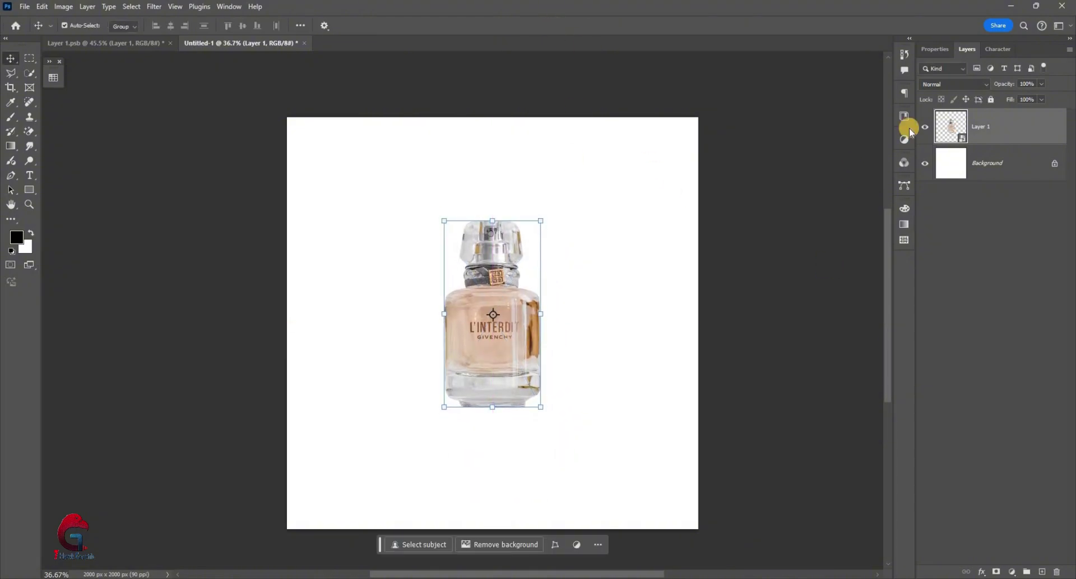
pyautogui.click(1014, 168)
# Draw a 922 × 159 px ellipse beneath the bottle, filled with a sampled brown
pyautogui.click(29, 189)
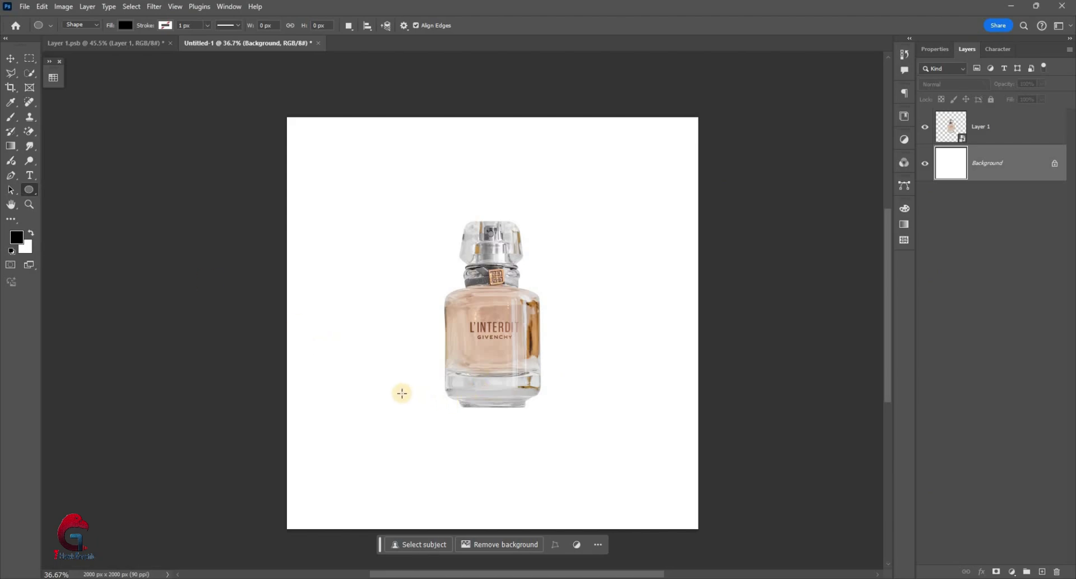
pyautogui.moveTo(401, 392); pyautogui.dragTo(591, 425)
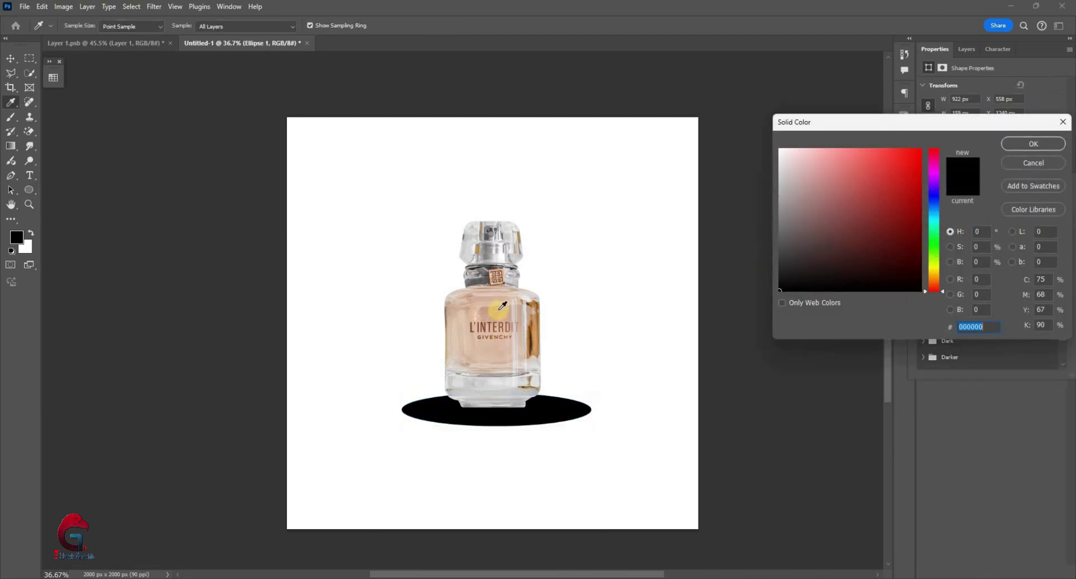
pyautogui.click(500, 308)
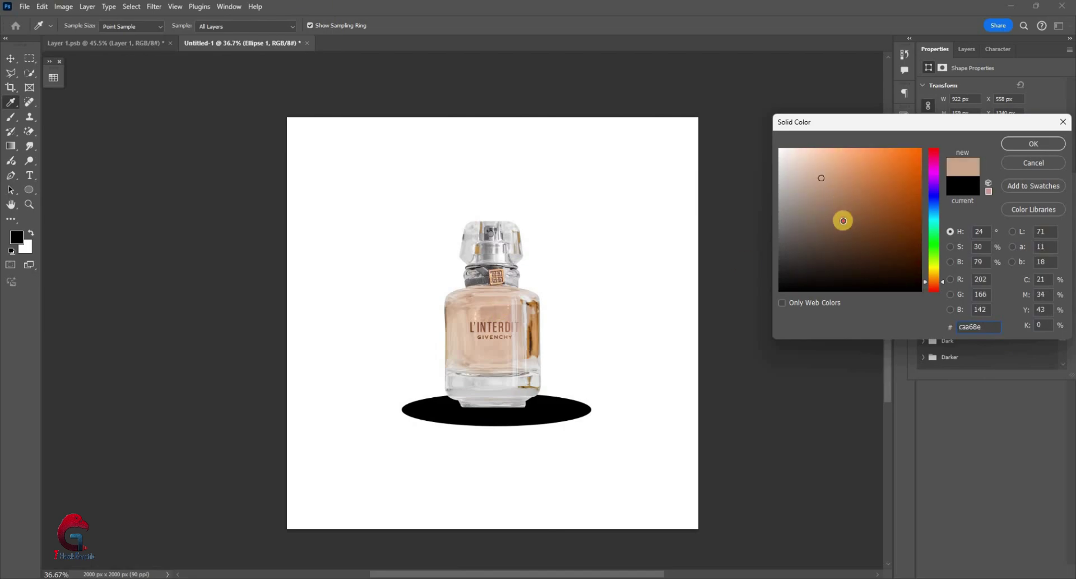
pyautogui.moveTo(843, 220); pyautogui.dragTo(840, 231)
pyautogui.click(1061, 122)
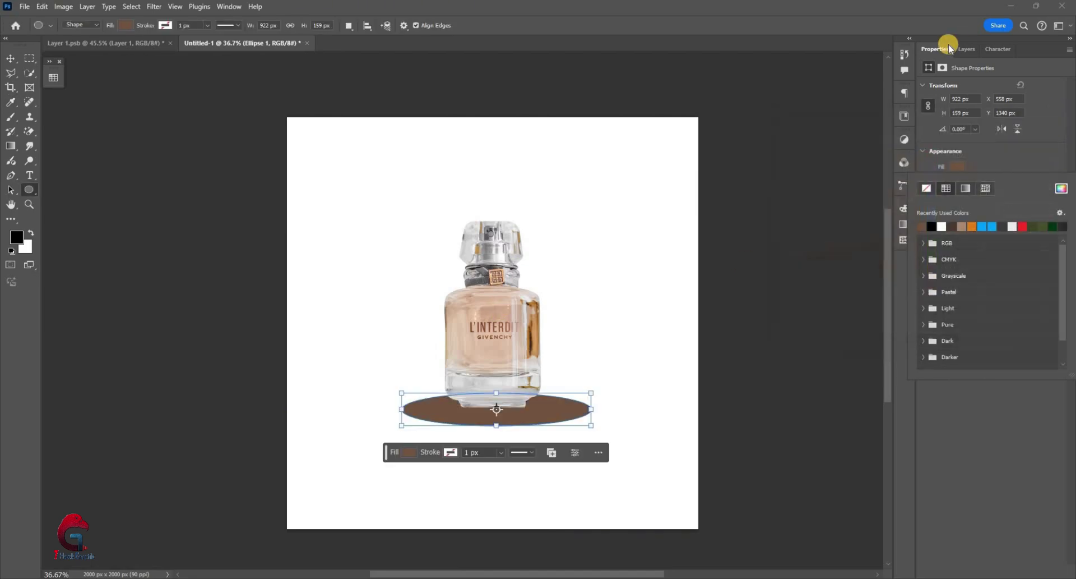
pyautogui.click(969, 49)
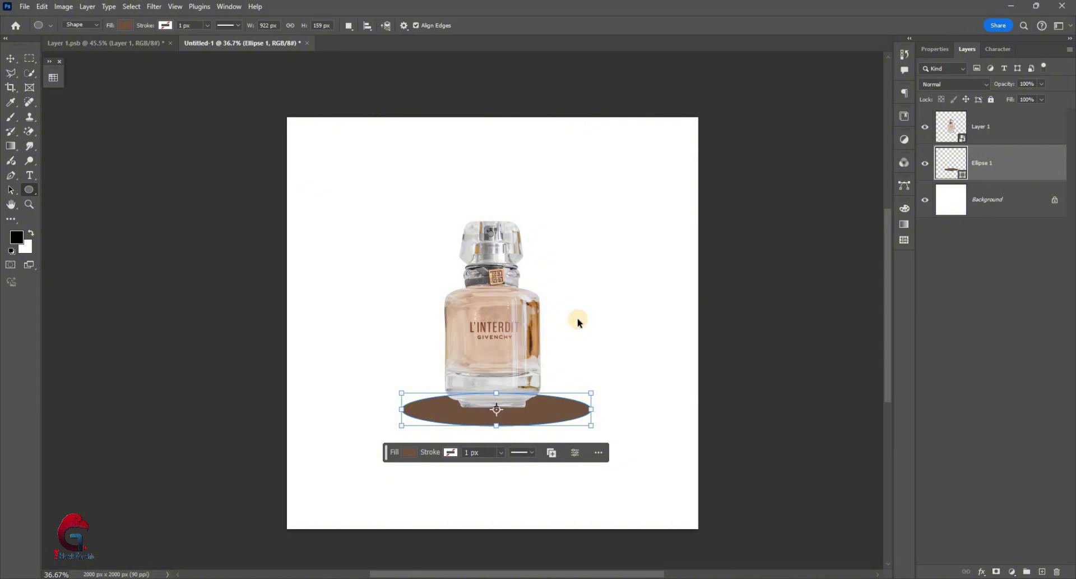
# Duplicate the ellipse, hide the bottle layer, and raise the copy by 18 px
pyautogui.hotkey('ctrl', 'j')
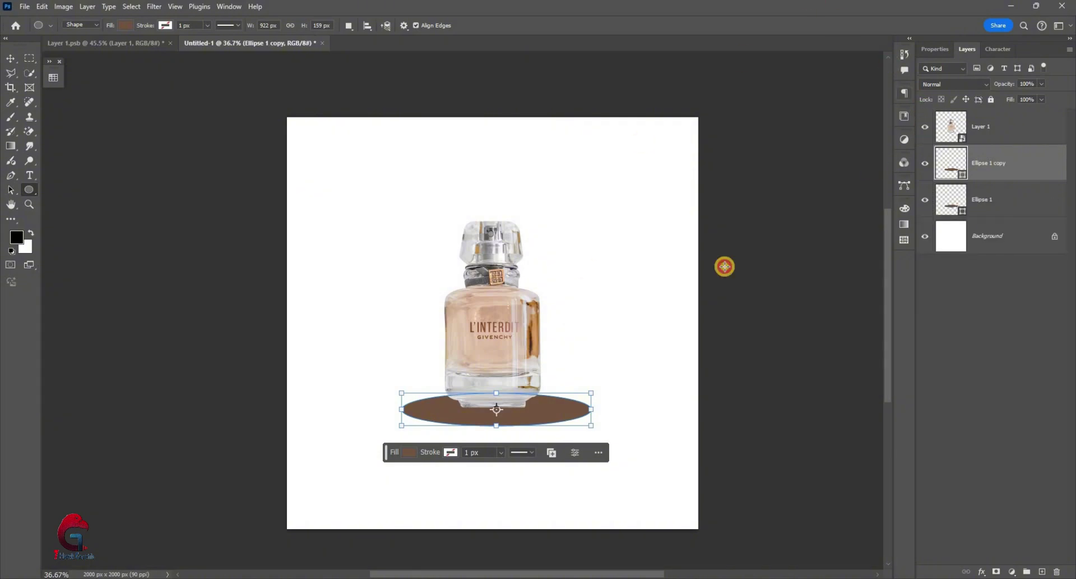
pyautogui.click(925, 126)
pyautogui.scroll(3, 517, 421)
pyautogui.click(10, 57)
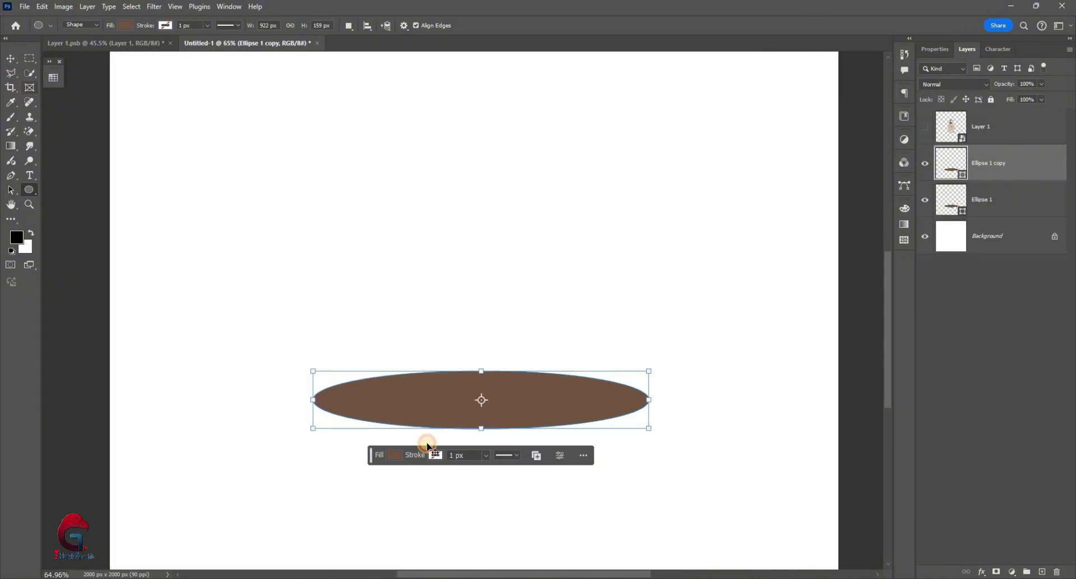
pyautogui.press('v')
pyautogui.moveTo(526, 404); pyautogui.dragTo(528, 388)
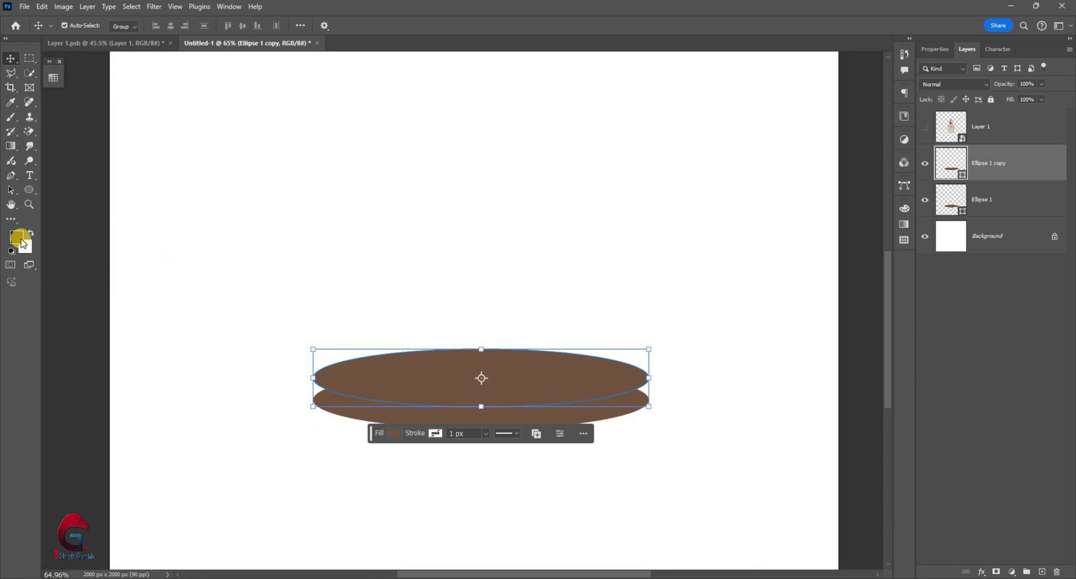
# Fill the ellipse copy with lighter brown #99745b, then add an empty layer above Ellipse 1
pyautogui.click(21, 236)
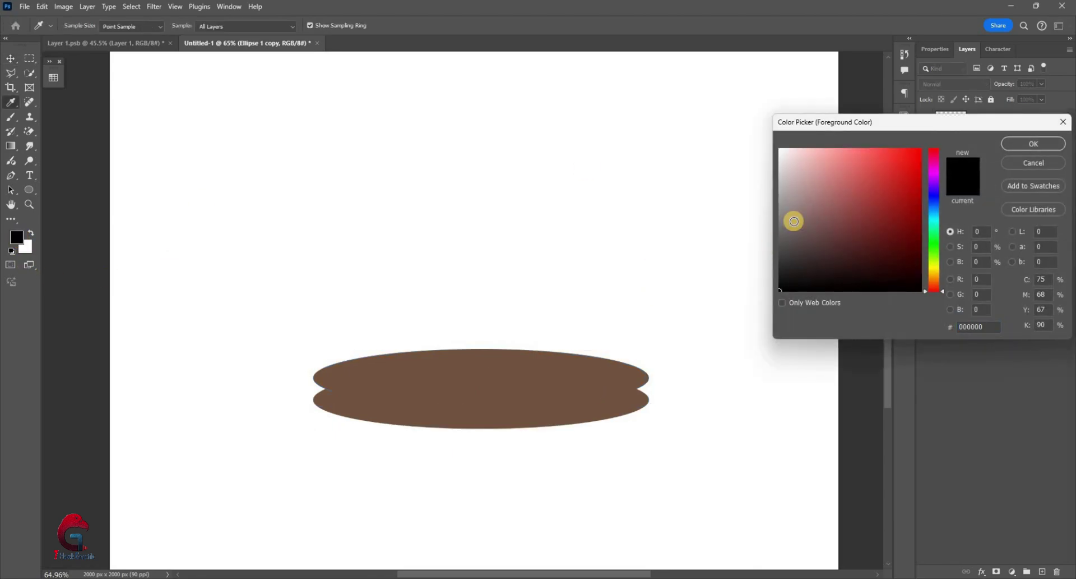
pyautogui.click(834, 203)
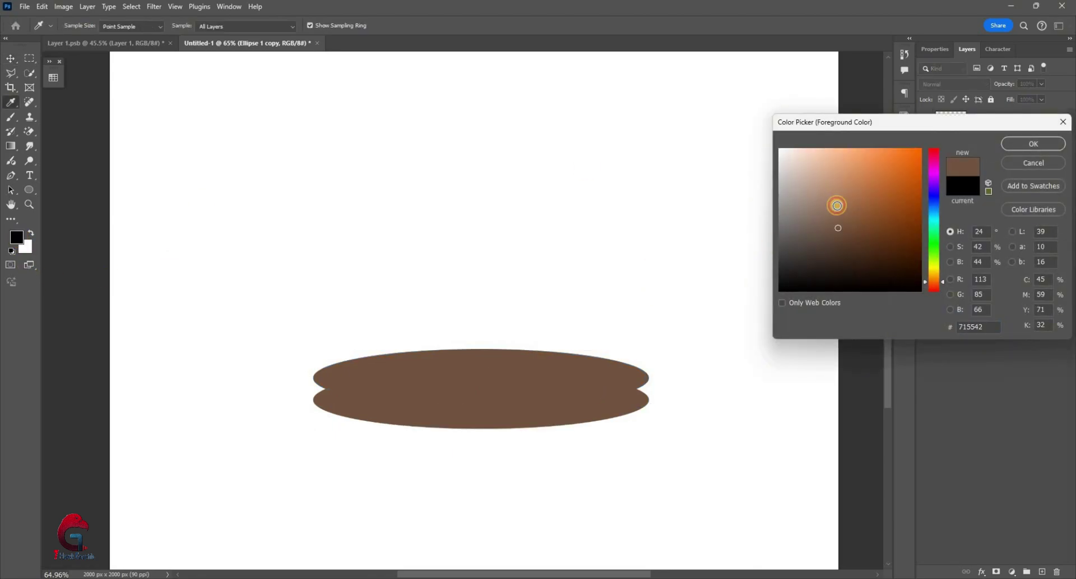
pyautogui.click(834, 205)
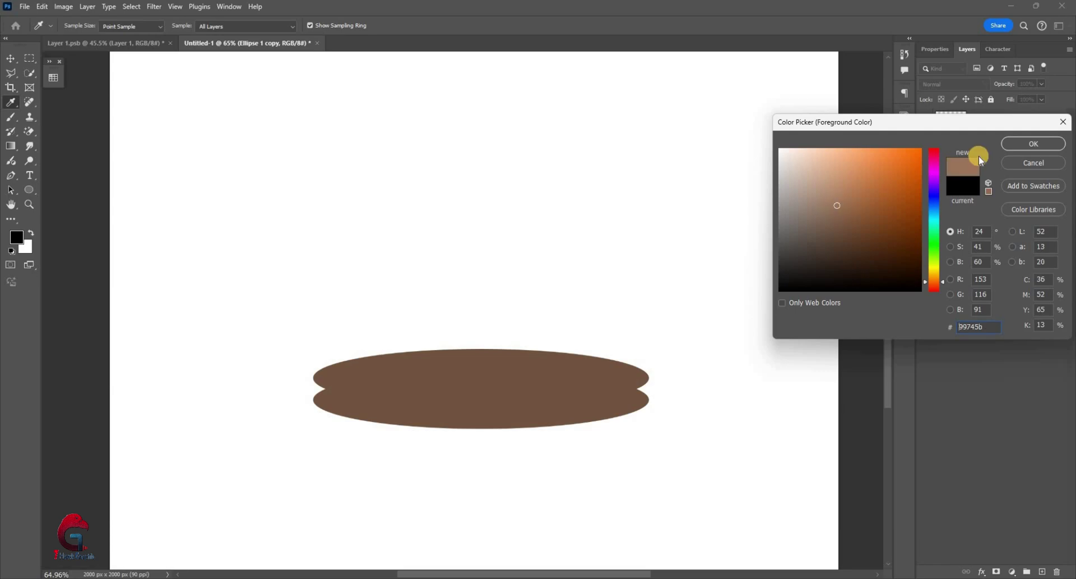
pyautogui.press('Return')
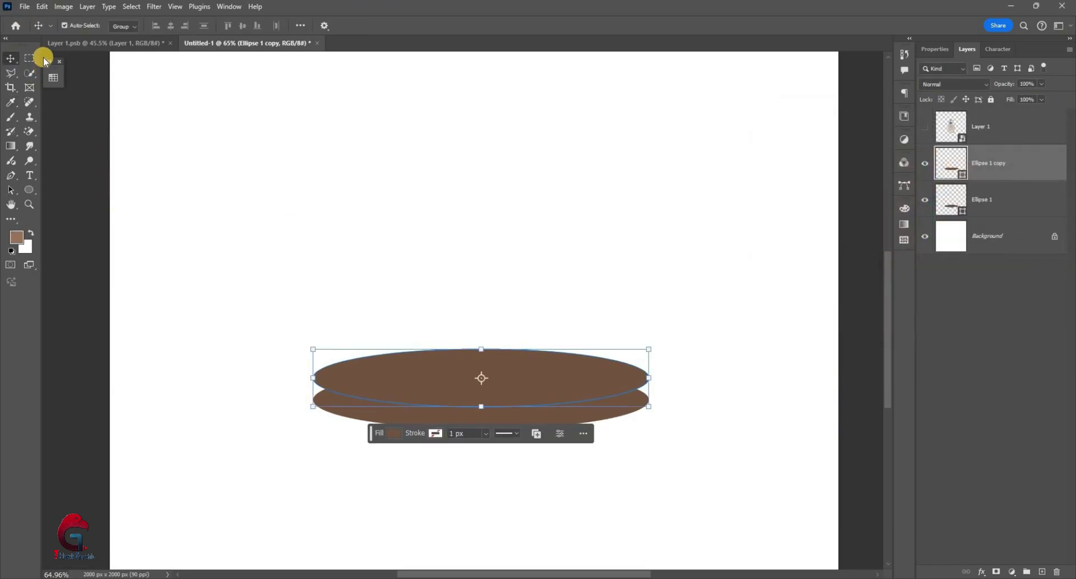
pyautogui.click(53, 77)
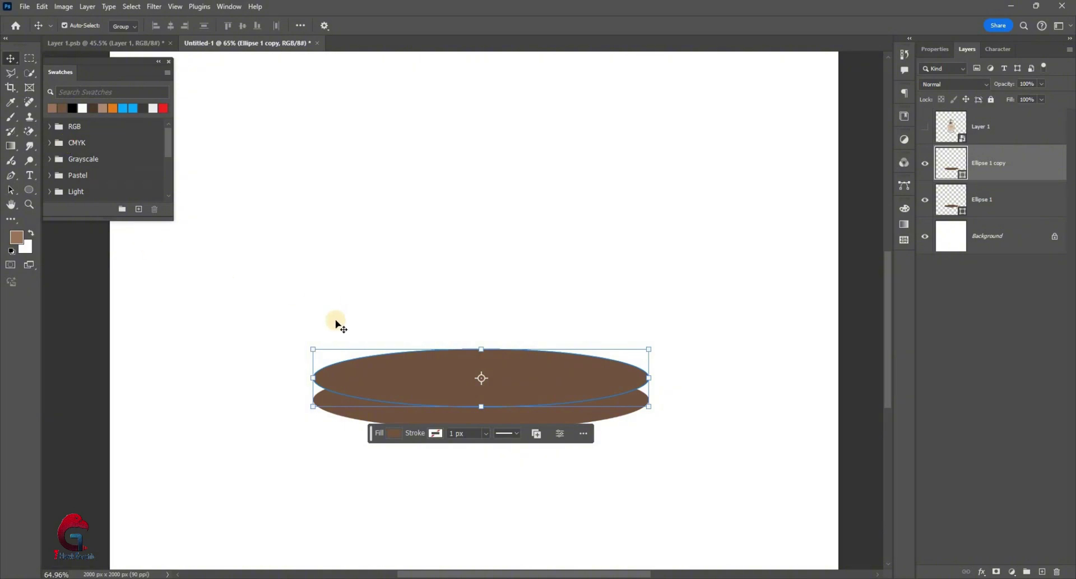
pyautogui.hotkey('alt', 'BackSpace')
pyautogui.click(999, 206)
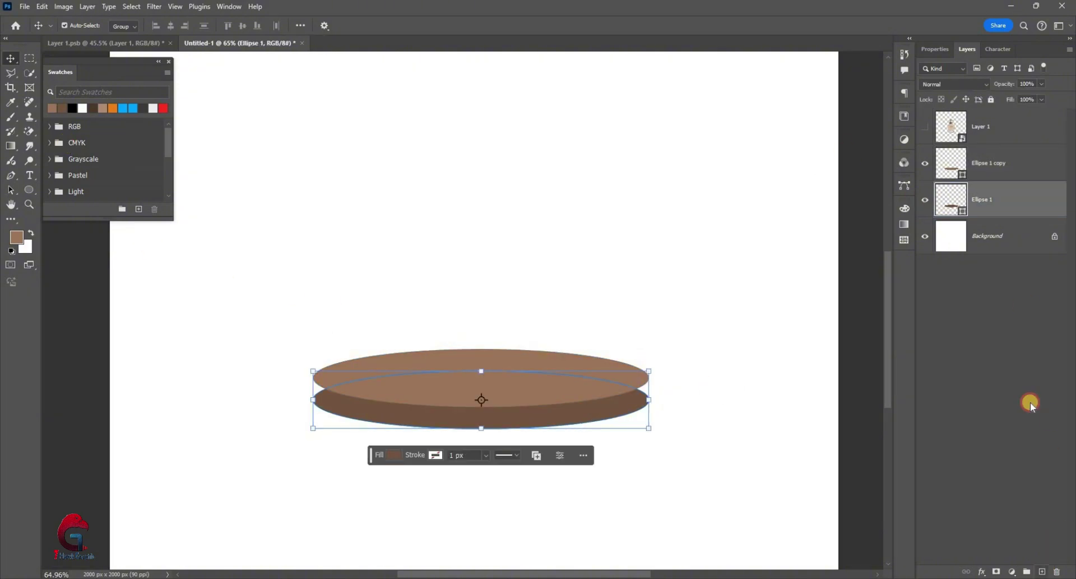
pyautogui.hotkey('ctrl', 'shift', 'alt', 'n')
# Draw a rectangle spanning the side edges of the two discs
pyautogui.rightClick(48, 190)
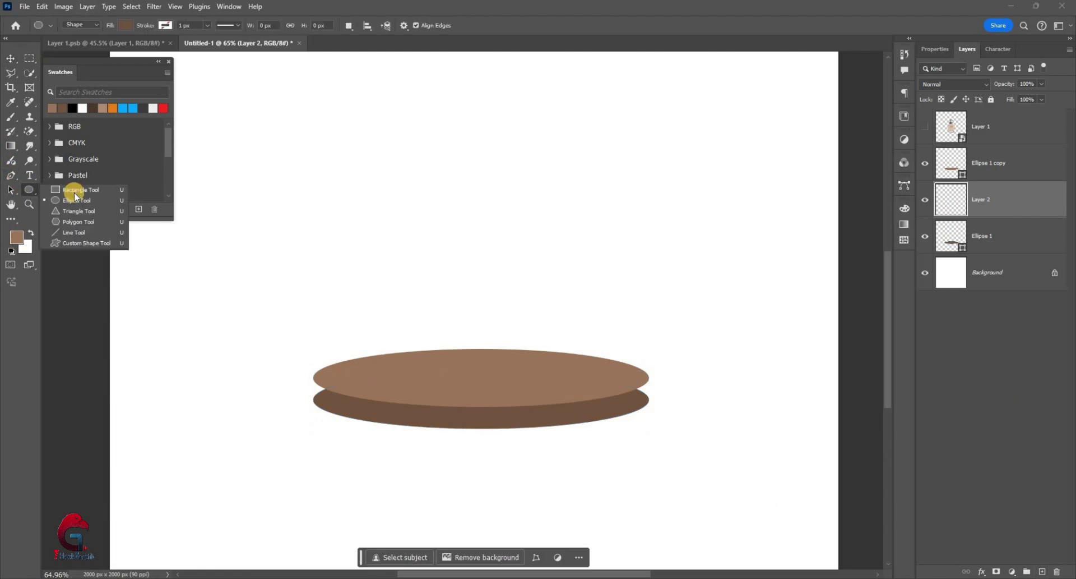
pyautogui.click(79, 183)
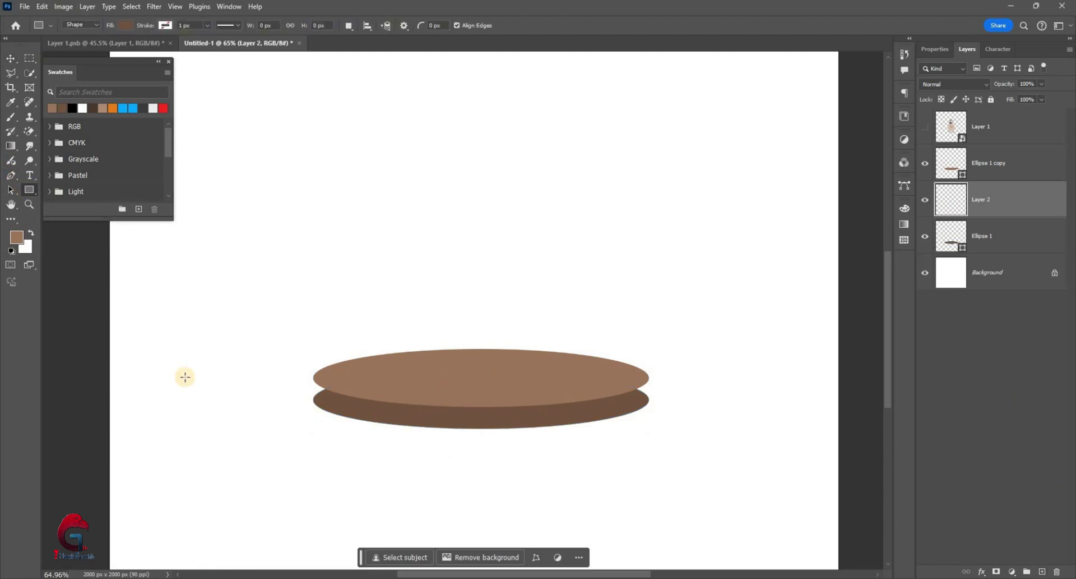
pyautogui.scroll(3, 185, 377)
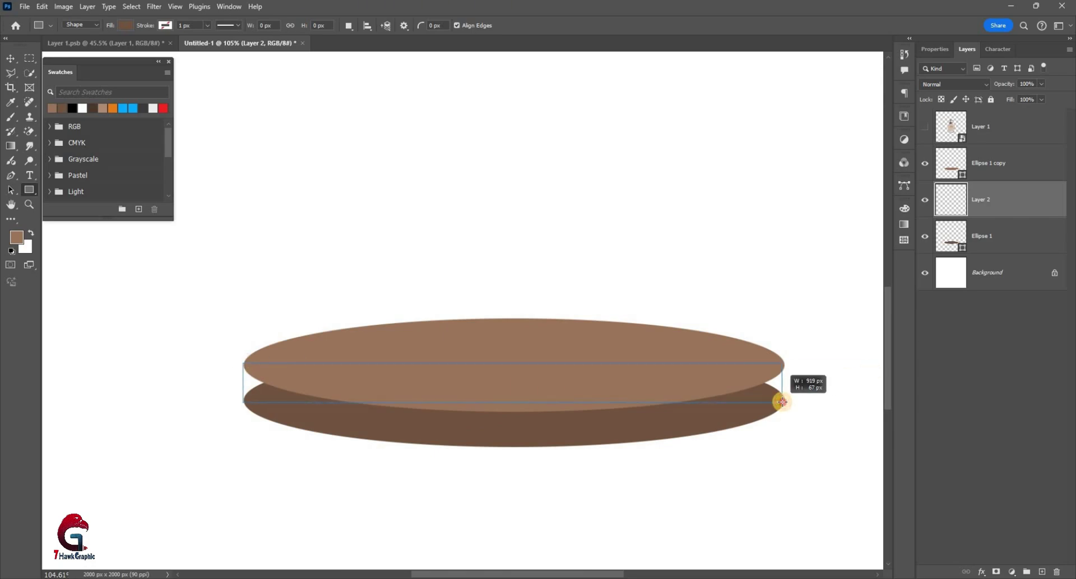
pyautogui.moveTo(252, 375); pyautogui.dragTo(791, 394)
# Merge Rectangle 1 and Ellipse 1 into one solid cylinder shape
pyautogui.click(967, 49)
pyautogui.press('v')
pyautogui.click(1007, 160)
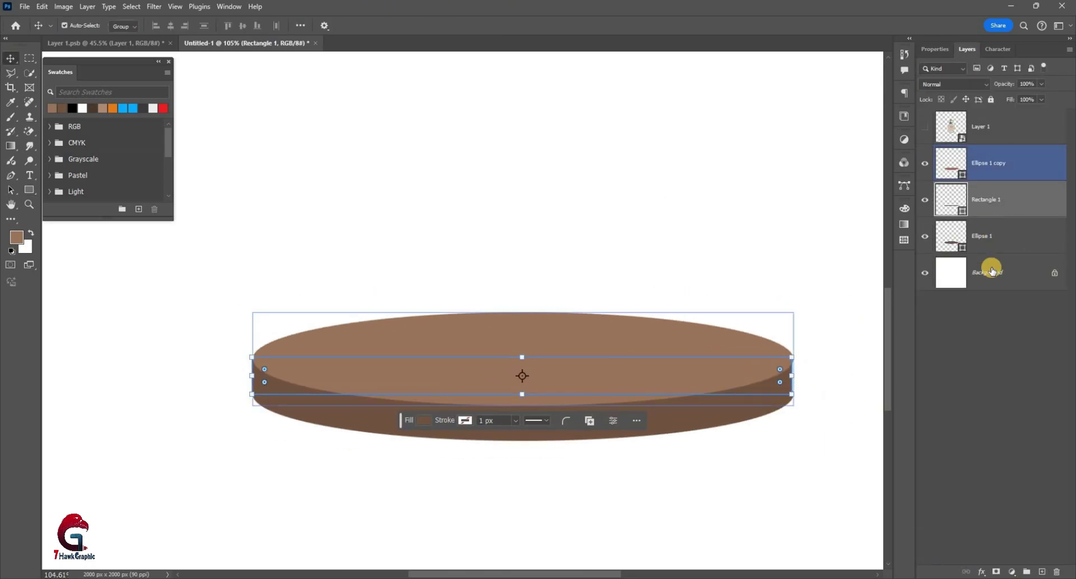
pyautogui.keyDown('ctrl'); pyautogui.click(1037, 236); pyautogui.keyUp('ctrl')
pyautogui.click(171, 25)
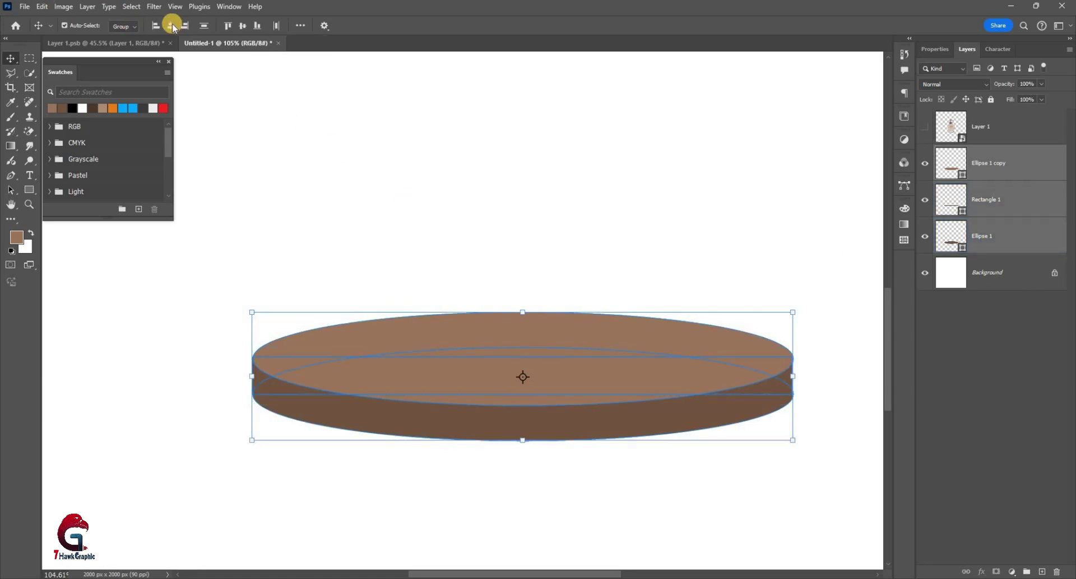
pyautogui.click(942, 236)
pyautogui.scroll(-2, 807, 370)
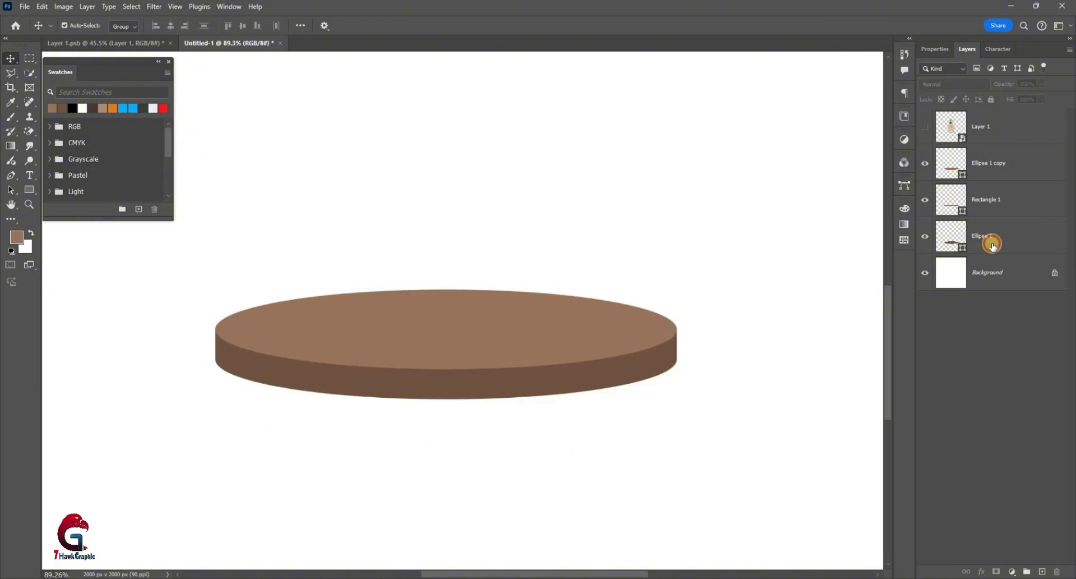
pyautogui.hotkey('alt', ']')
pyautogui.keyDown('shift'); pyautogui.click(994, 241); pyautogui.keyUp('shift')
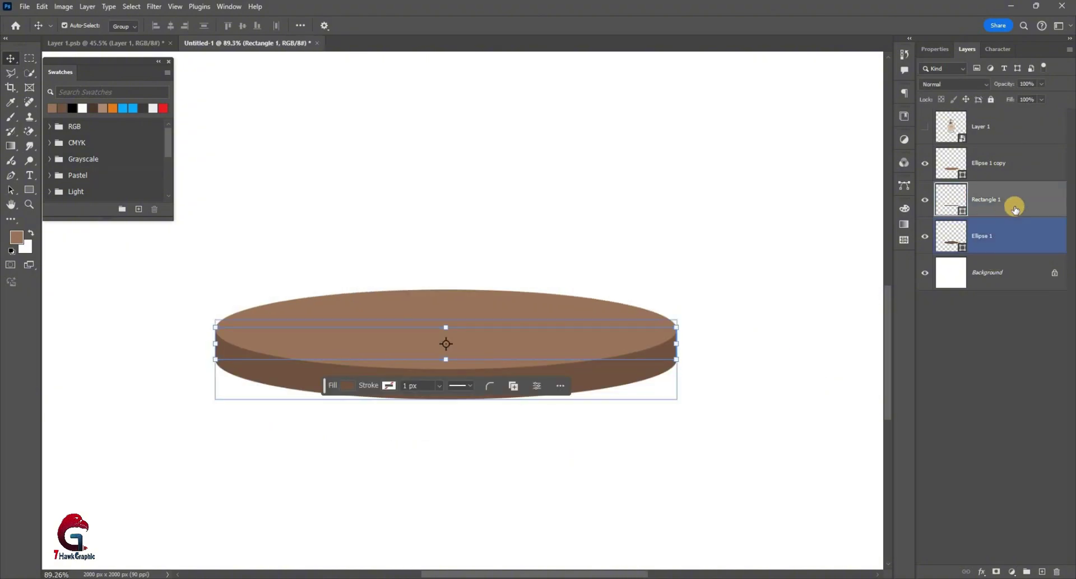
pyautogui.rightClick(947, 451)
pyautogui.click(920, 534)
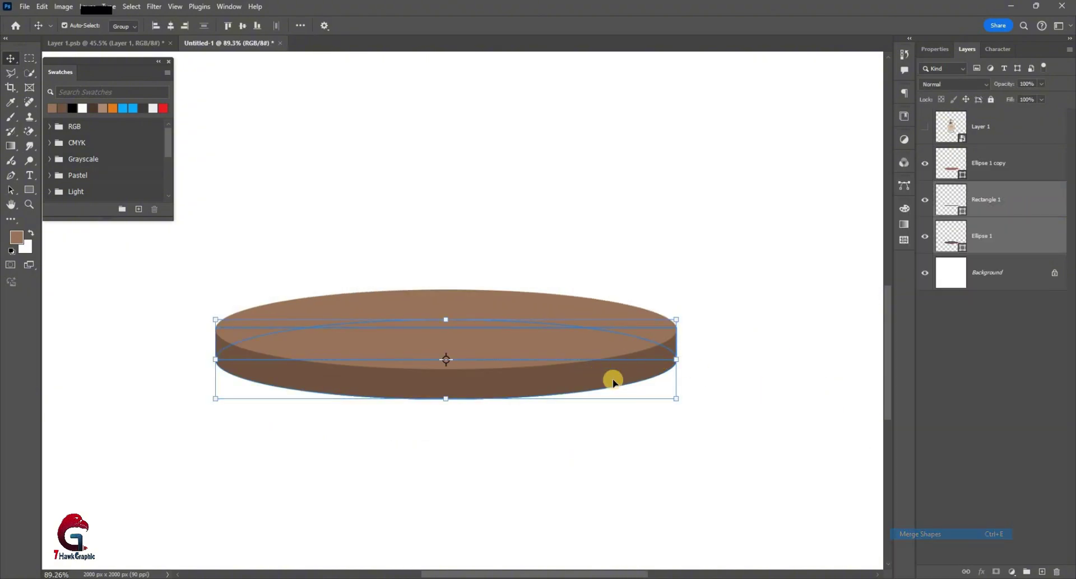
# Zoom out to the whole canvas and add an empty Layer 2
pyautogui.keyDown('alt'); pyautogui.scroll(-2, 676, 426); pyautogui.keyUp('alt')
pyautogui.keyDown('alt'); pyautogui.scroll(-1, 676, 426); pyautogui.keyUp('alt')
pyautogui.hotkey('alt', ']')
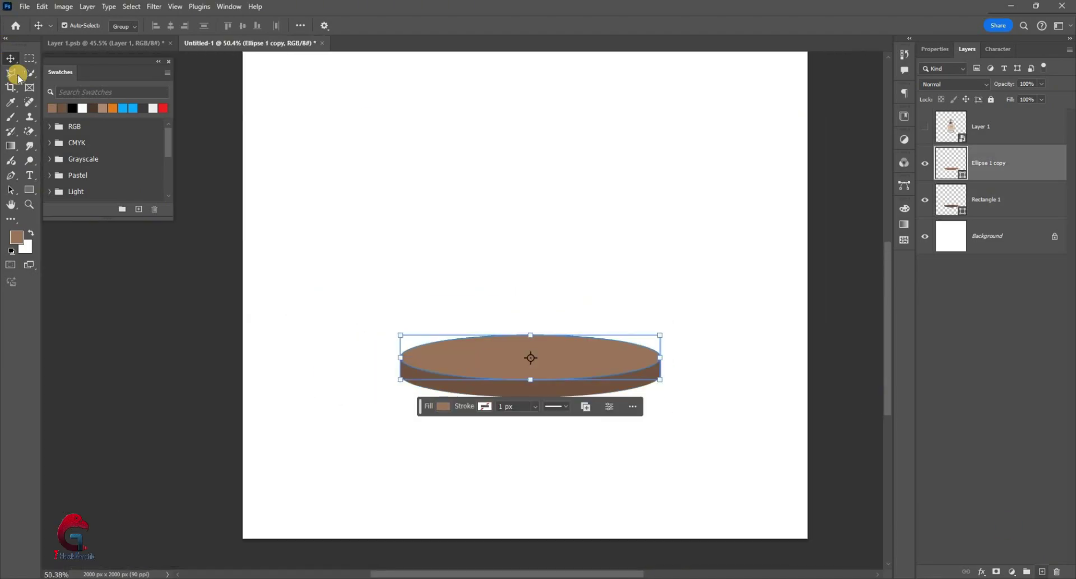
pyautogui.hotkey('ctrl', 'shift', 'alt', 'n')
# Paint a soft lighter tan glow on Layer 2, clipped to the top disc
pyautogui.press('b')
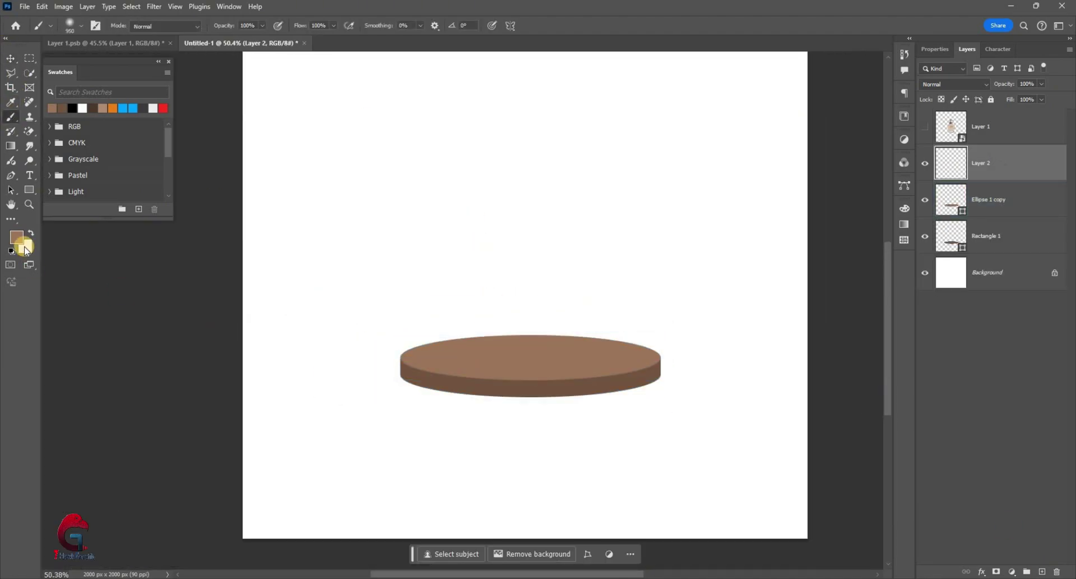
pyautogui.press('i')
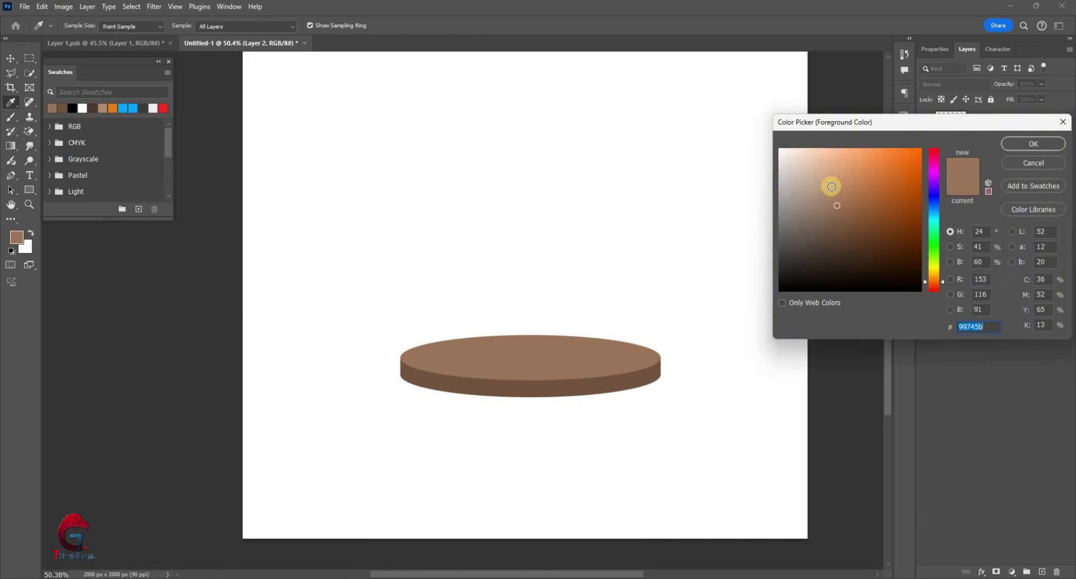
pyautogui.click(822, 171)
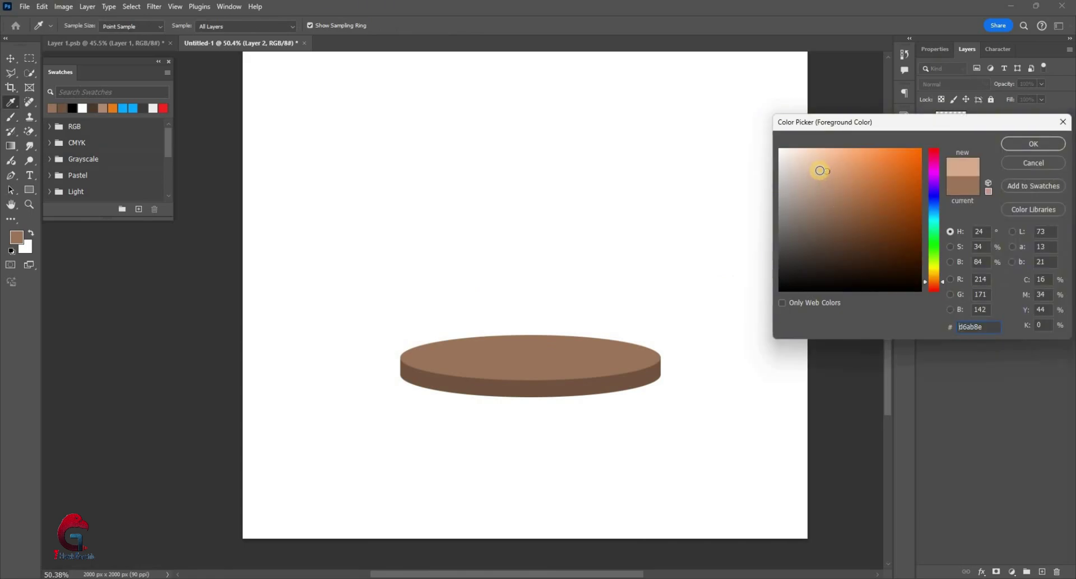
pyautogui.click(1014, 147)
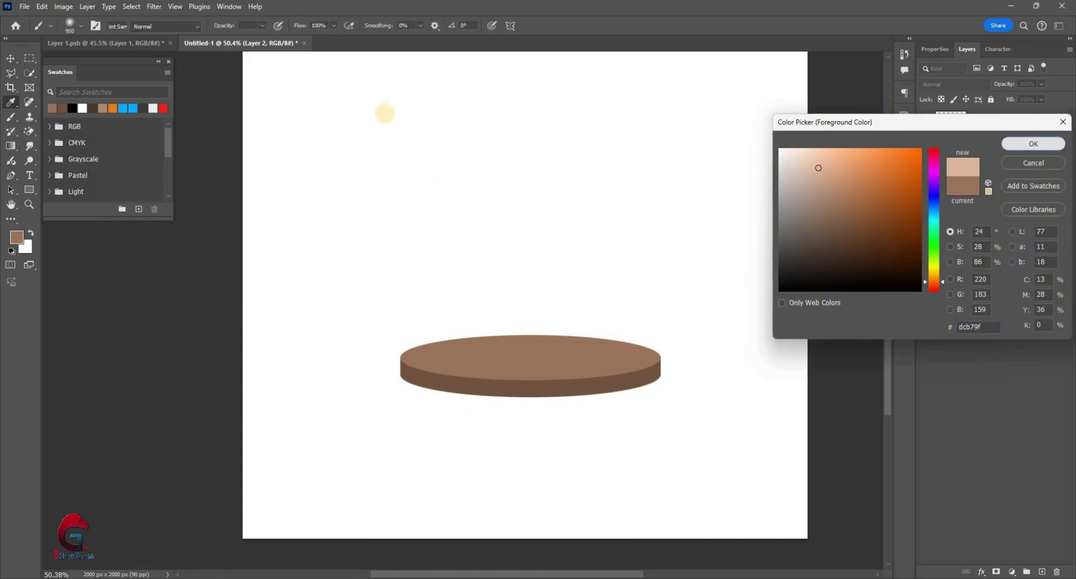
pyautogui.moveTo(563, 347); pyautogui.dragTo(538, 396)
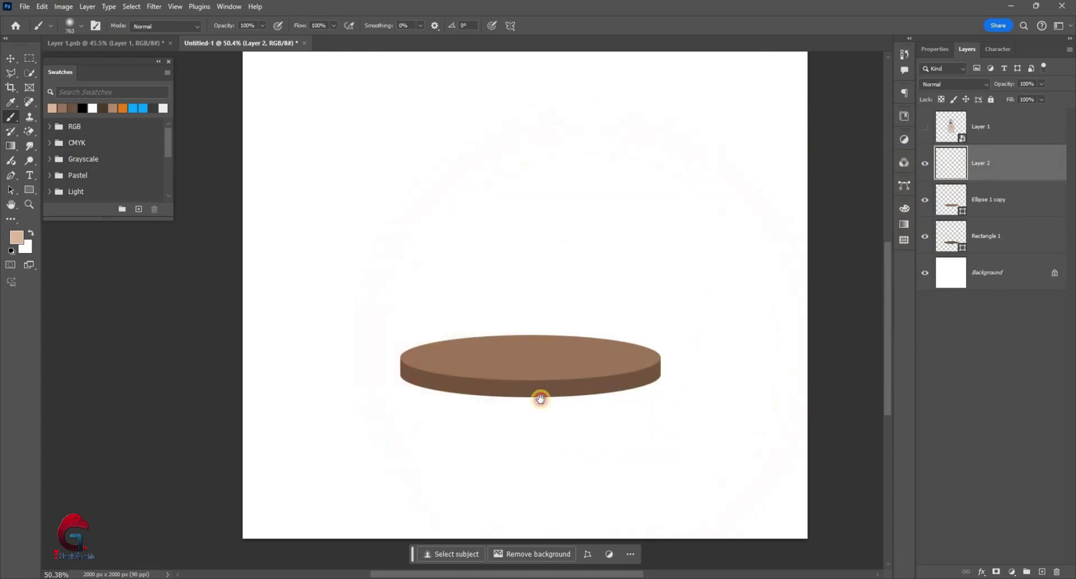
pyautogui.scroll(2, 513, 392)
pyautogui.click(468, 415)
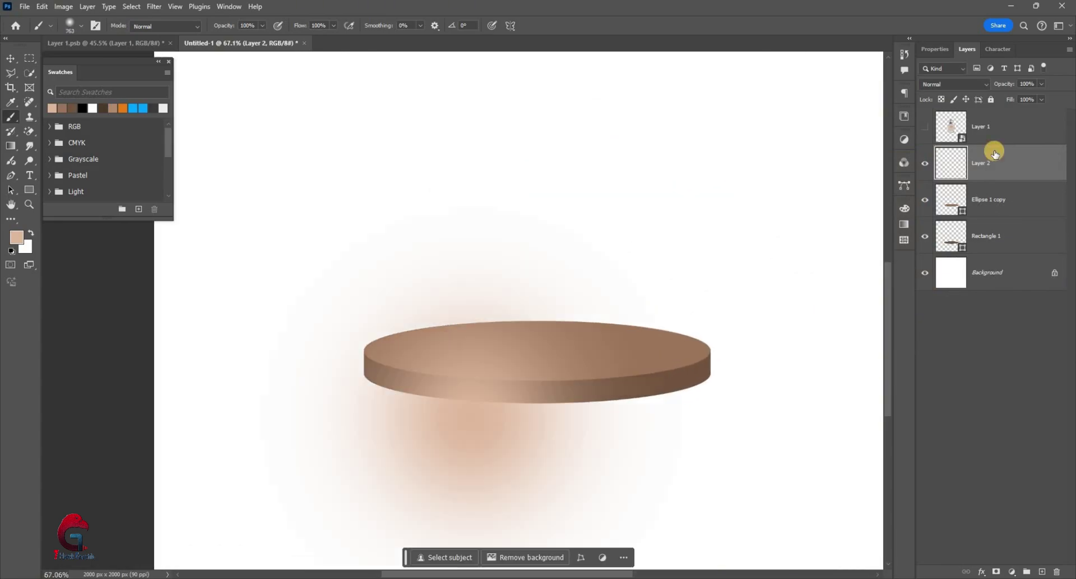
pyautogui.rightClick(953, 162)
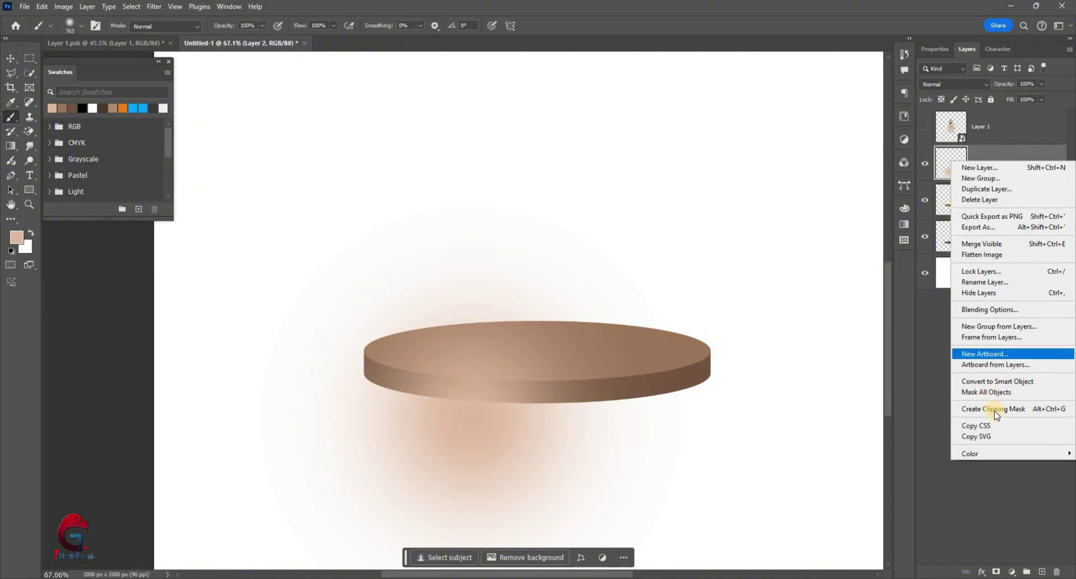
pyautogui.press('Return')
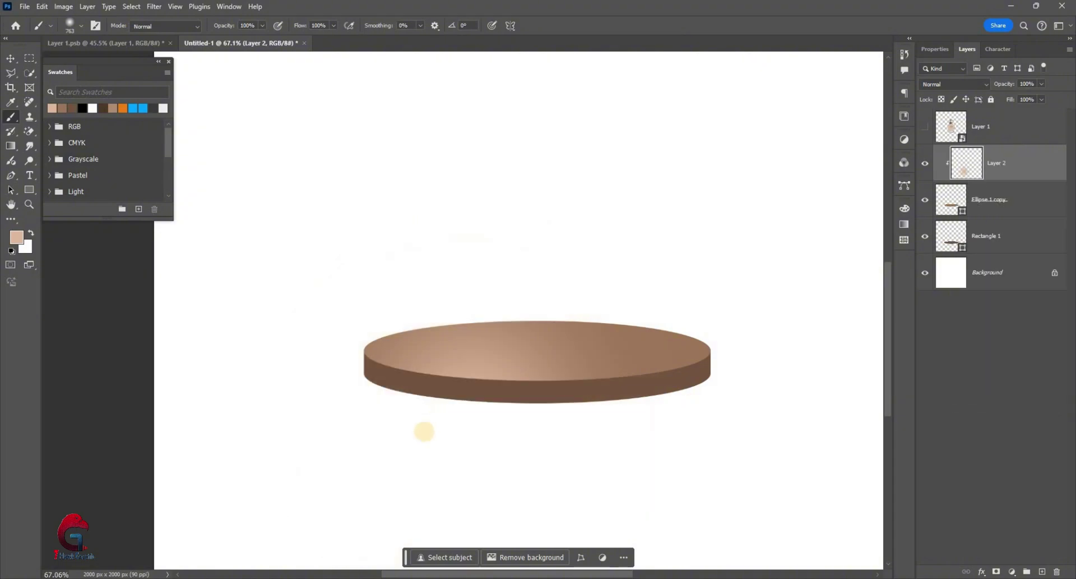
pyautogui.moveTo(584, 443)
pyautogui.mouseDown()
pyautogui.moveTo(457, 242)
pyautogui.moveTo(405, 241)
pyautogui.mouseUp()
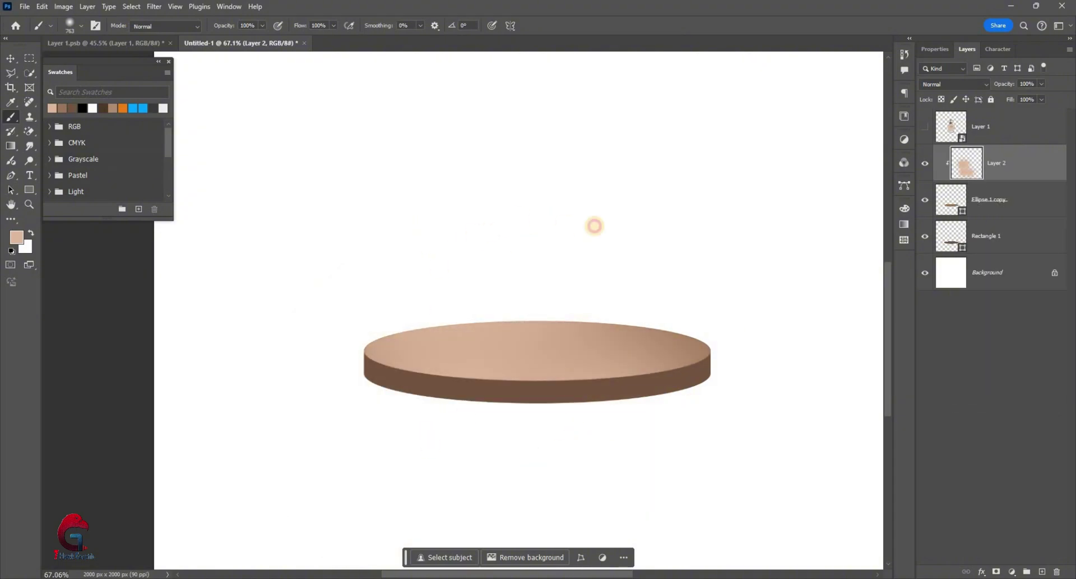
# Add Layer 3 clipped to the disc and paint light peach over the disc top
pyautogui.hotkey('ctrl', 'shift', 'alt', 'n')
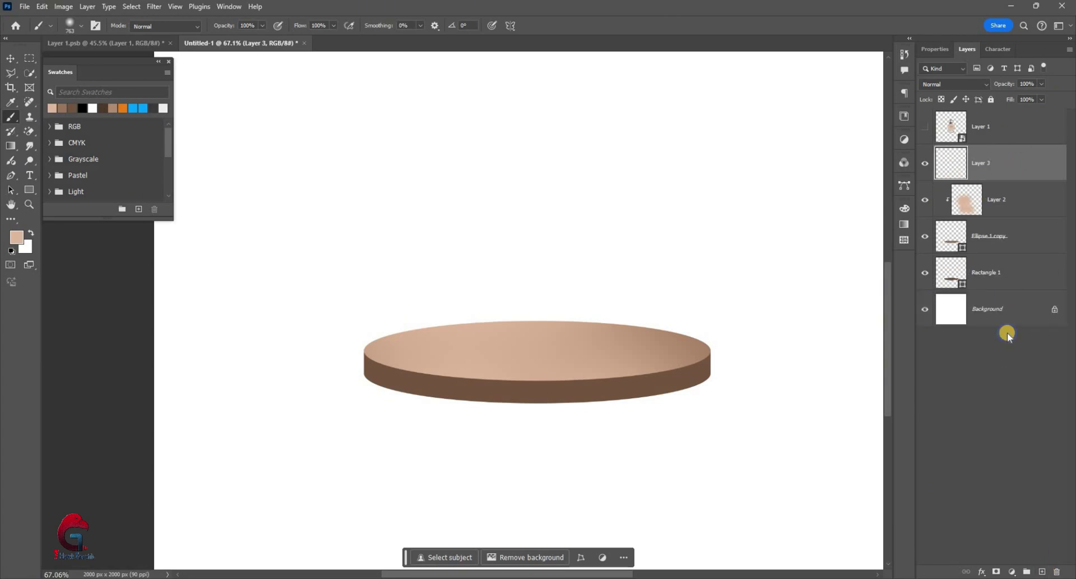
pyautogui.rightClick(1007, 412)
pyautogui.press('Return')
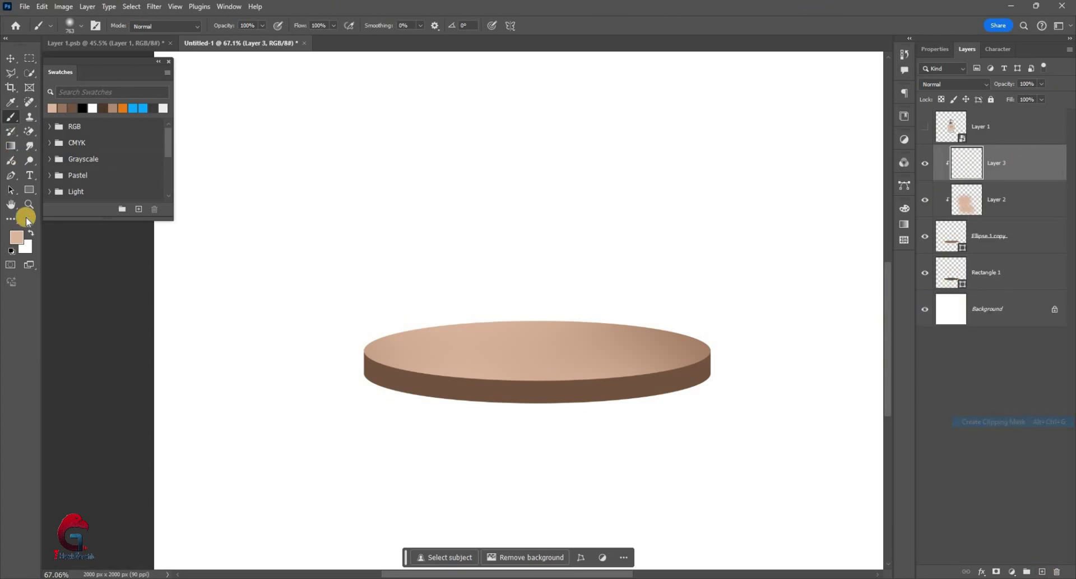
pyautogui.press('i')
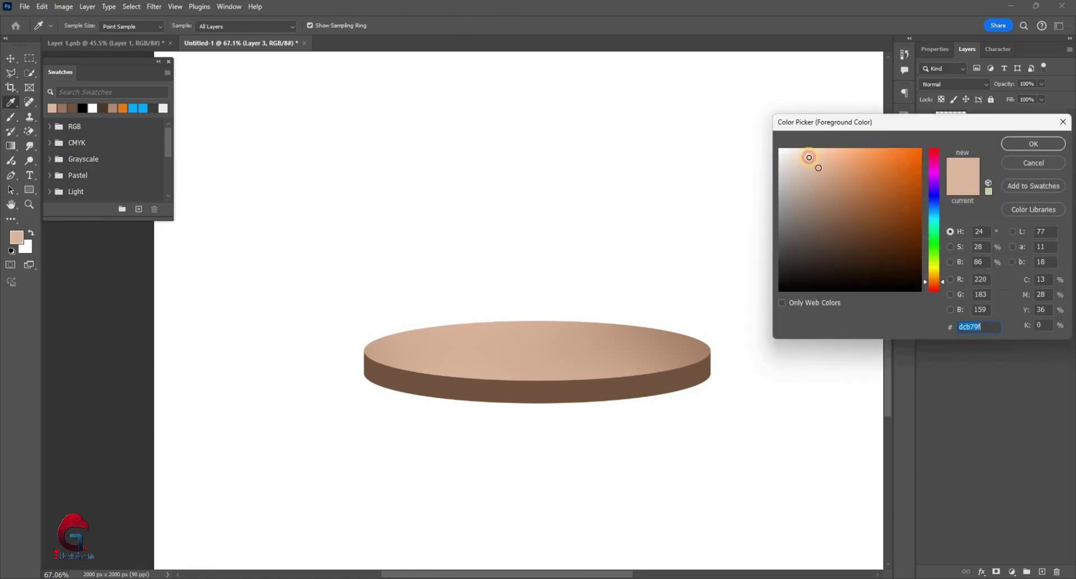
pyautogui.moveTo(800, 149); pyautogui.dragTo(838, 140)
pyautogui.press('Return')
pyautogui.press('b')
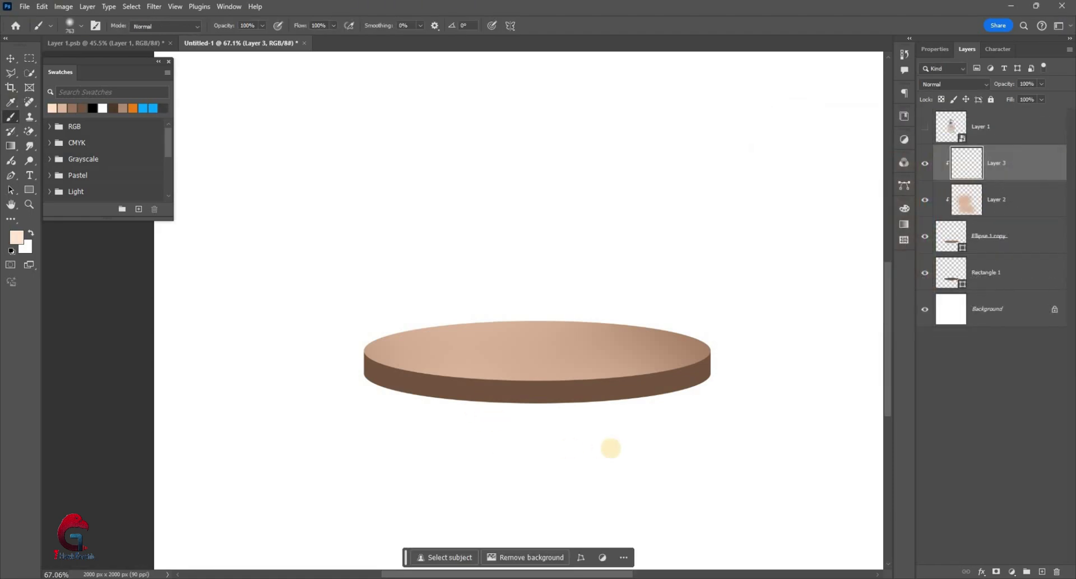
pyautogui.moveTo(412, 235); pyautogui.dragTo(450, 224)
# Select the Rectangle 1 side band and add a new Layer 4 above it
pyautogui.press('v')
pyautogui.scroll(2, 858, 149)
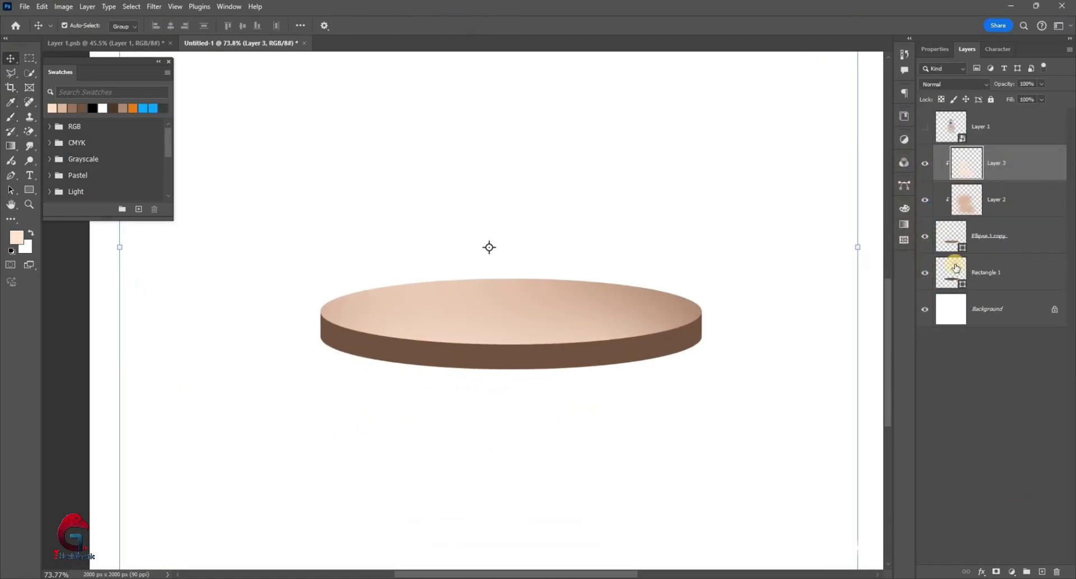
pyautogui.click(983, 282)
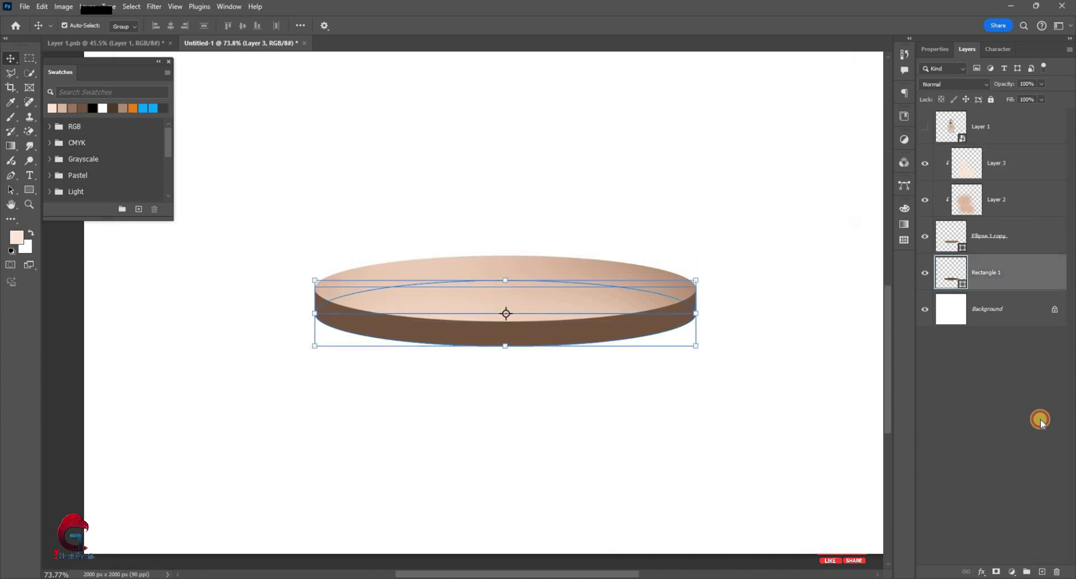
pyautogui.hotkey('ctrl', 'shift', 'alt', 'n')
# Clip Layer 4 to the side band, brush over it, and set Screen blending
pyautogui.rightClick(976, 530)
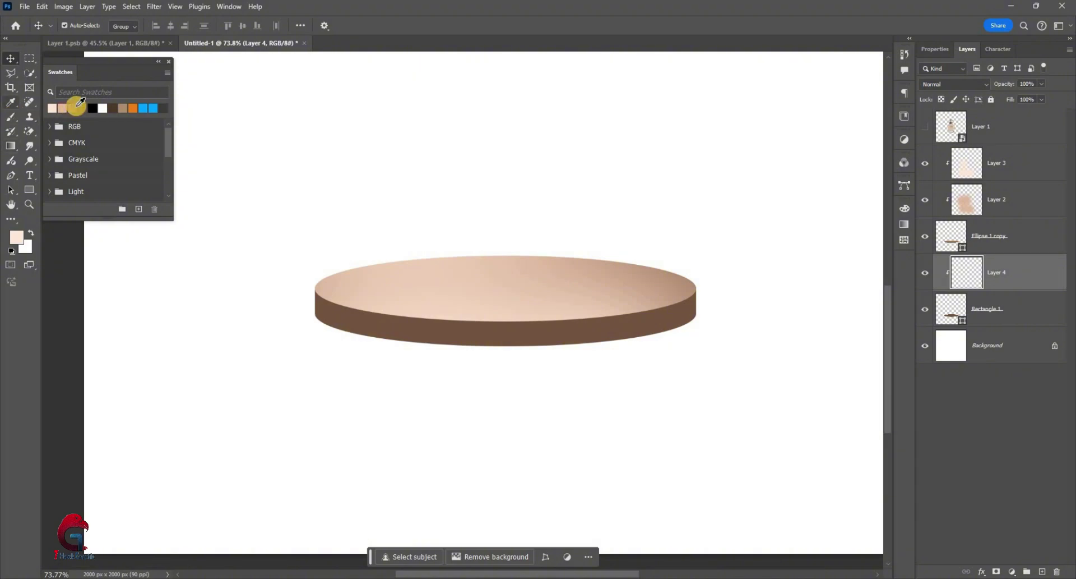
pyautogui.press('b')
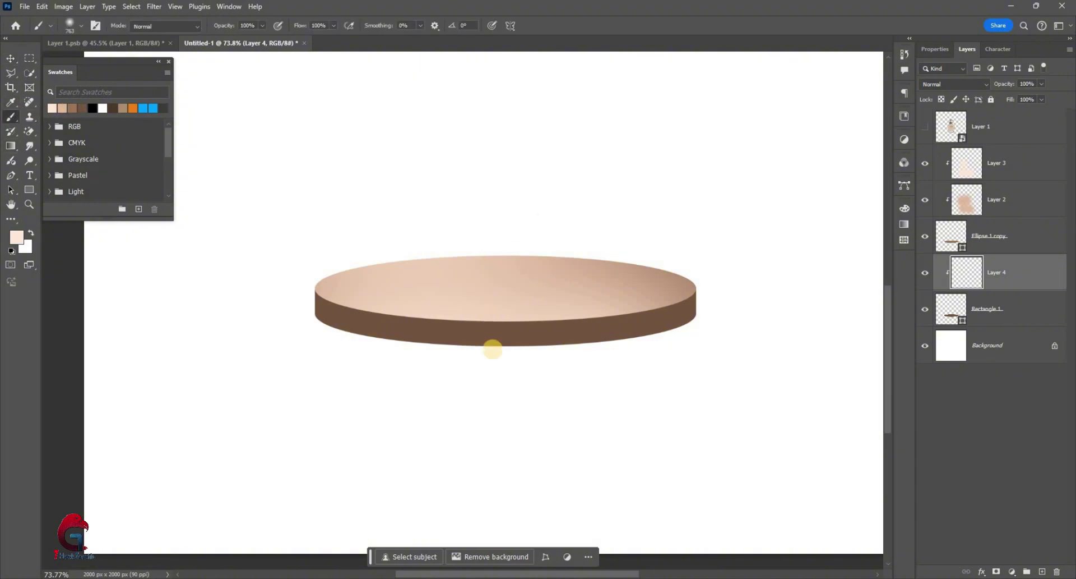
pyautogui.moveTo(486, 338); pyautogui.dragTo(451, 333)
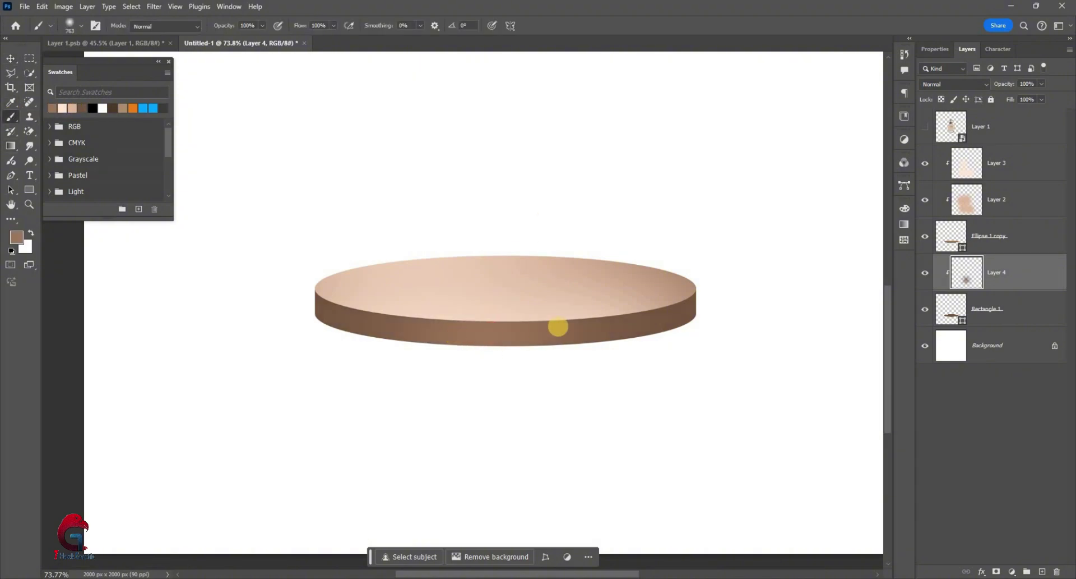
pyautogui.moveTo(559, 327); pyautogui.dragTo(536, 330)
pyautogui.click(956, 84)
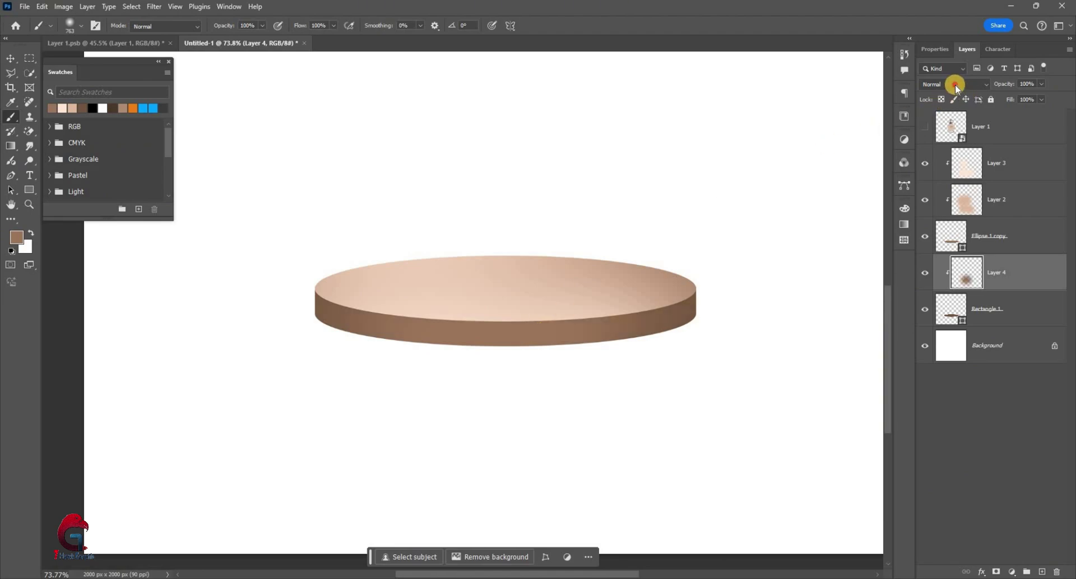
pyautogui.click(956, 84)
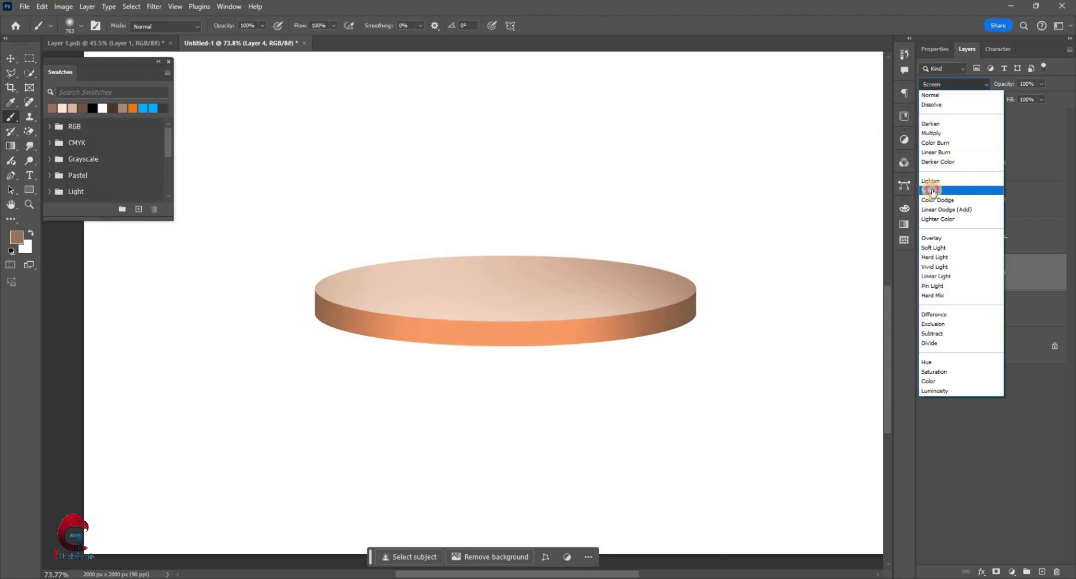
pyautogui.click(3, 33)
# Duplicate the Screen highlight layer and lower Layer 4's opacity to 32%
pyautogui.hotkey('ctrl', 't')
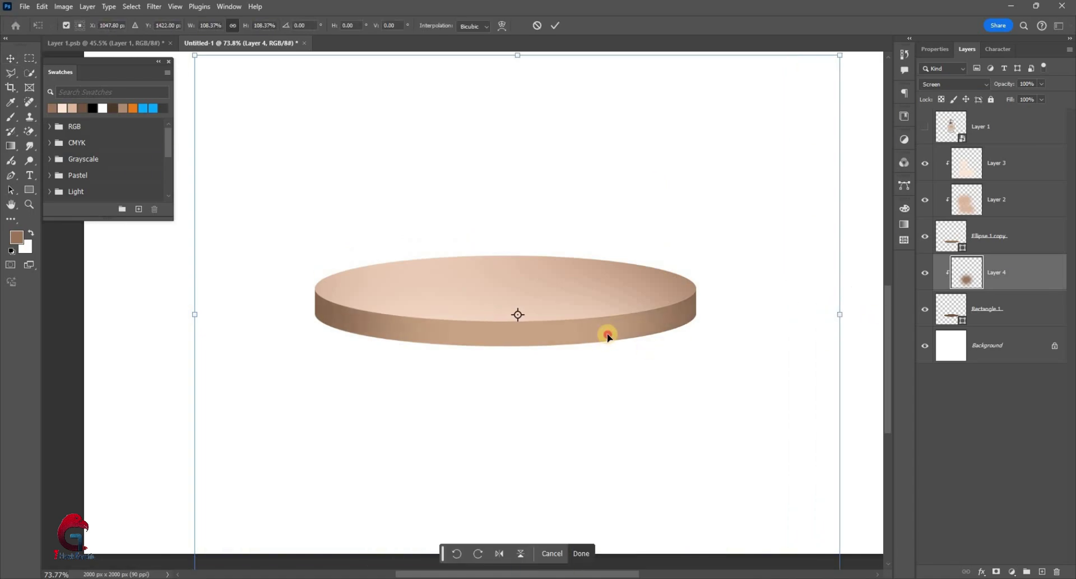
pyautogui.press('Return')
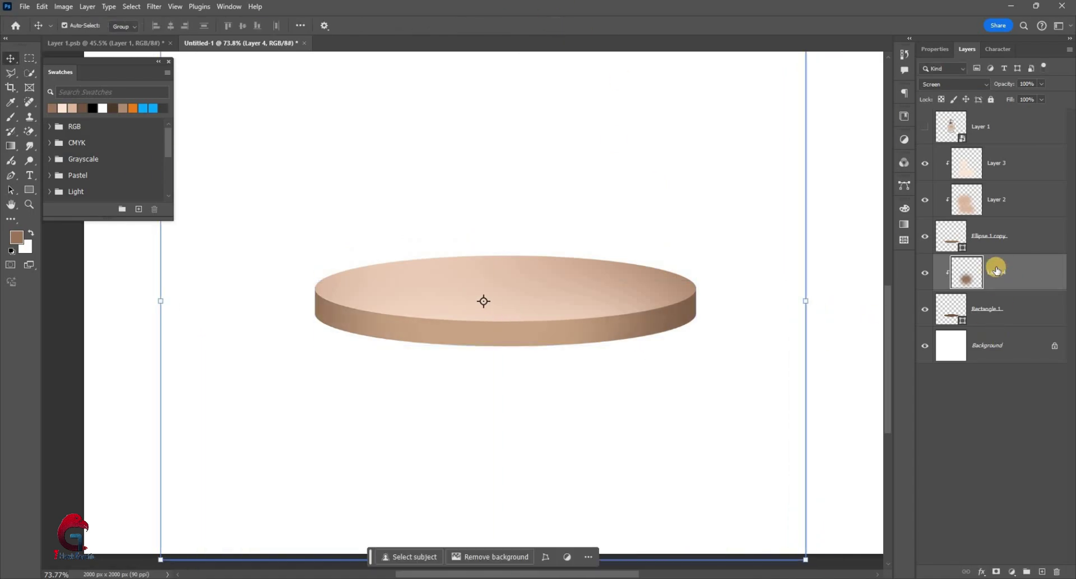
pyautogui.hotkey('ctrl', 'j')
pyautogui.hotkey('ctrl', 't')
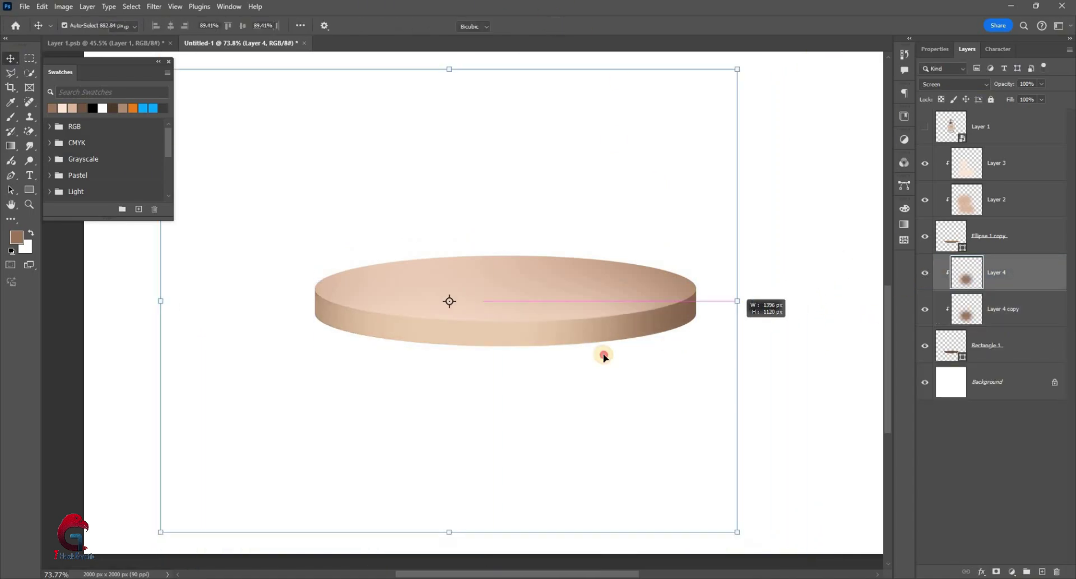
pyautogui.press('Return')
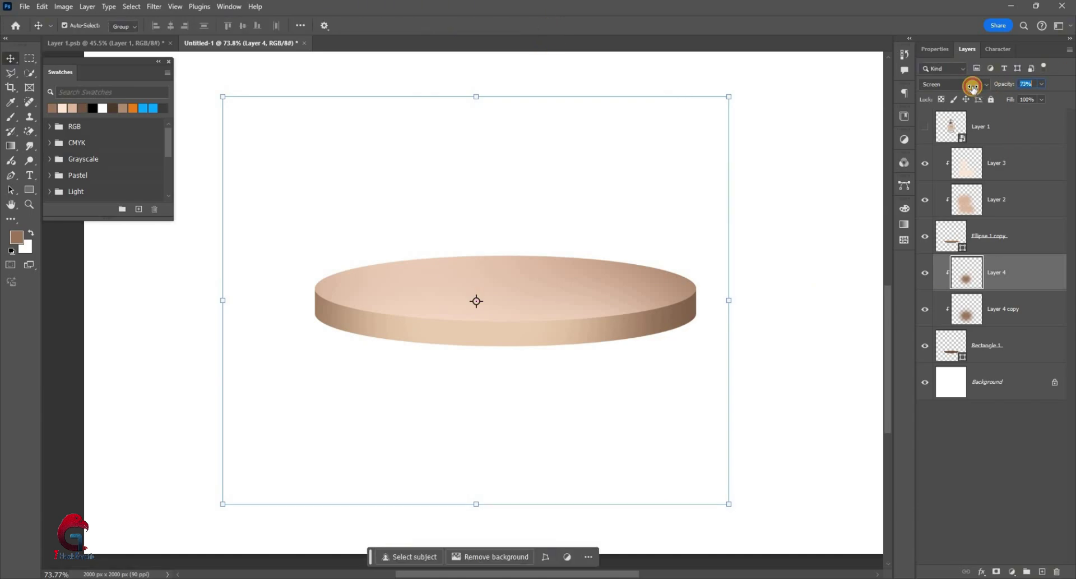
pyautogui.press('Down')
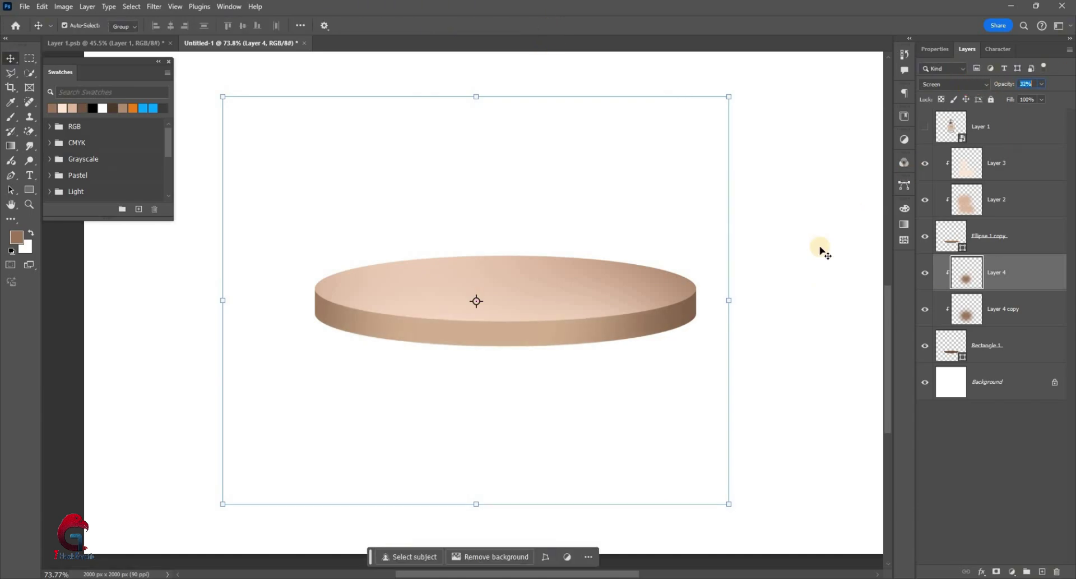
pyautogui.click(589, 348)
pyautogui.scroll(-2, 586, 353)
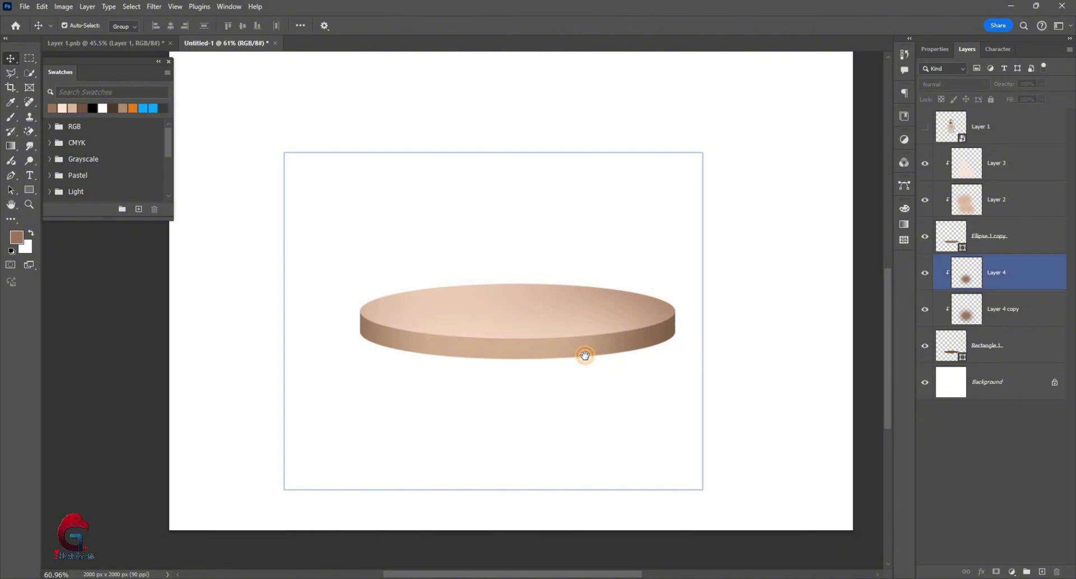
# On a new Layer 5, dab soft pure white onto the disc centre
pyautogui.hotkey('ctrl', 'shift', 'alt', 'n')
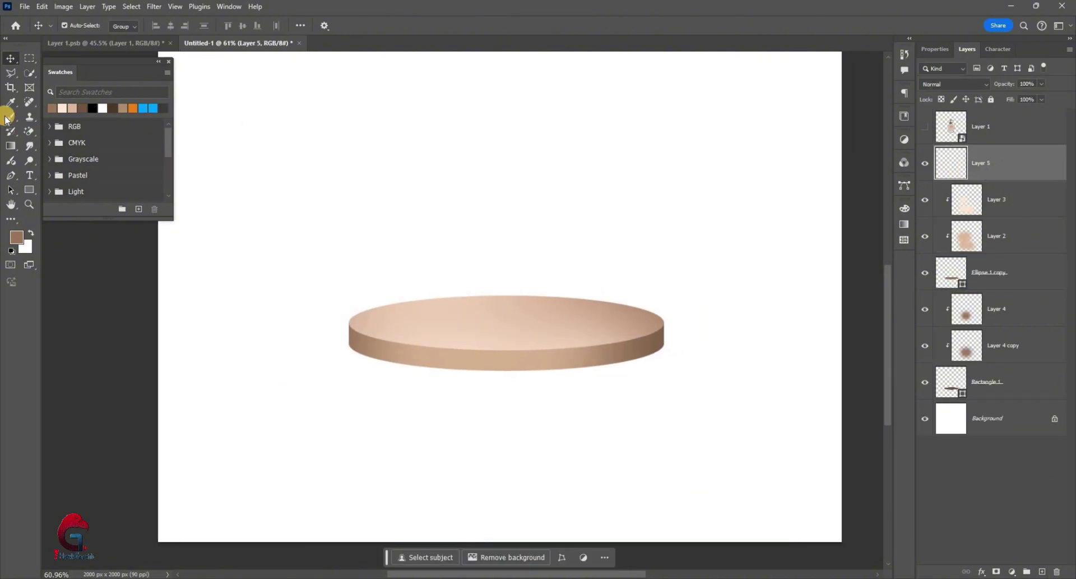
pyautogui.click(16, 236)
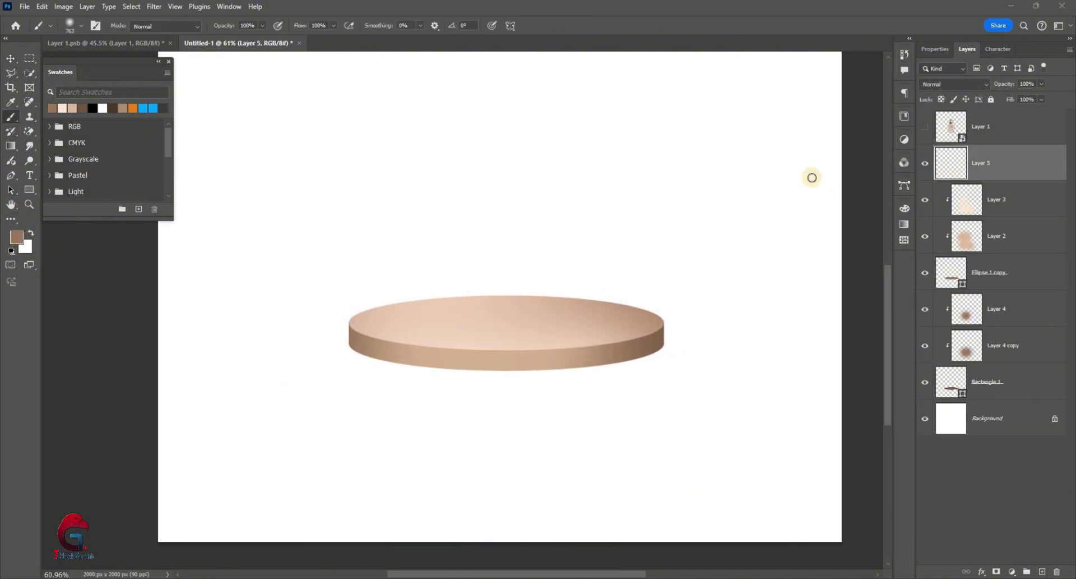
pyautogui.click(720, 113)
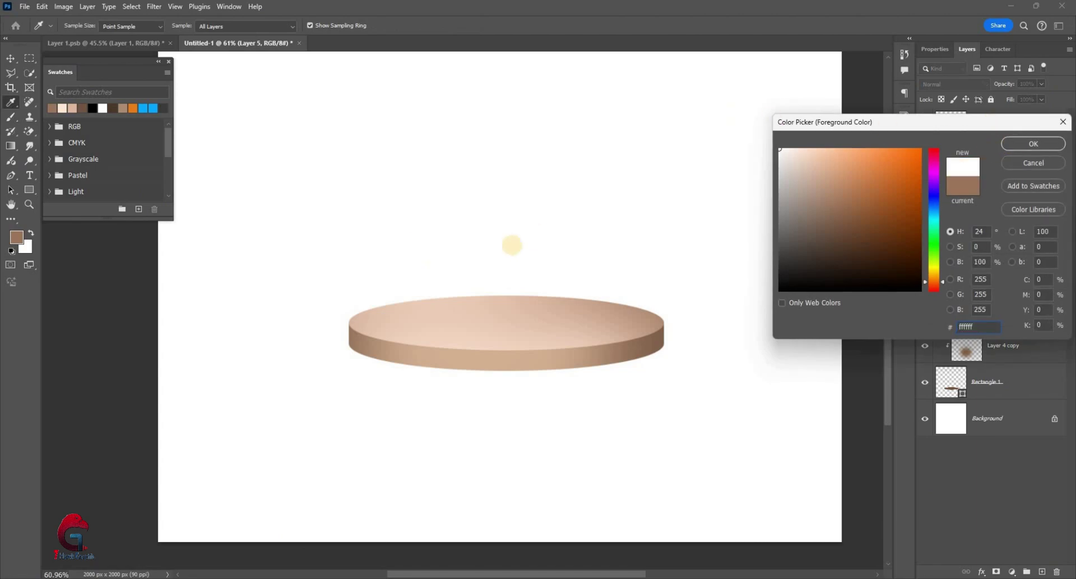
pyautogui.press('Return')
pyautogui.press('b')
pyautogui.click(512, 311)
# Squash the white dab into a thin line and warp it into a curve
pyautogui.press('v')
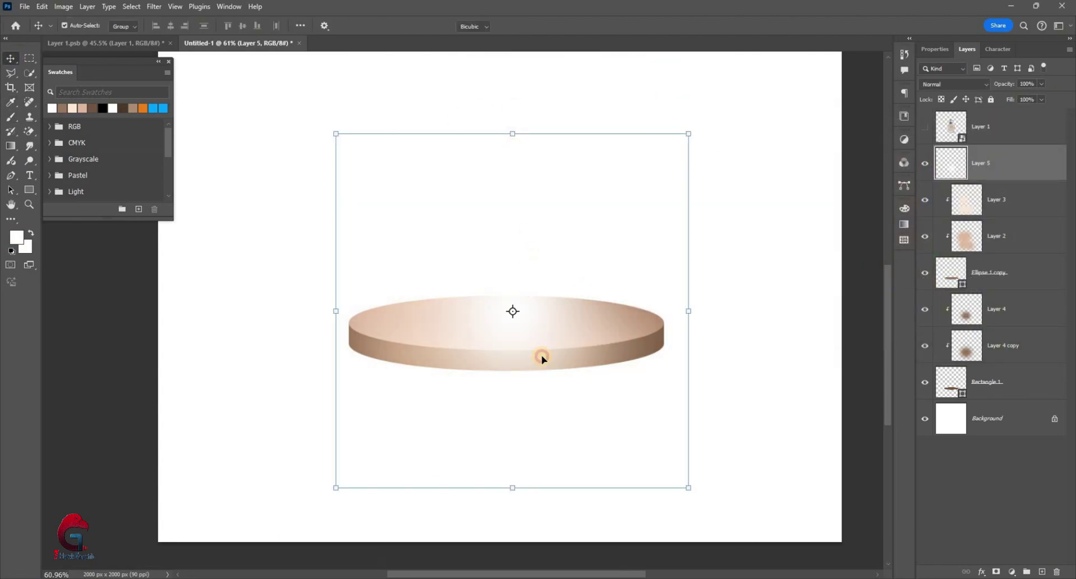
pyautogui.moveTo(512, 133)
pyautogui.mouseDown()
pyautogui.moveTo(529, 293)
pyautogui.moveTo(521, 250)
pyautogui.mouseUp()
pyautogui.scroll(1, 492, 167)
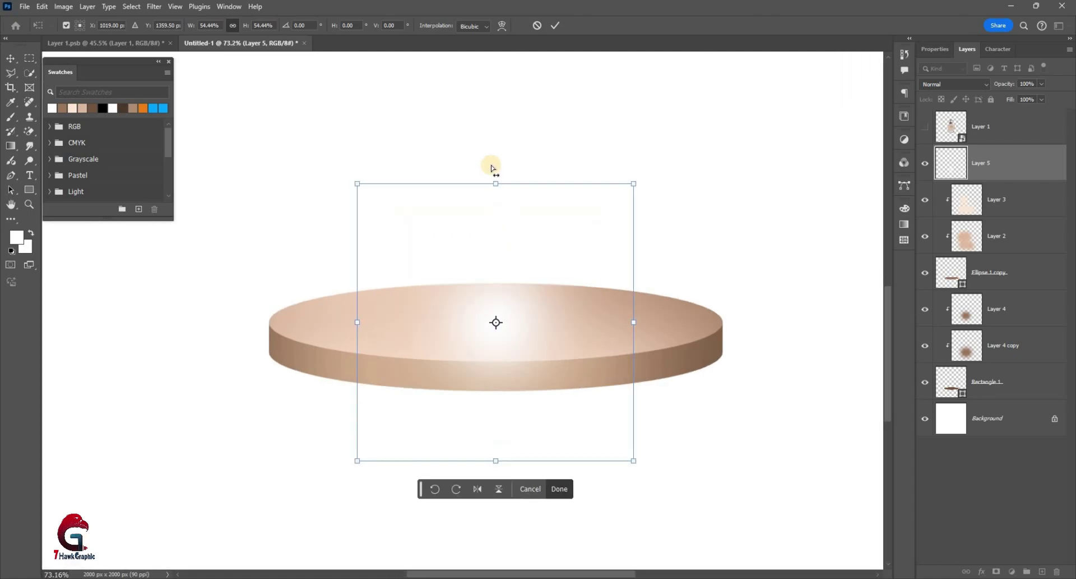
pyautogui.moveTo(493, 168); pyautogui.dragTo(503, 464)
pyautogui.scroll(5, 503, 467)
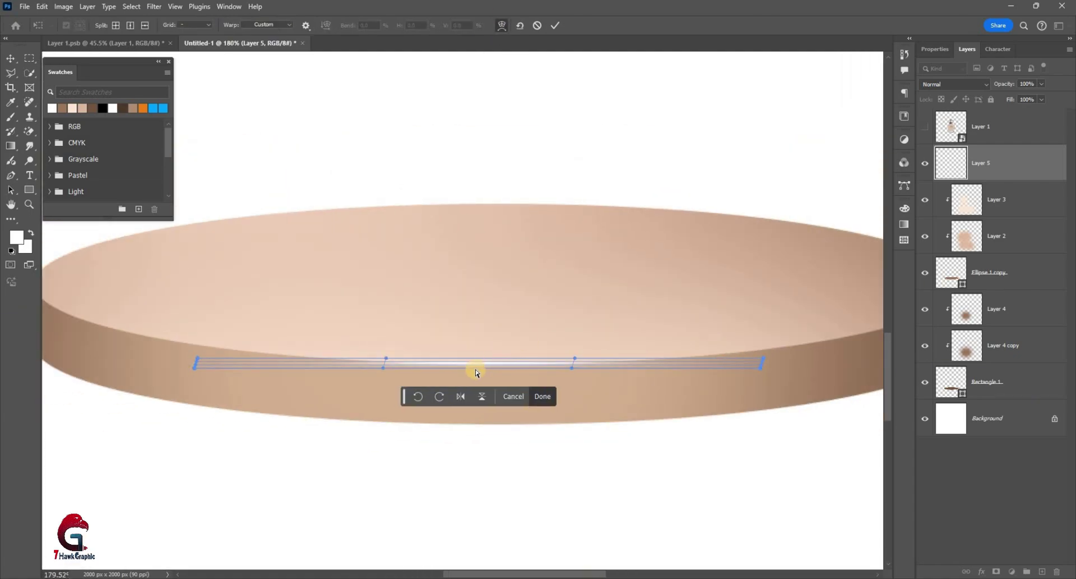
pyautogui.moveTo(480, 374); pyautogui.dragTo(472, 369)
pyautogui.press('Return')
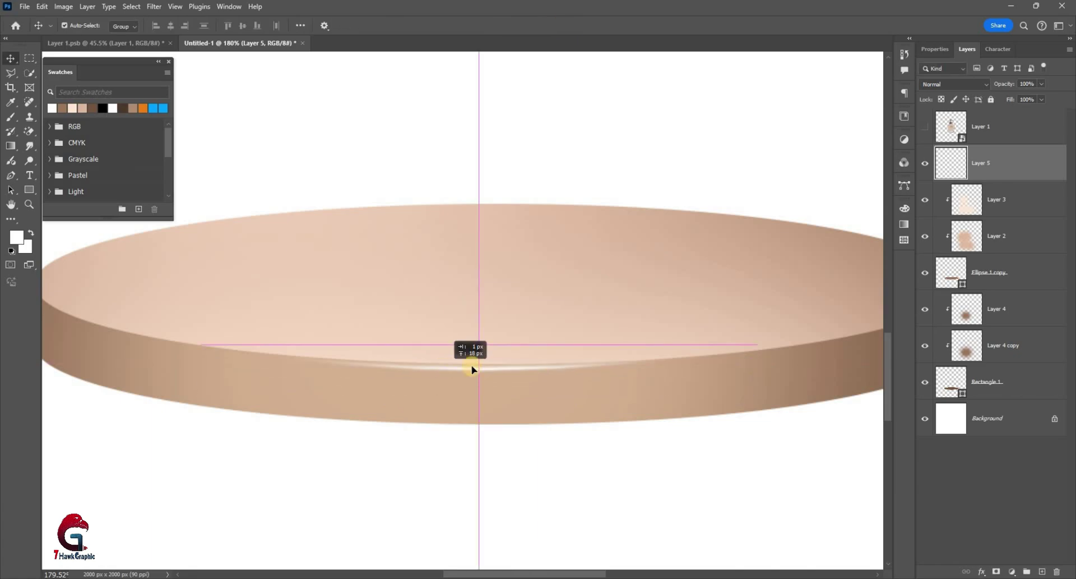
# Rotate, stretch left, and warp the highlight line to follow the front rim
pyautogui.hotkey('ctrl', 't')
pyautogui.scroll(-1, 545, 396)
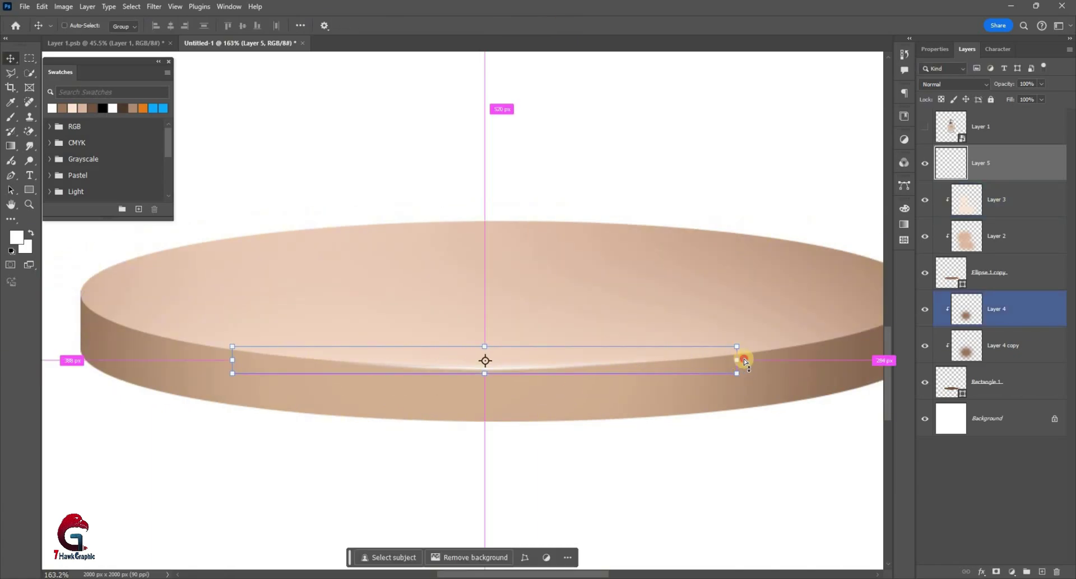
pyautogui.moveTo(742, 358); pyautogui.dragTo(846, 351)
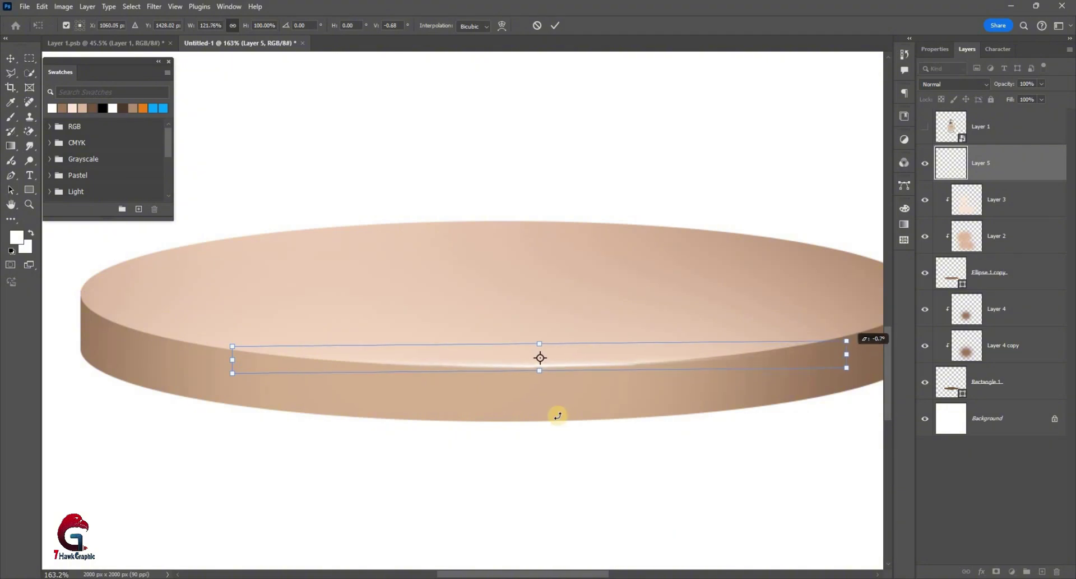
pyautogui.scroll(-1, 311, 374)
pyautogui.moveTo(307, 361); pyautogui.dragTo(212, 360)
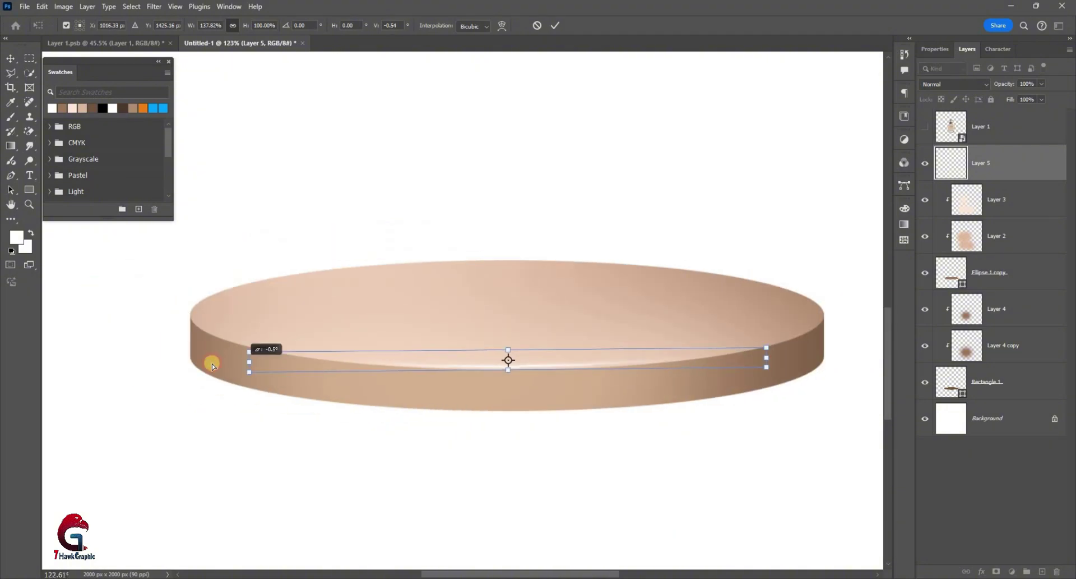
pyautogui.click(501, 26)
pyautogui.click(552, 396)
pyautogui.scroll(-2, 533, 401)
# Give Rectangle 1 a Drop Shadow with 70% opacity and a 90° angle
pyautogui.scroll(-3, 532, 401)
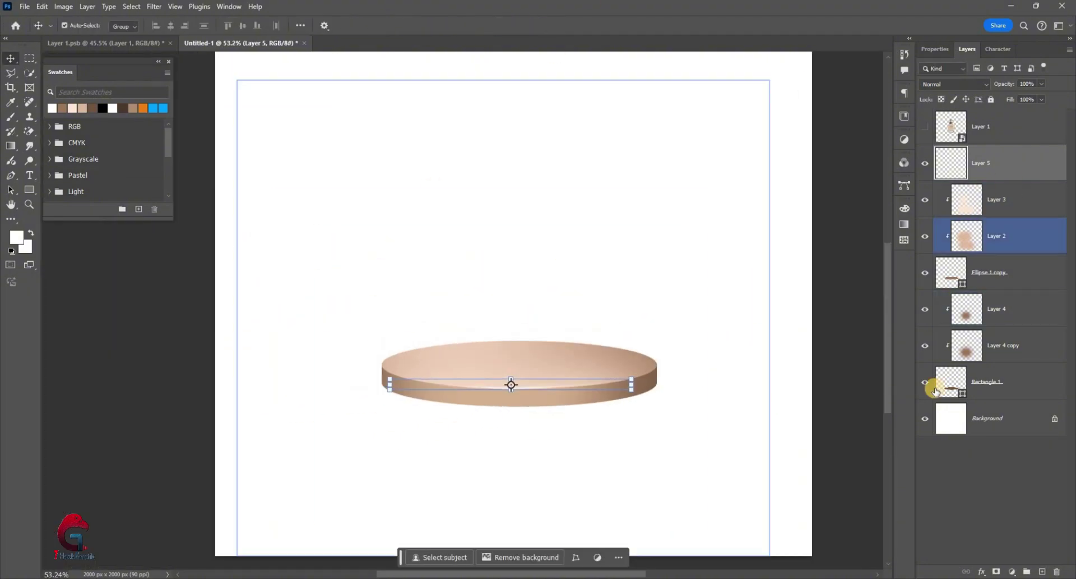
pyautogui.click(948, 390)
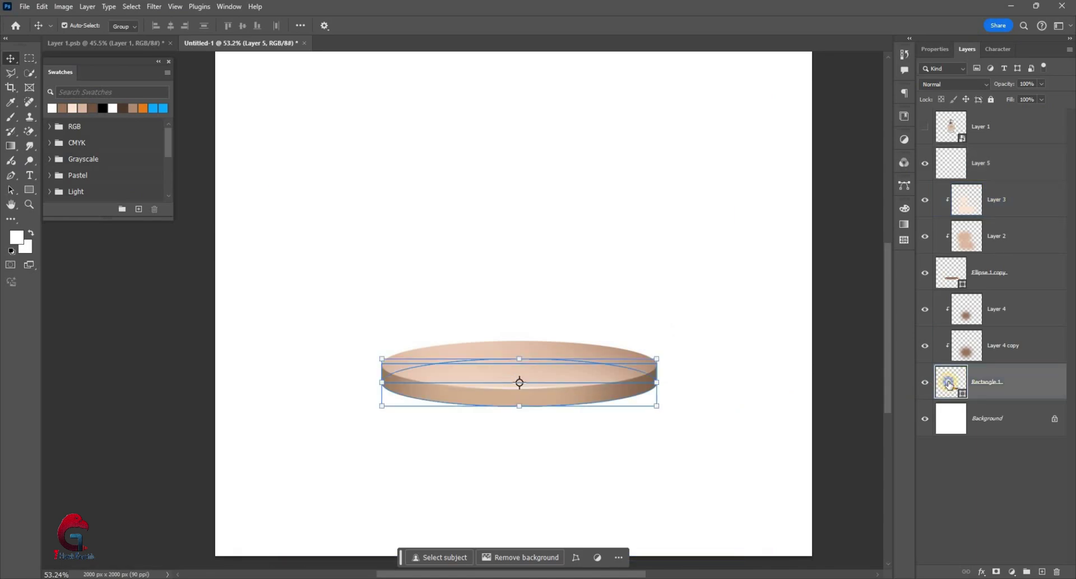
pyautogui.rightClick(946, 384)
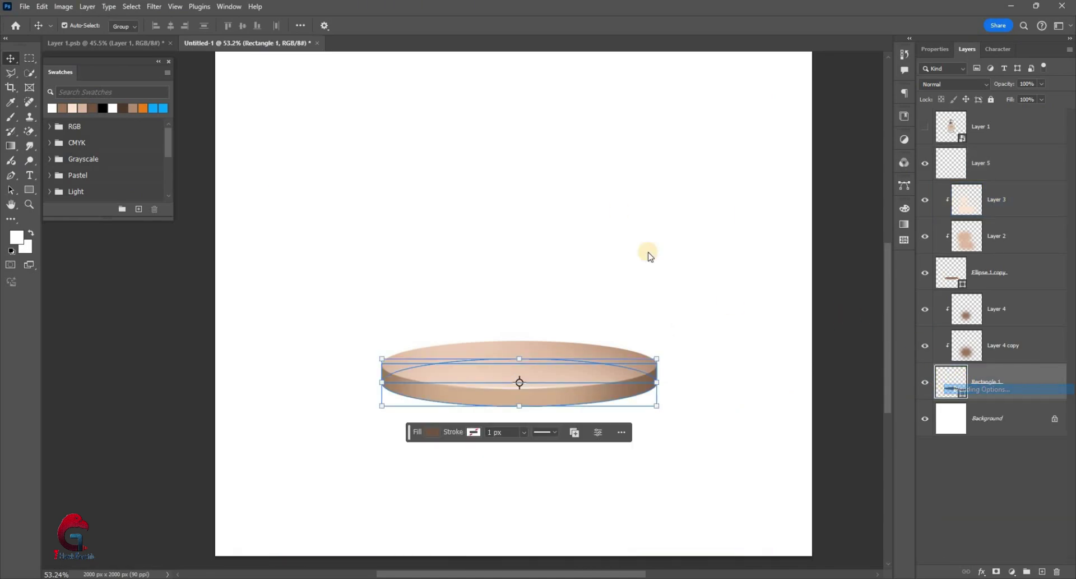
pyautogui.press('Escape')
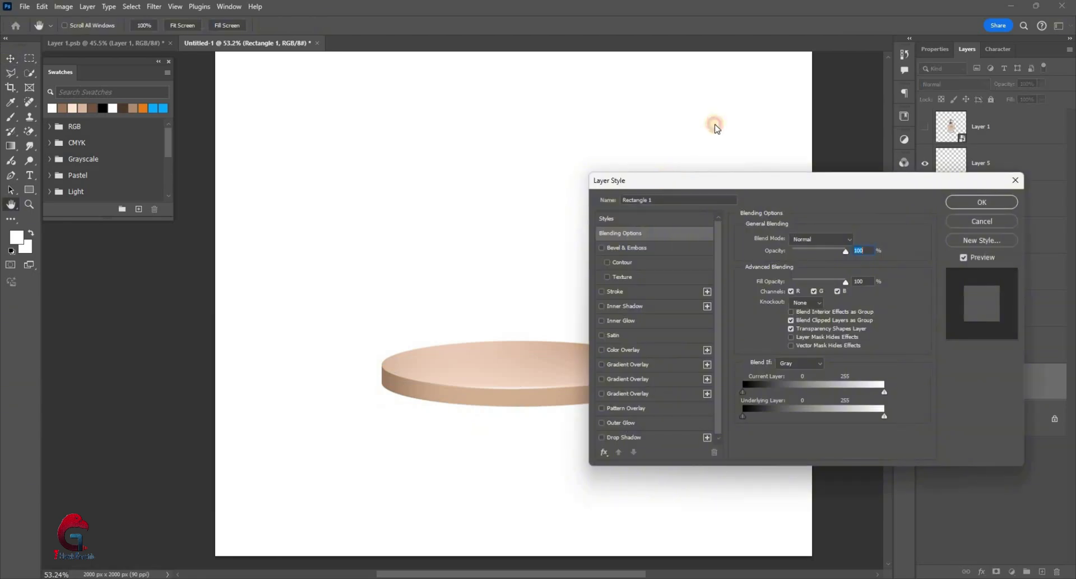
pyautogui.moveTo(667, 180); pyautogui.dragTo(721, 83)
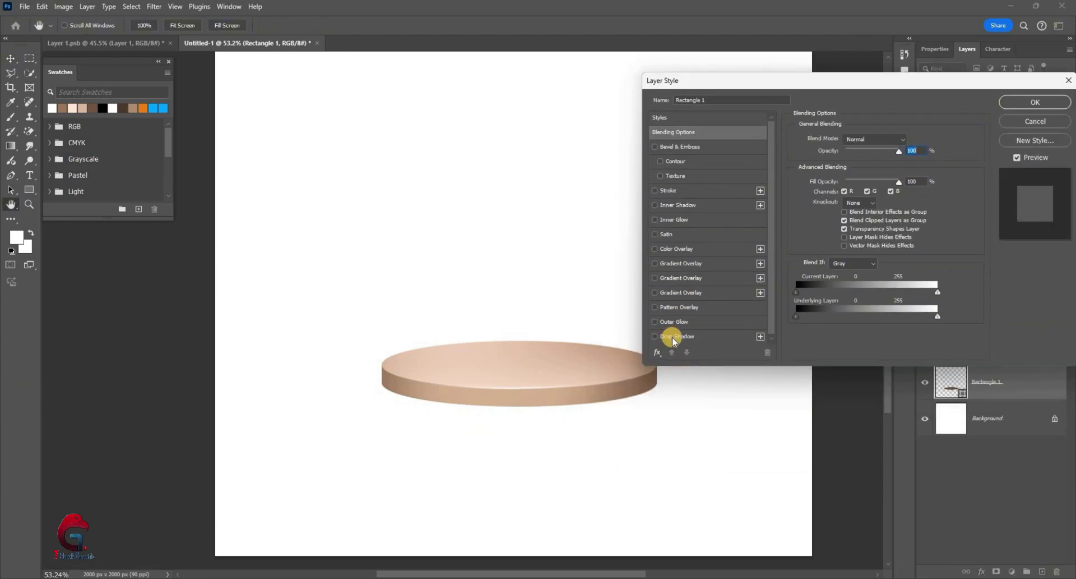
pyautogui.click(678, 336)
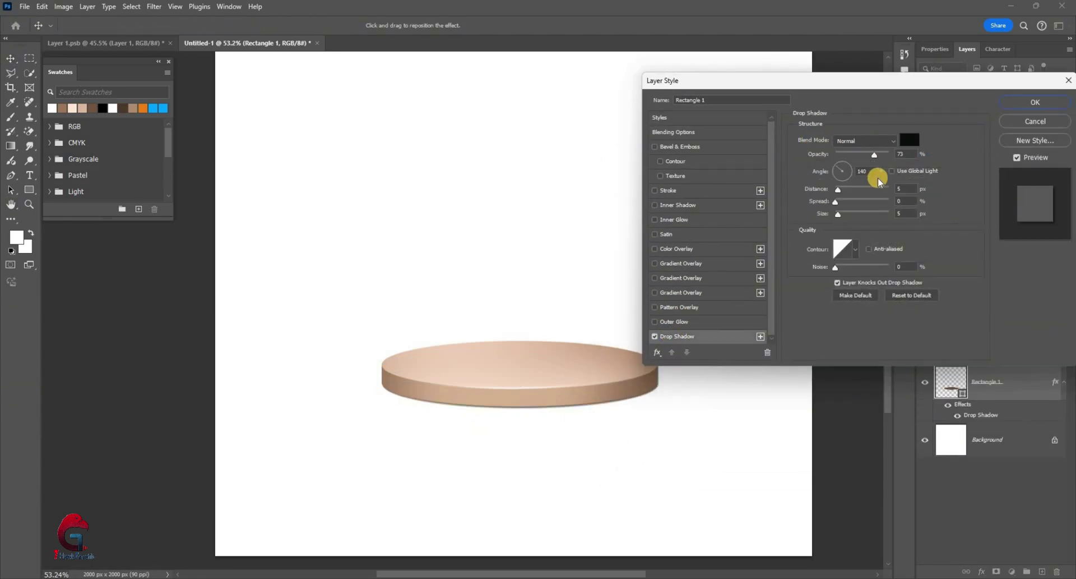
pyautogui.moveTo(889, 126); pyautogui.dragTo(893, 129)
pyautogui.write('97')
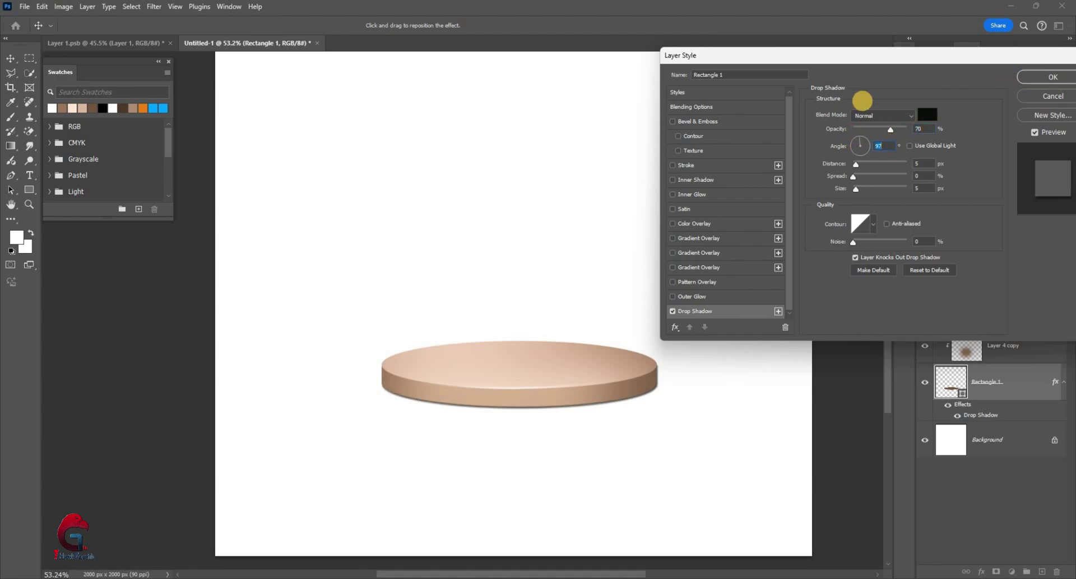
pyautogui.write('90')
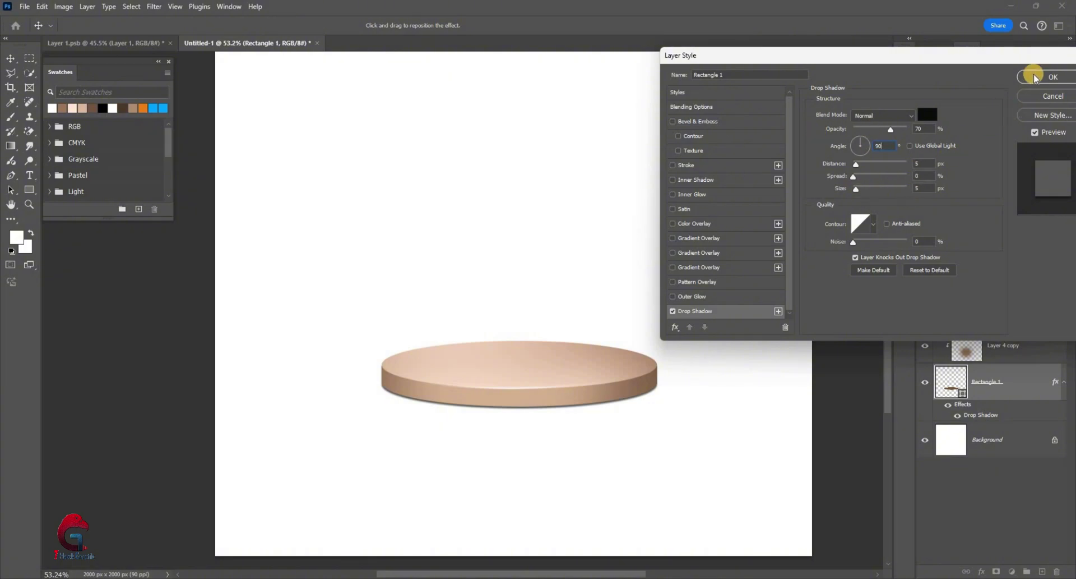
pyautogui.click(1007, 97)
pyautogui.press('Return')
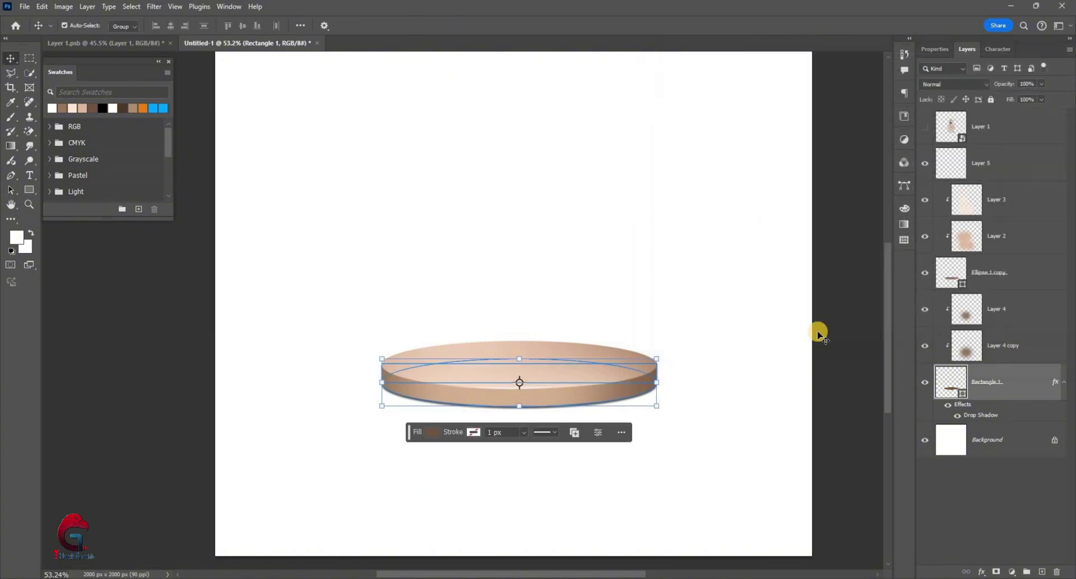
# Group the podium layers from Layer 5 to Rectangle 1 into Group 1
pyautogui.click(974, 377)
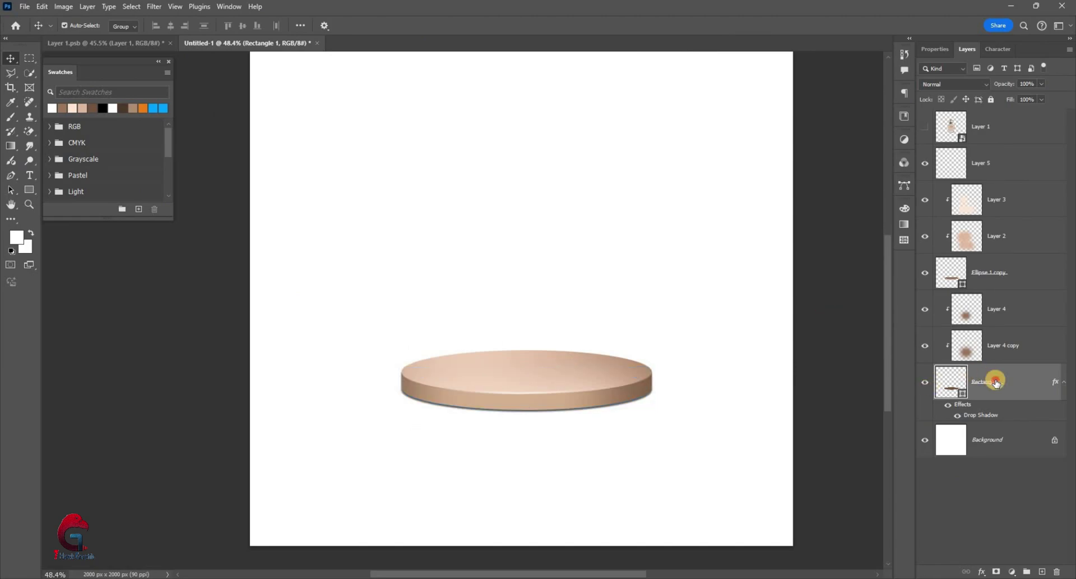
pyautogui.keyDown('shift'); pyautogui.click(1002, 168); pyautogui.keyUp('shift')
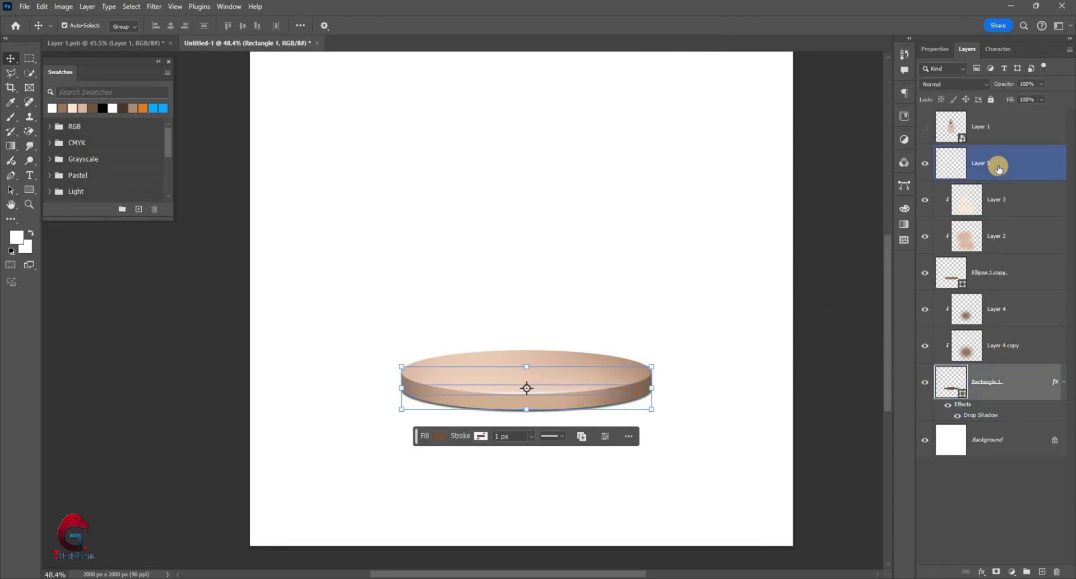
pyautogui.hotkey('ctrl', 'g')
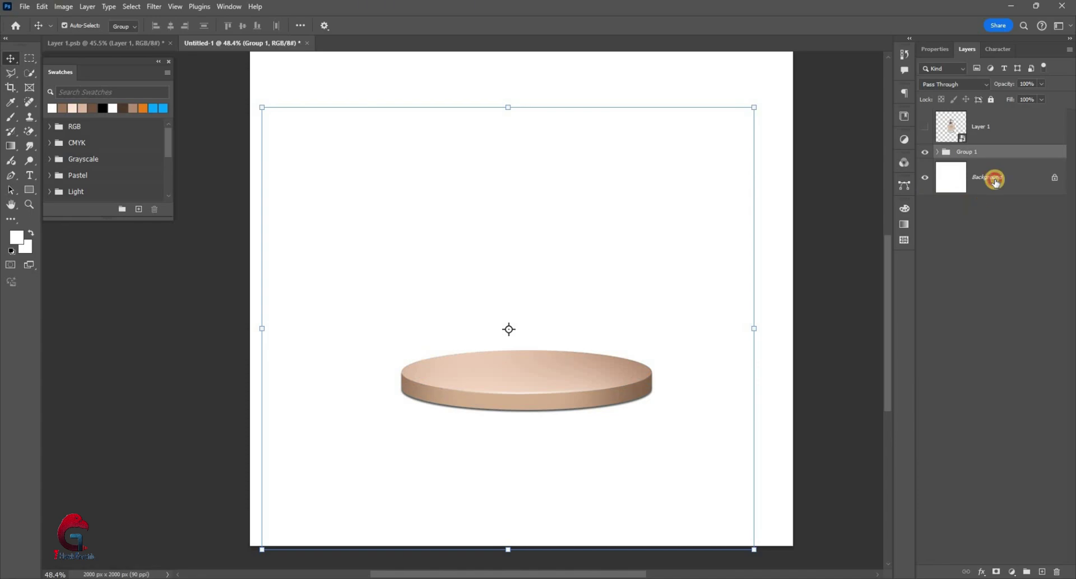
# Add a Solid Color fill above Background using peach #cba992 sampled from the disc
pyautogui.hotkey('alt', '[')
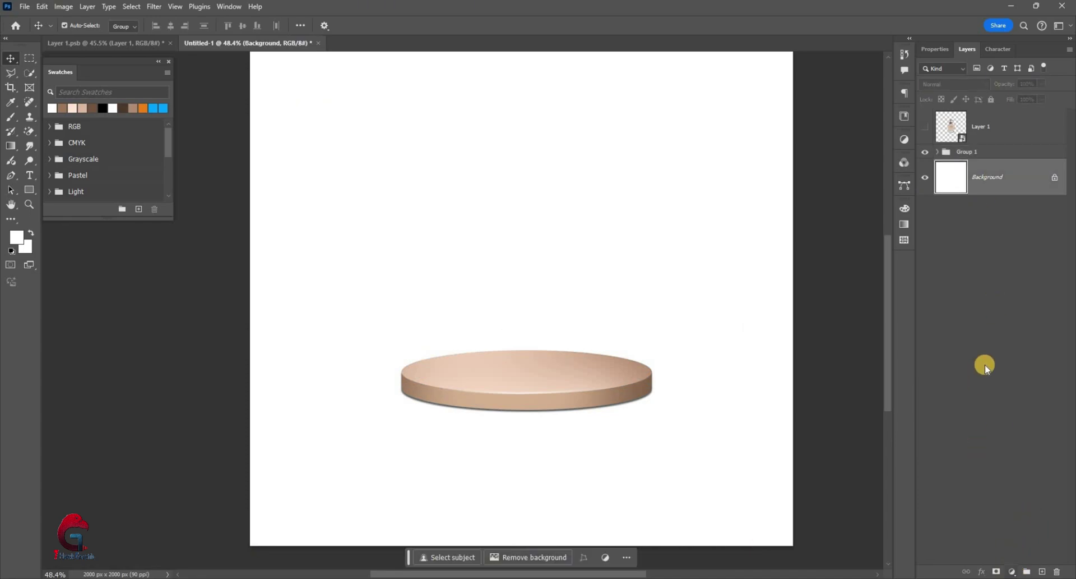
pyautogui.click(1012, 571)
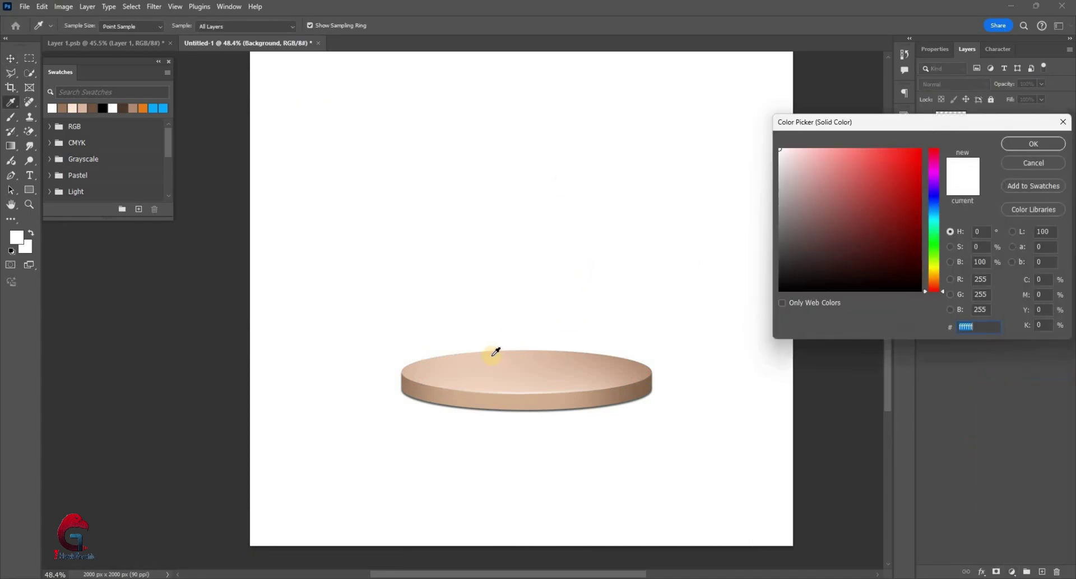
pyautogui.click(554, 359)
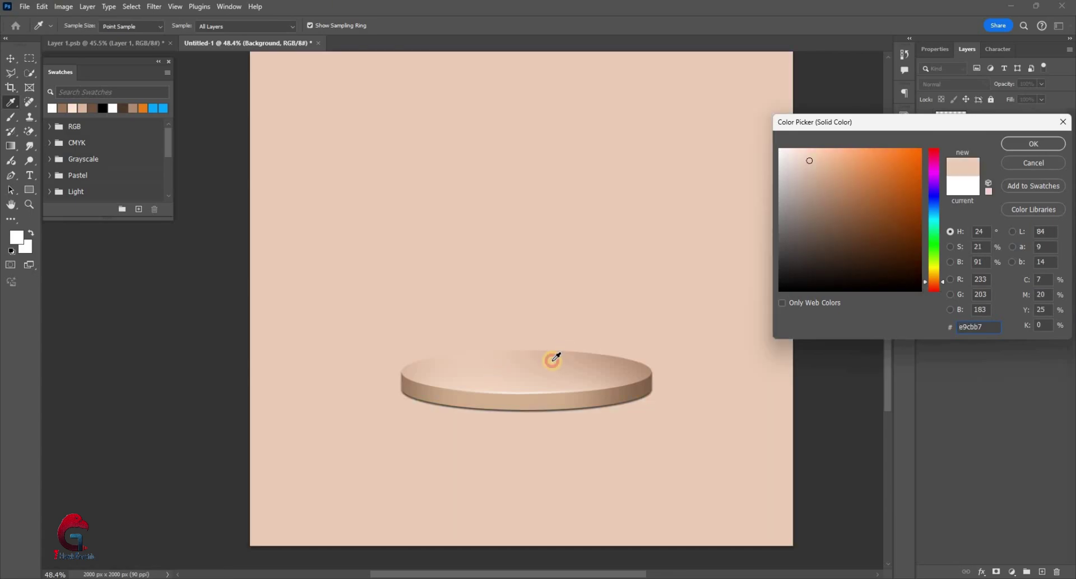
pyautogui.moveTo(564, 365); pyautogui.dragTo(604, 364)
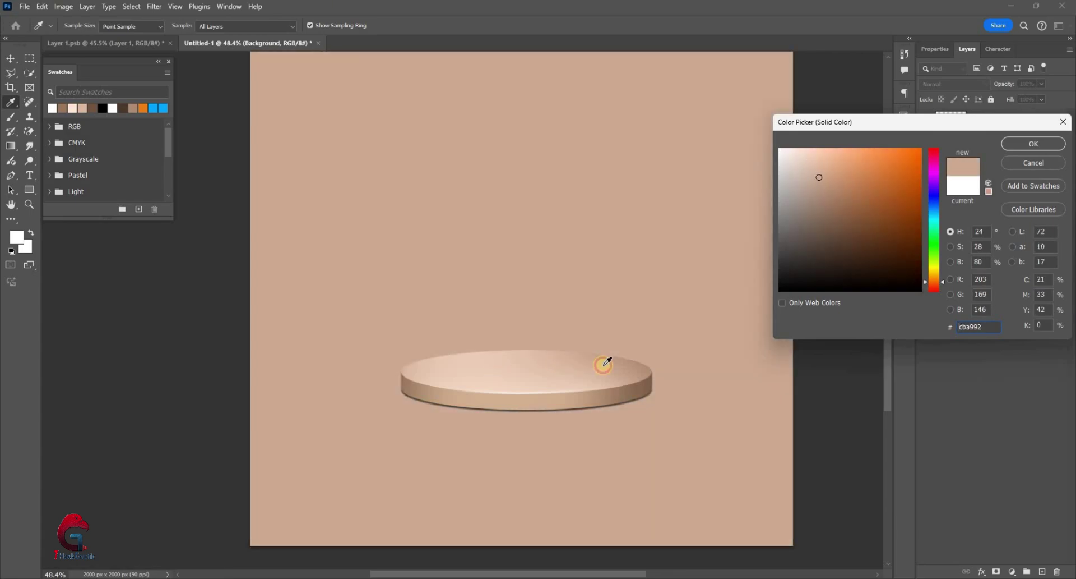
pyautogui.click(497, 481)
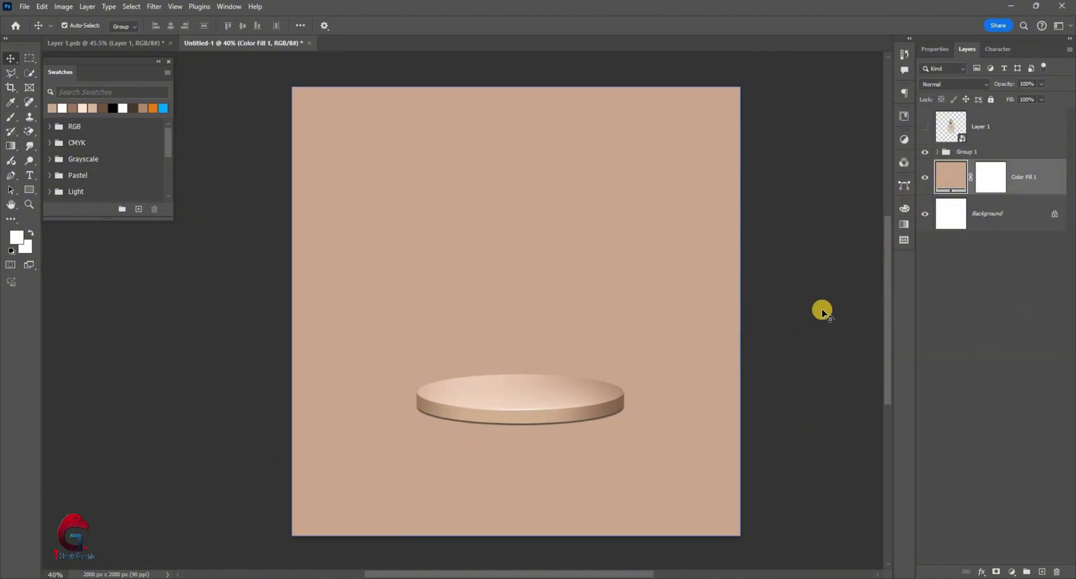
pyautogui.scroll(3, 824, 308)
# Duplicate the Layer 5 highlight line and flip the copy vertically
pyautogui.click(933, 155)
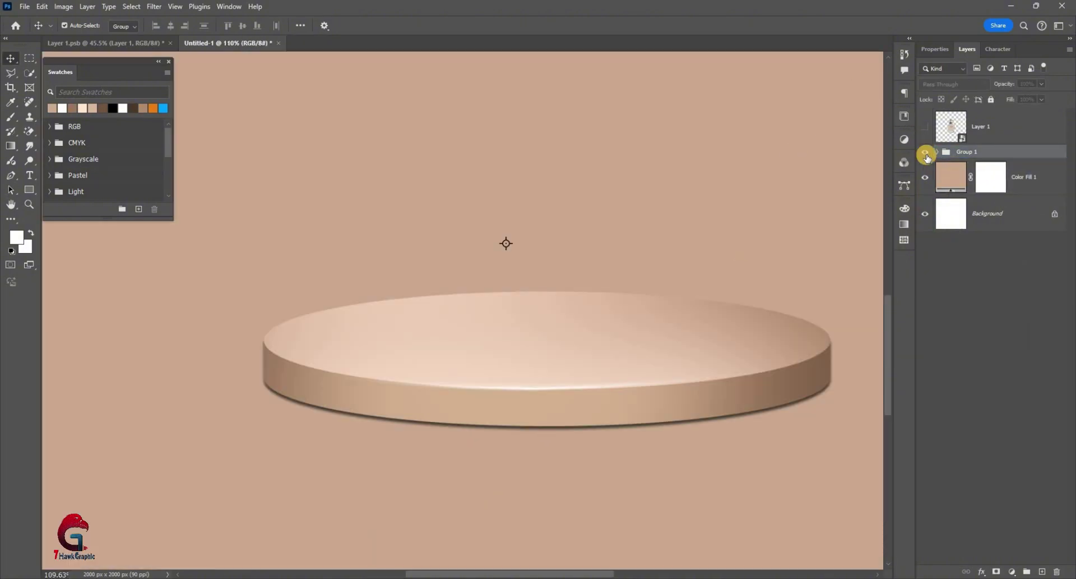
pyautogui.click(962, 187)
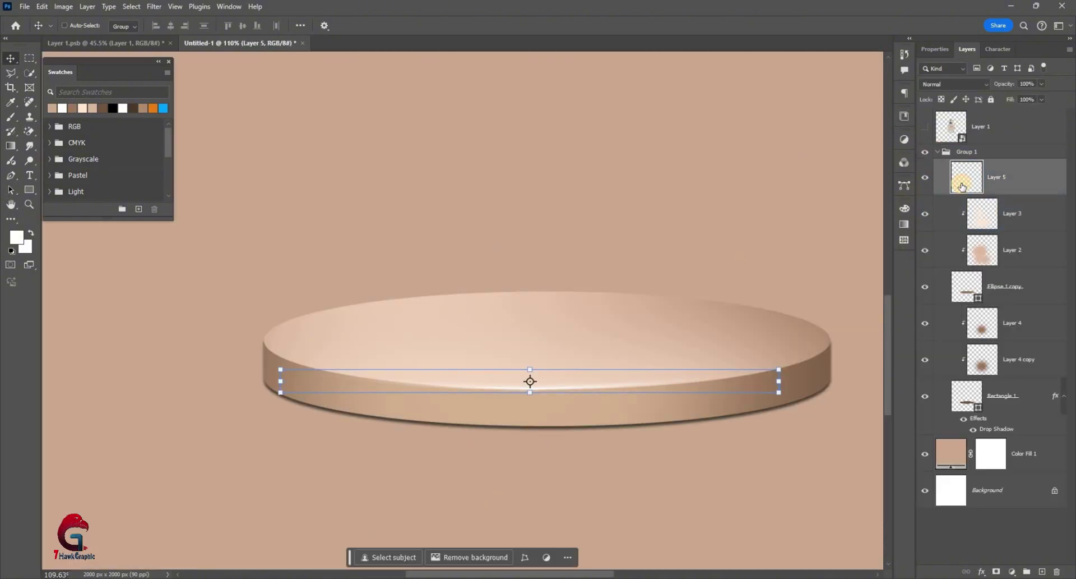
pyautogui.hotkey('ctrl', 'j')
pyautogui.hotkey('ctrl', 't')
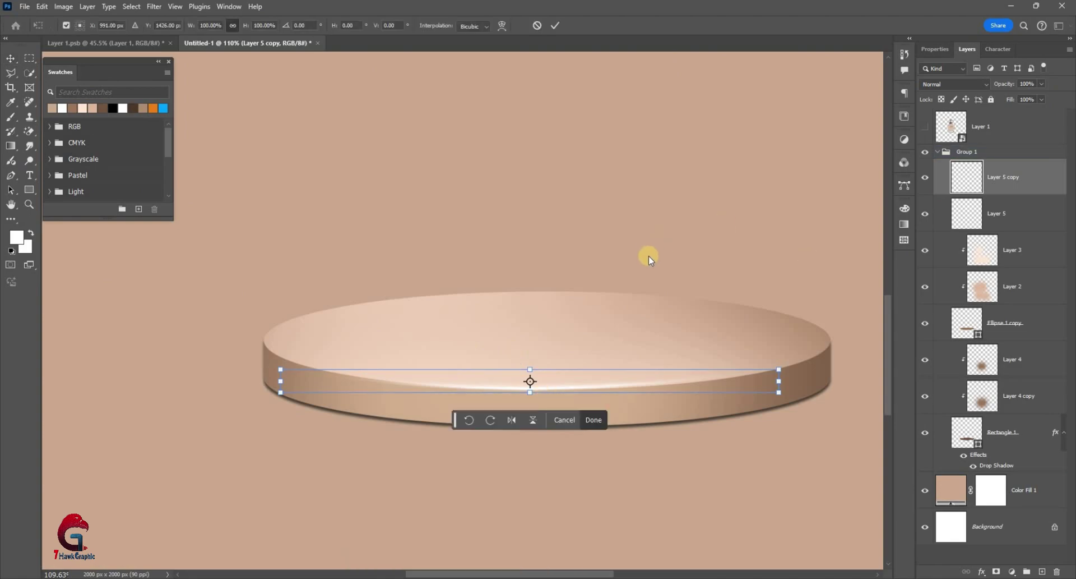
pyautogui.rightClick(611, 548)
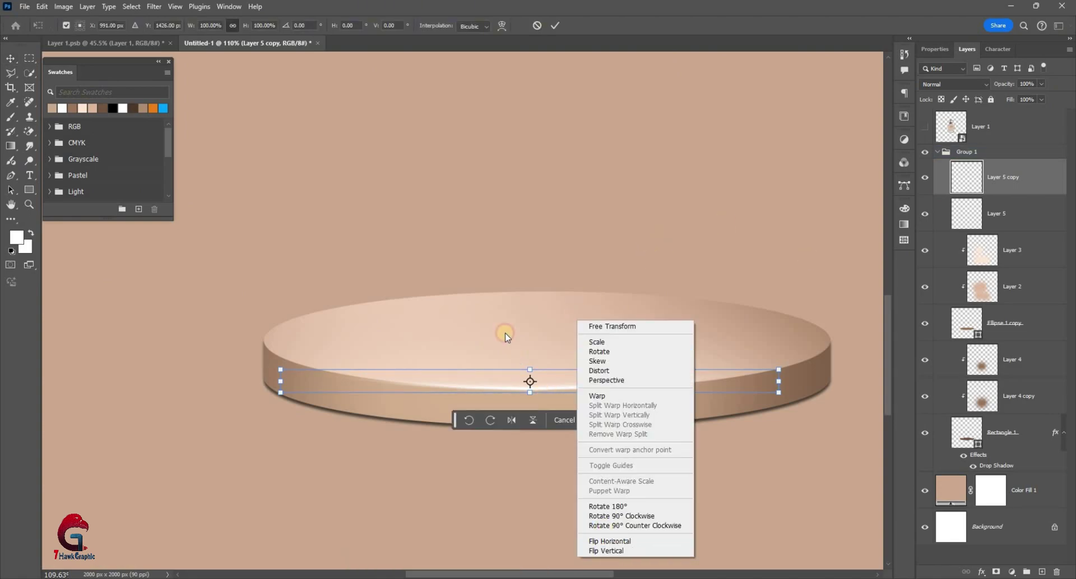
pyautogui.click(606, 550)
# Fit the flipped copy along the disc's back top rim with Soft Light blending
pyautogui.moveTo(533, 381); pyautogui.dragTo(517, 301)
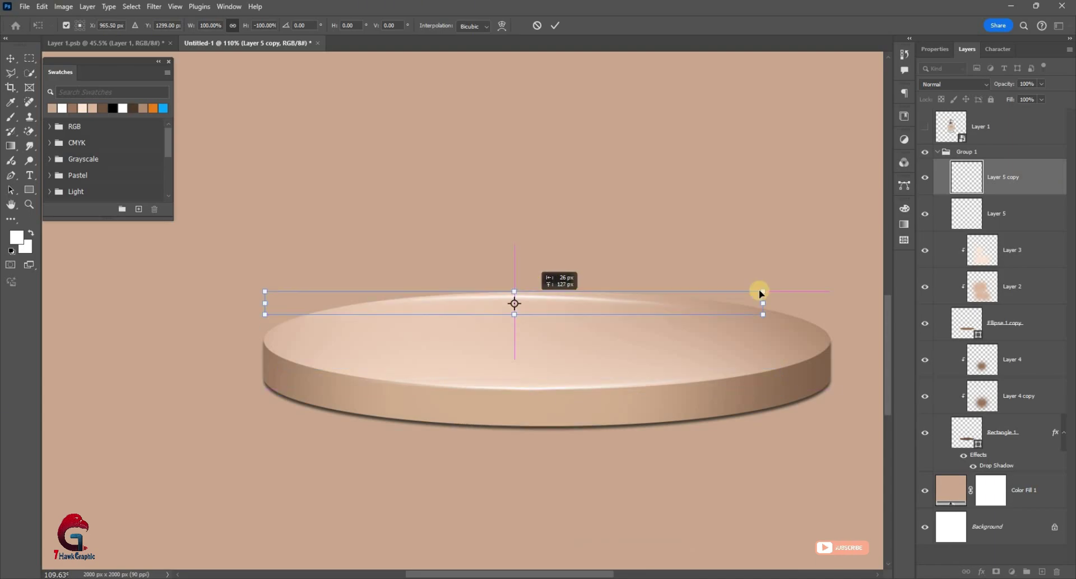
pyautogui.moveTo(783, 305); pyautogui.dragTo(763, 313)
pyautogui.moveTo(232, 315); pyautogui.dragTo(217, 313)
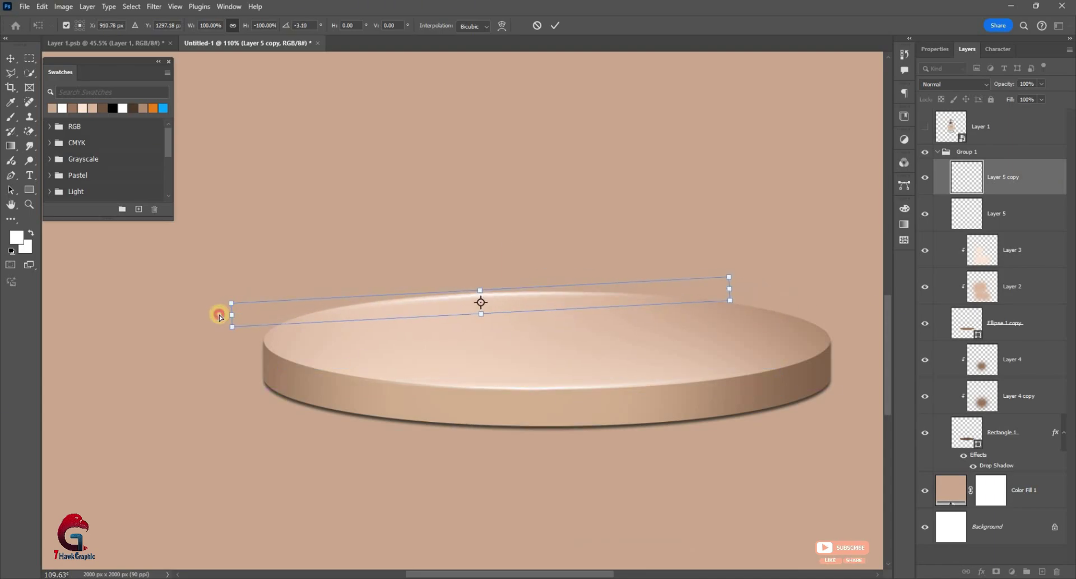
pyautogui.press('Return')
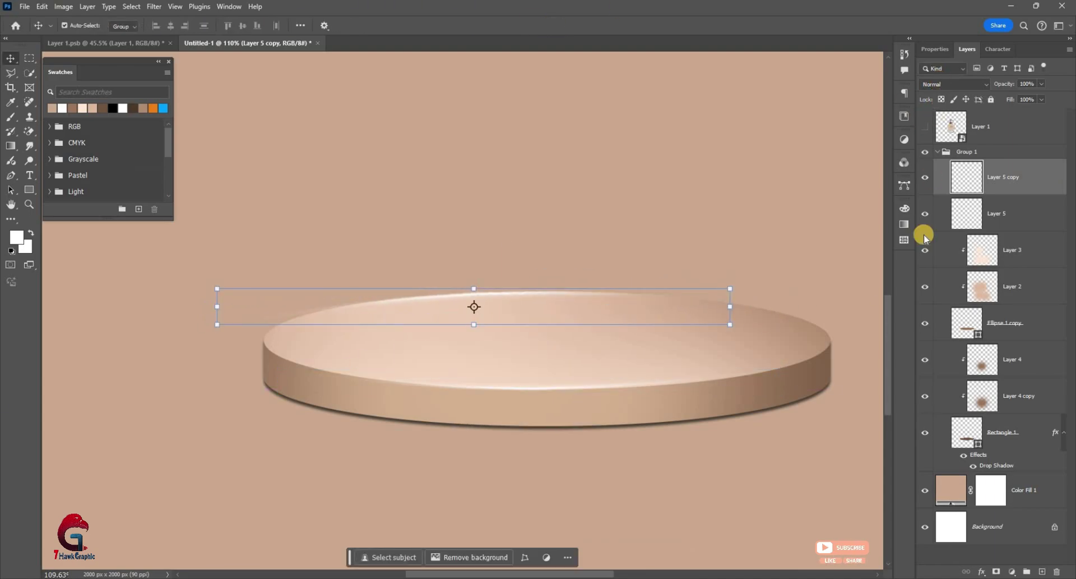
pyautogui.click(940, 255)
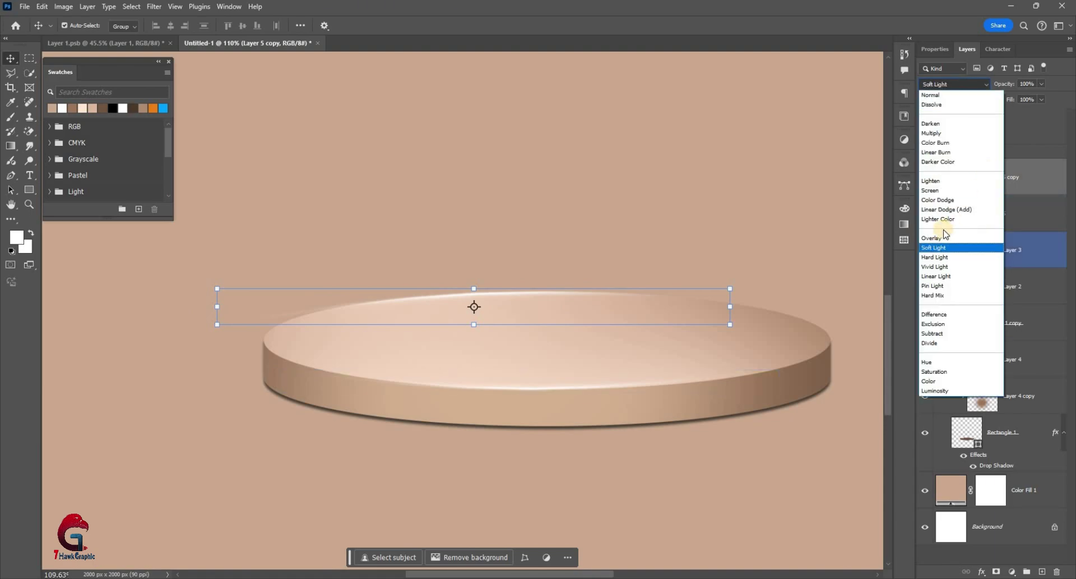
pyautogui.click(940, 239)
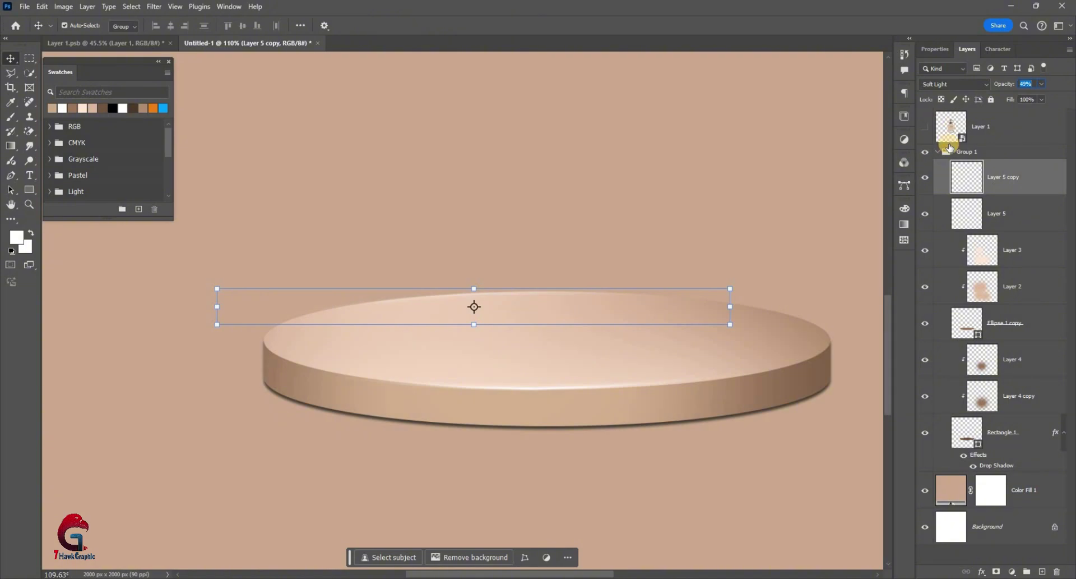
pyautogui.click(548, 410)
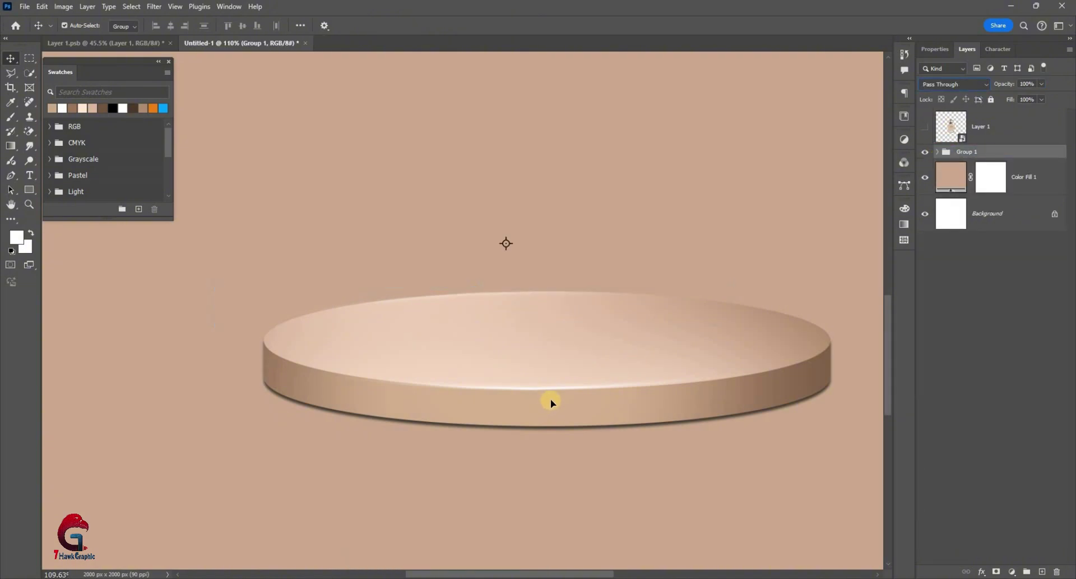
# Duplicate the disc group and shrink the copy to about 92%, tilted over the first disc
pyautogui.scroll(-5, 537, 349)
pyautogui.moveTo(562, 337); pyautogui.dragTo(542, 376)
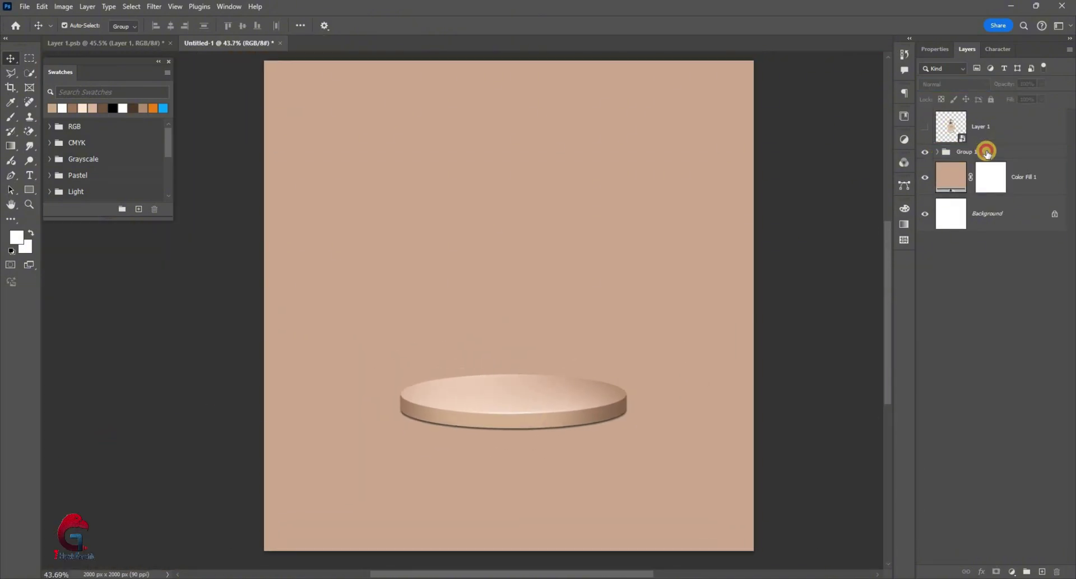
pyautogui.hotkey('ctrl', 'j')
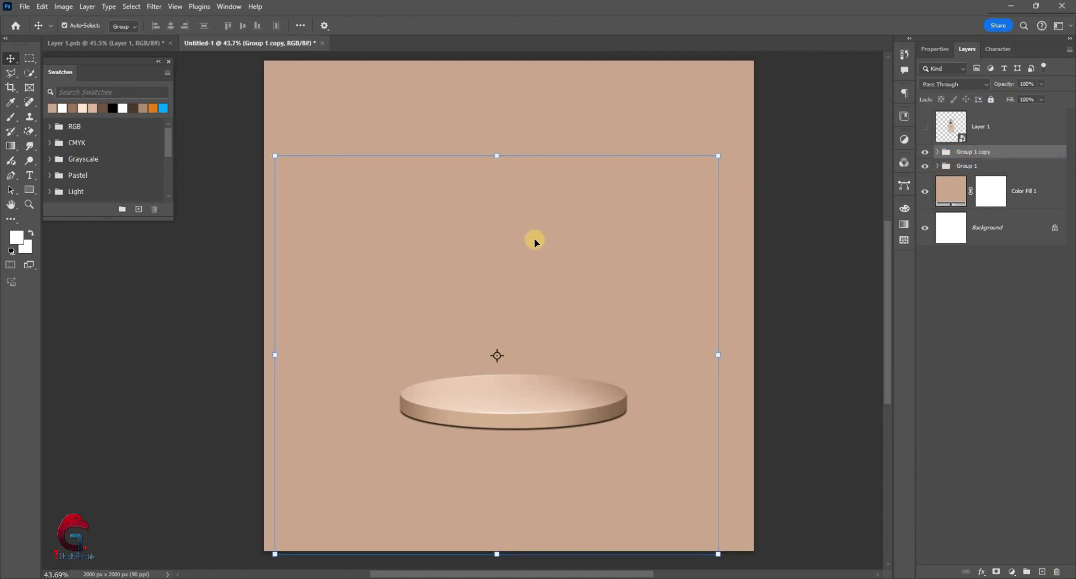
pyautogui.moveTo(278, 357)
pyautogui.mouseDown()
pyautogui.moveTo(645, 367)
pyautogui.moveTo(753, 272)
pyautogui.moveTo(696, 333)
pyautogui.moveTo(788, 283)
pyautogui.mouseUp()
pyautogui.press('Return')
pyautogui.scroll(3, 656, 291)
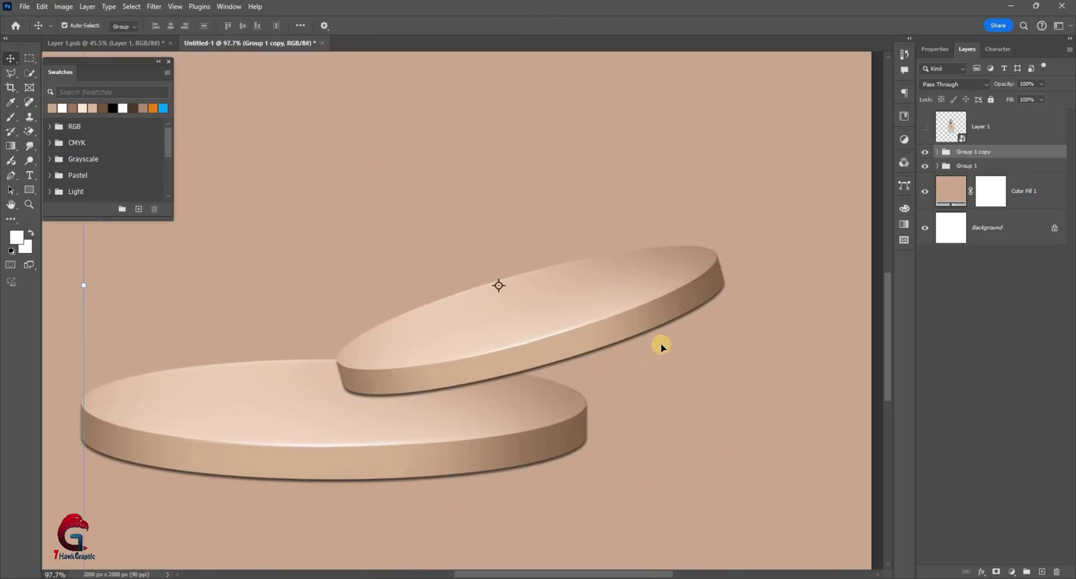
# Expand Group 1 copy and select its Rectangle 1 layer with the drop shadow
pyautogui.click(654, 314)
pyautogui.click(934, 159)
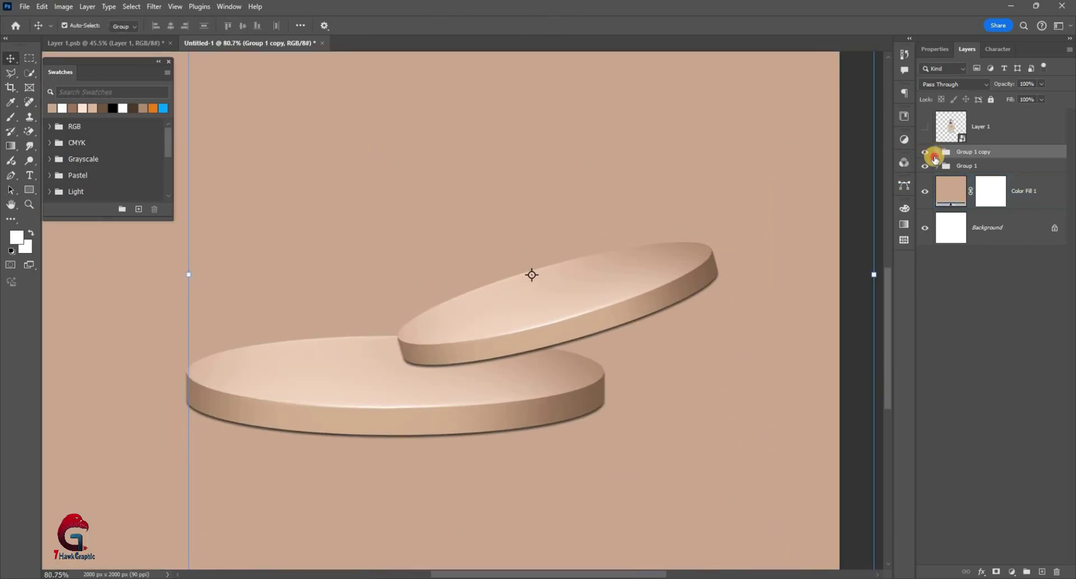
pyautogui.click(937, 152)
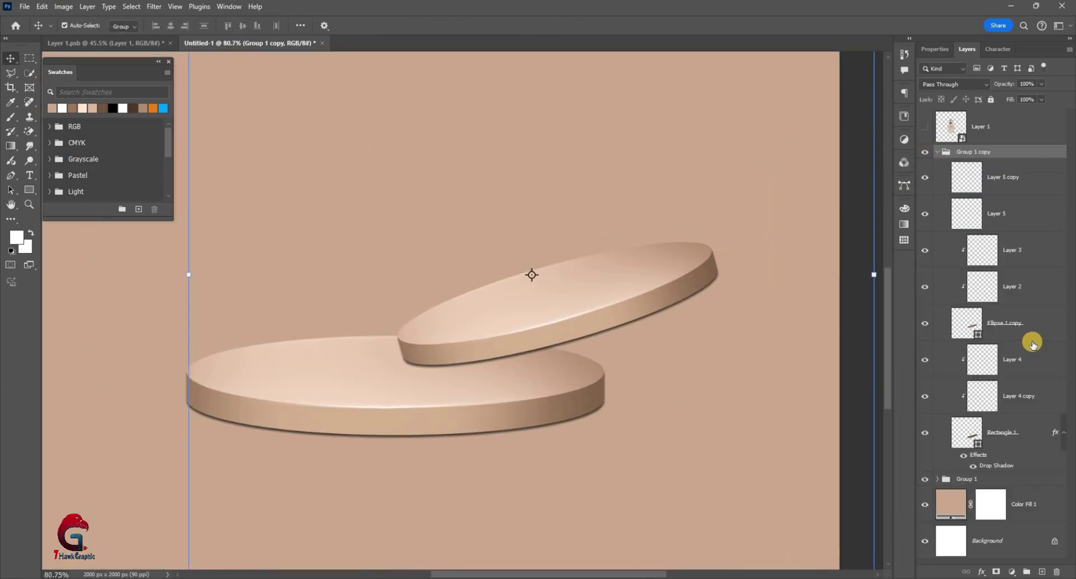
pyautogui.click(1025, 463)
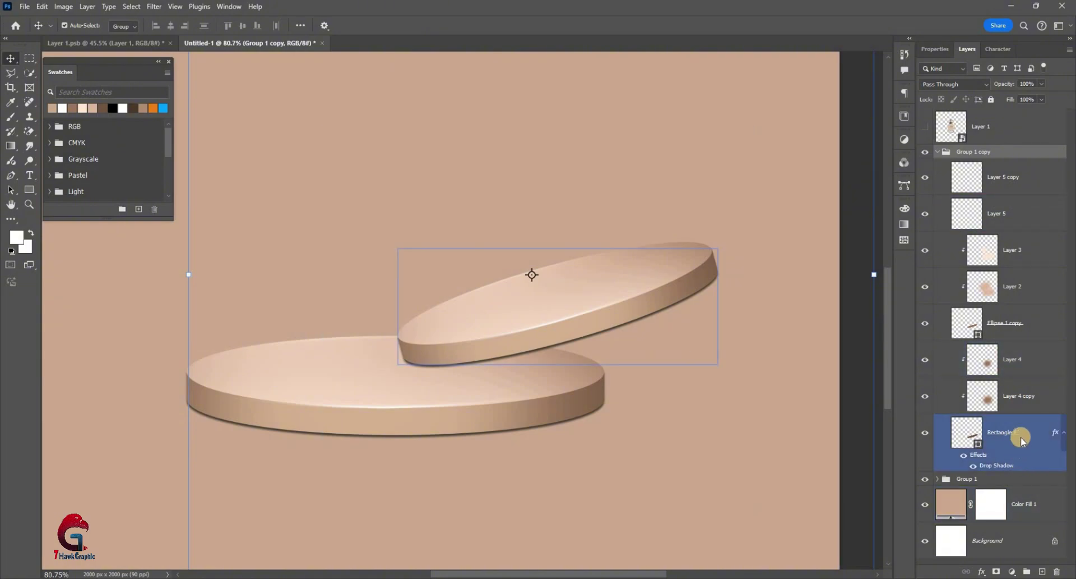
# Split Rectangle 1's drop shadow effect onto its own layer
pyautogui.rightClick(1022, 441)
pyautogui.click(1026, 429)
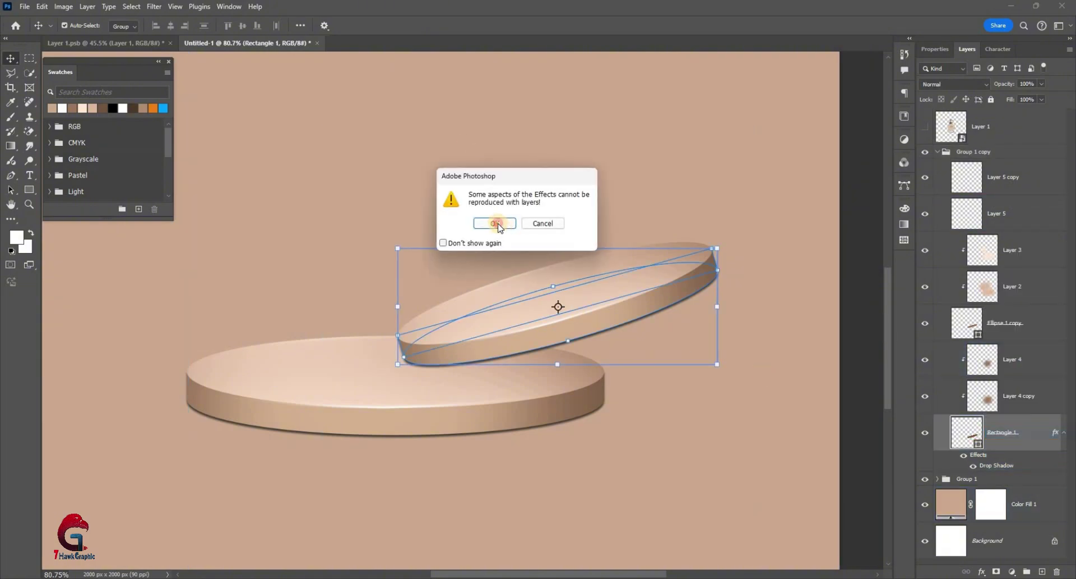
pyautogui.press('Return')
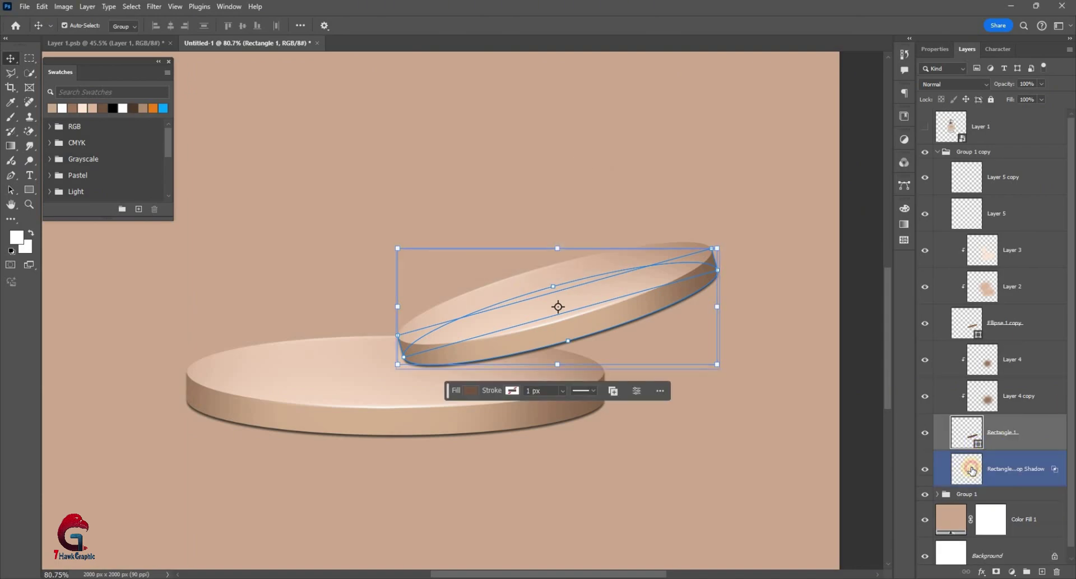
# Rotate the separated shadow about 11.6° clockwise around its lower-left corner
pyautogui.click(559, 312)
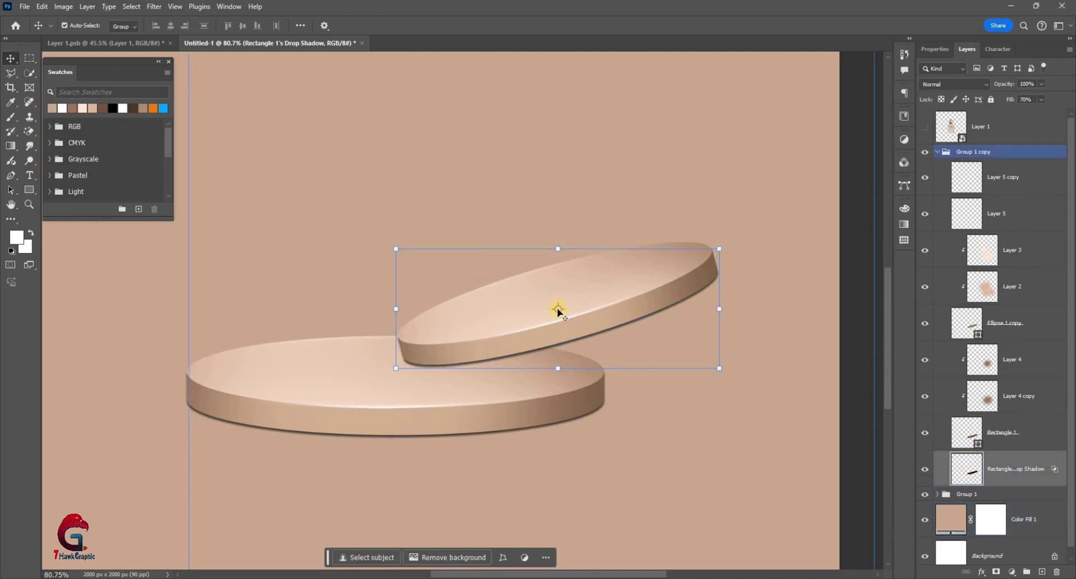
pyautogui.moveTo(558, 308); pyautogui.dragTo(406, 368)
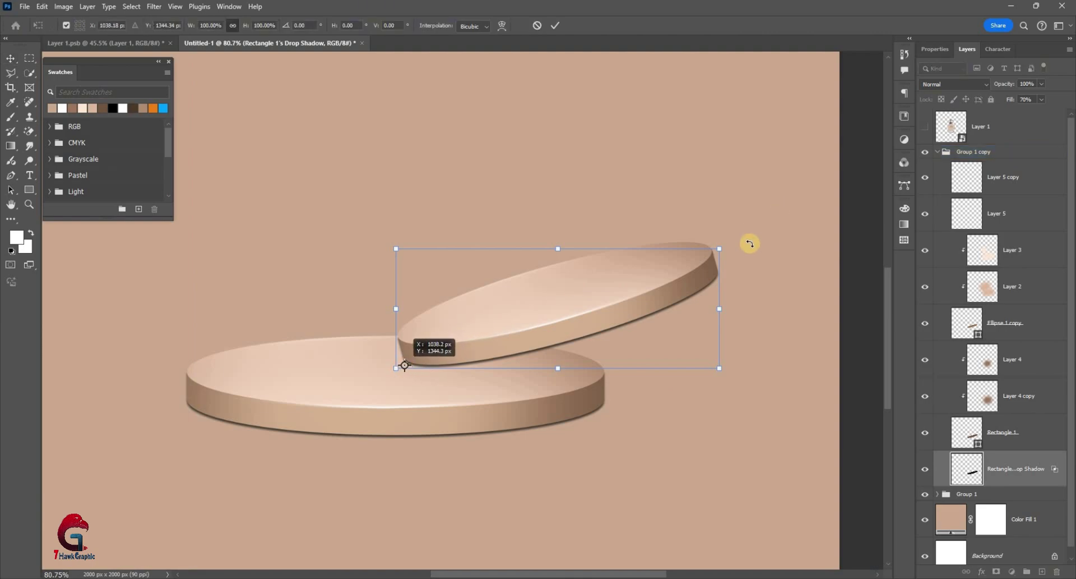
pyautogui.moveTo(756, 274)
pyautogui.mouseDown()
pyautogui.moveTo(786, 314)
pyautogui.moveTo(681, 198)
pyautogui.mouseUp()
pyautogui.click(555, 27)
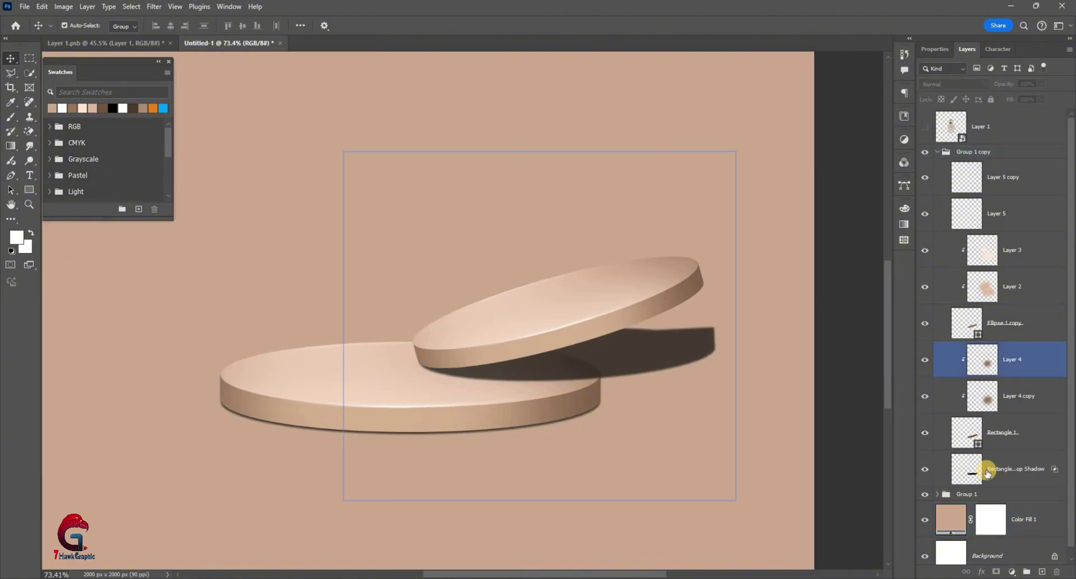
pyautogui.click(985, 471)
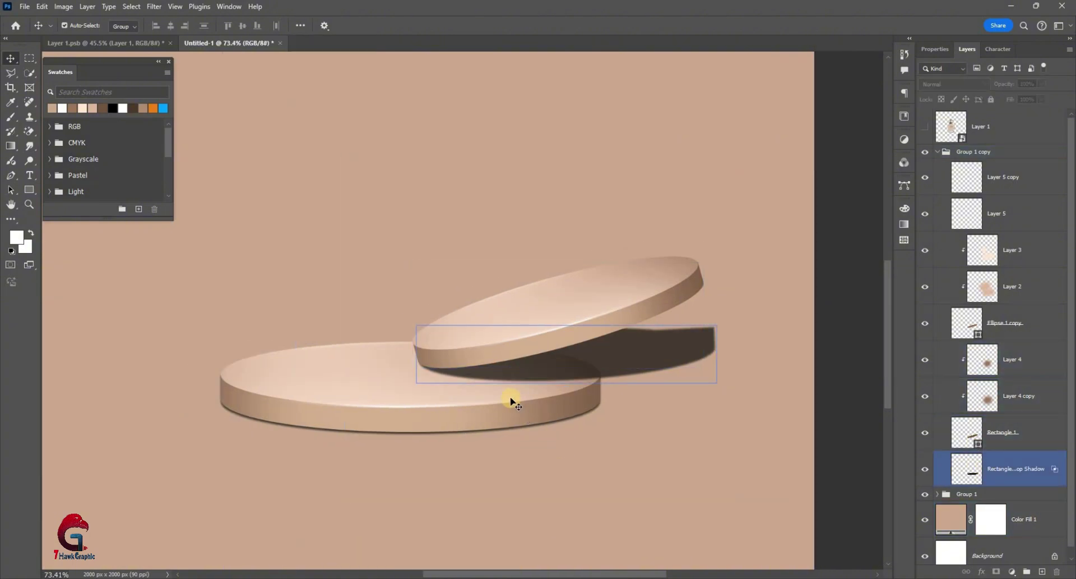
# Move the shadow layer into Group 1 above Layer 3, clipped to the lower disc
pyautogui.scroll(-1, 951, 476)
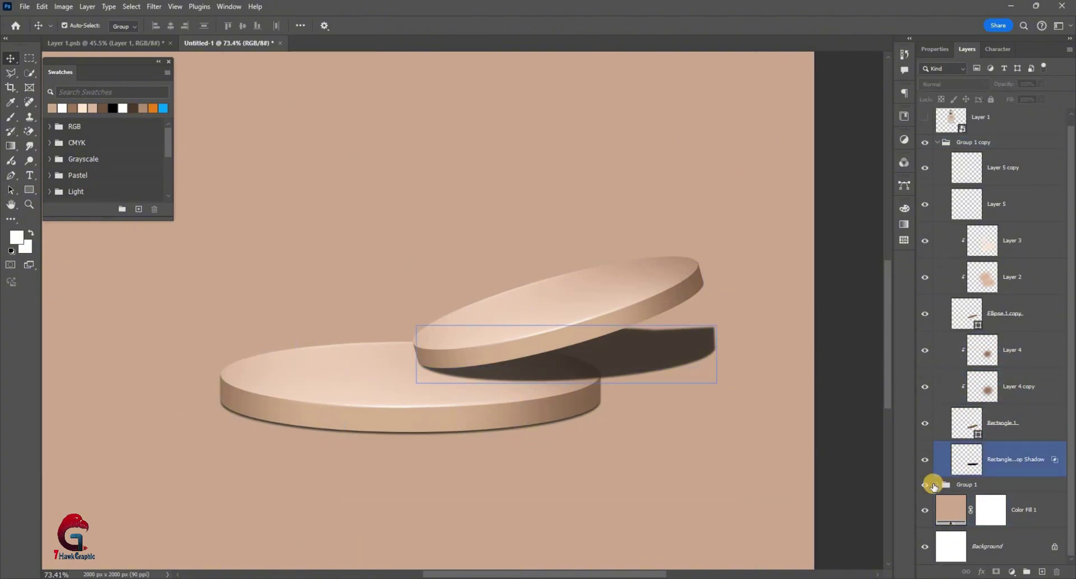
pyautogui.click(933, 486)
pyautogui.click(1000, 461)
pyautogui.scroll(-3, 1014, 409)
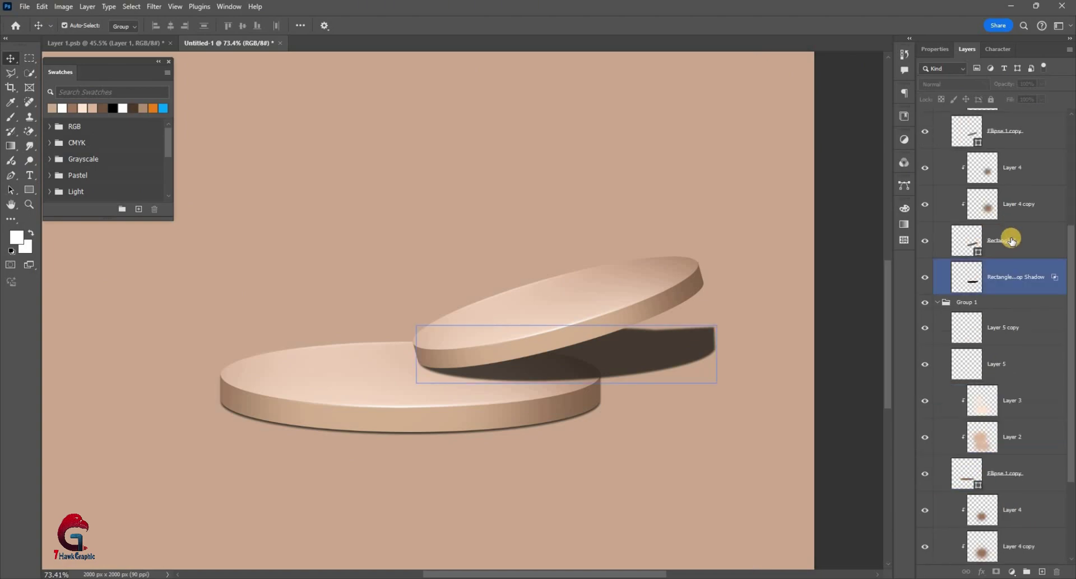
pyautogui.scroll(-1, 1014, 405)
pyautogui.moveTo(1015, 402); pyautogui.dragTo(1012, 383)
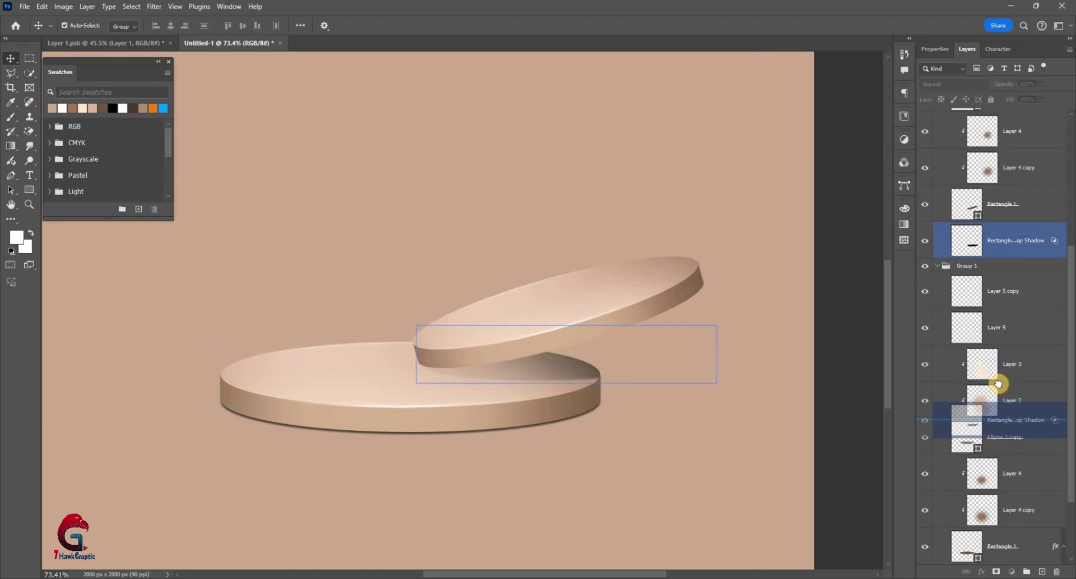
pyautogui.moveTo(997, 316); pyautogui.dragTo(998, 317)
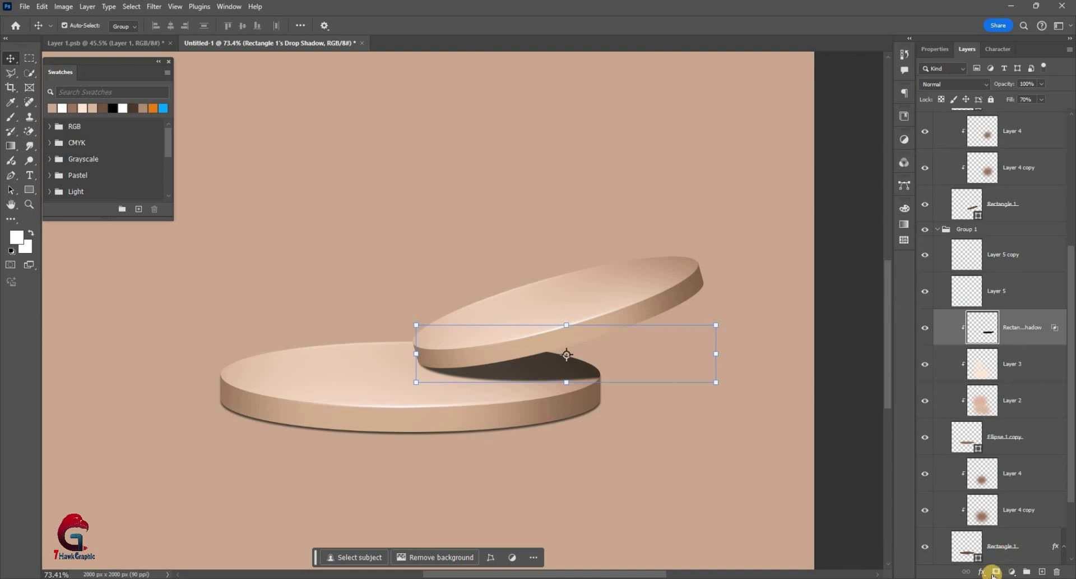
# Add a layer mask to the shadow and brush away its excess
pyautogui.click(14, 113)
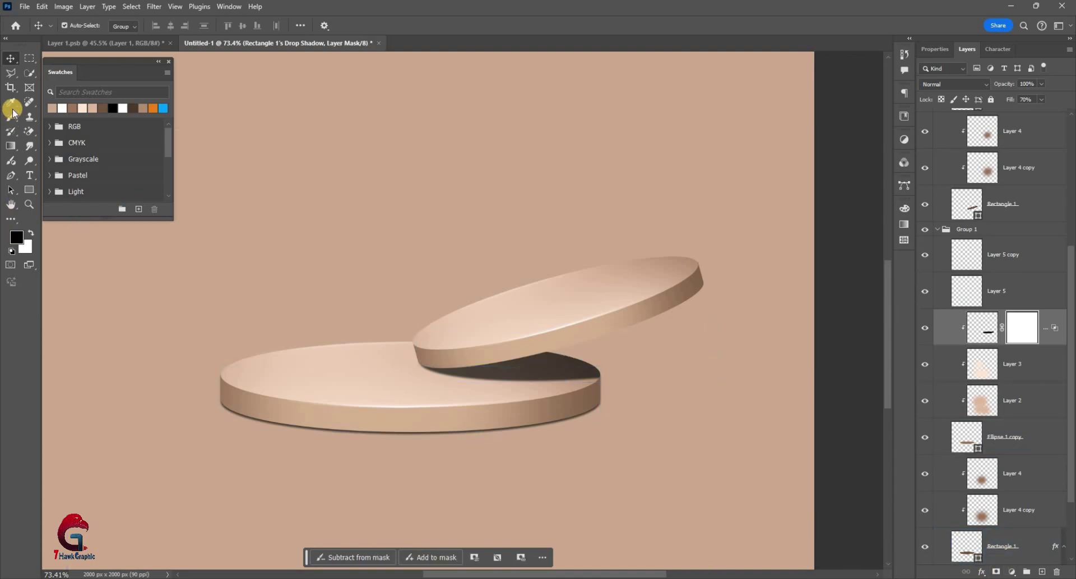
pyautogui.press('b')
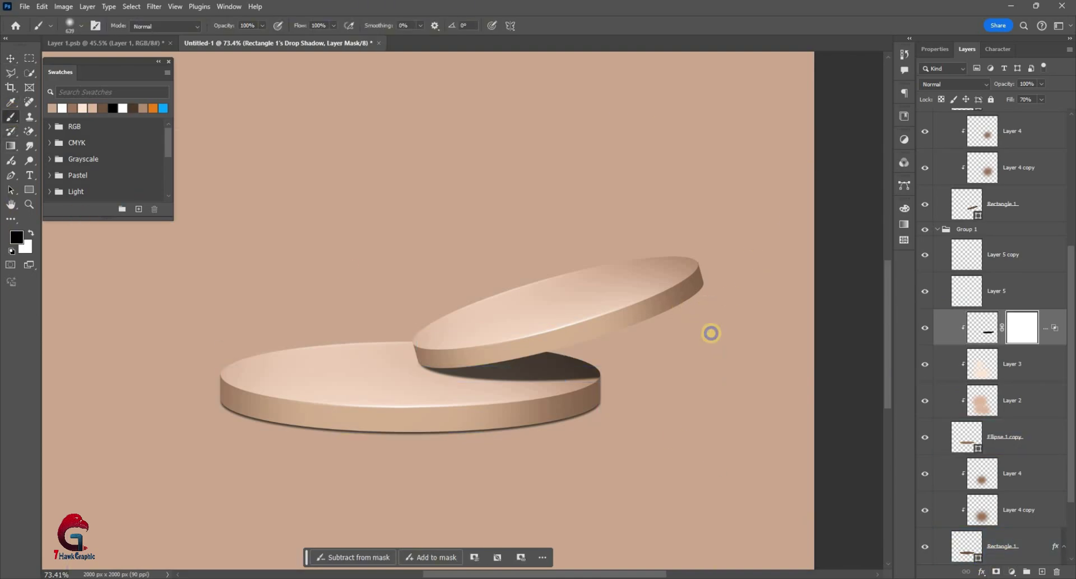
pyautogui.moveTo(692, 358); pyautogui.dragTo(704, 379)
pyautogui.click(11, 57)
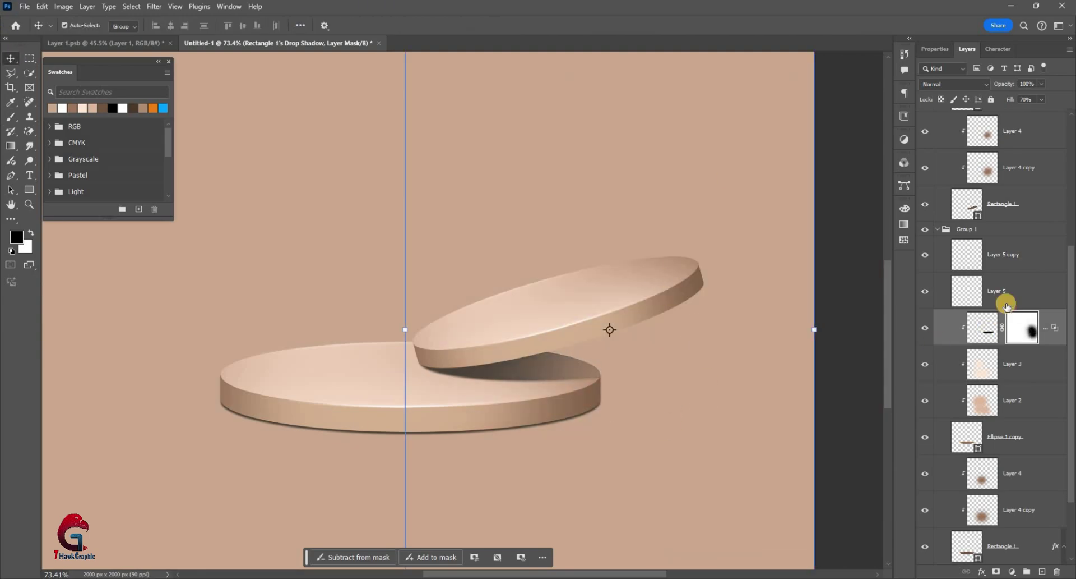
# Apply a 4.4 px Gaussian Blur to the shadow pixels
pyautogui.hotkey('ctrl', '2')
pyautogui.click(154, 6)
pyautogui.moveTo(160, 140)
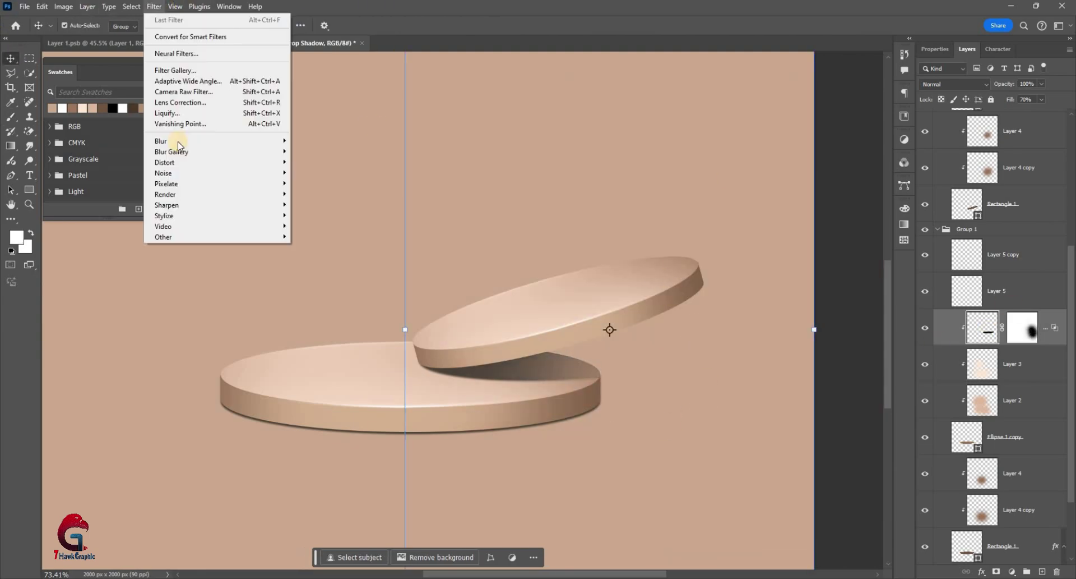
pyautogui.press('Return')
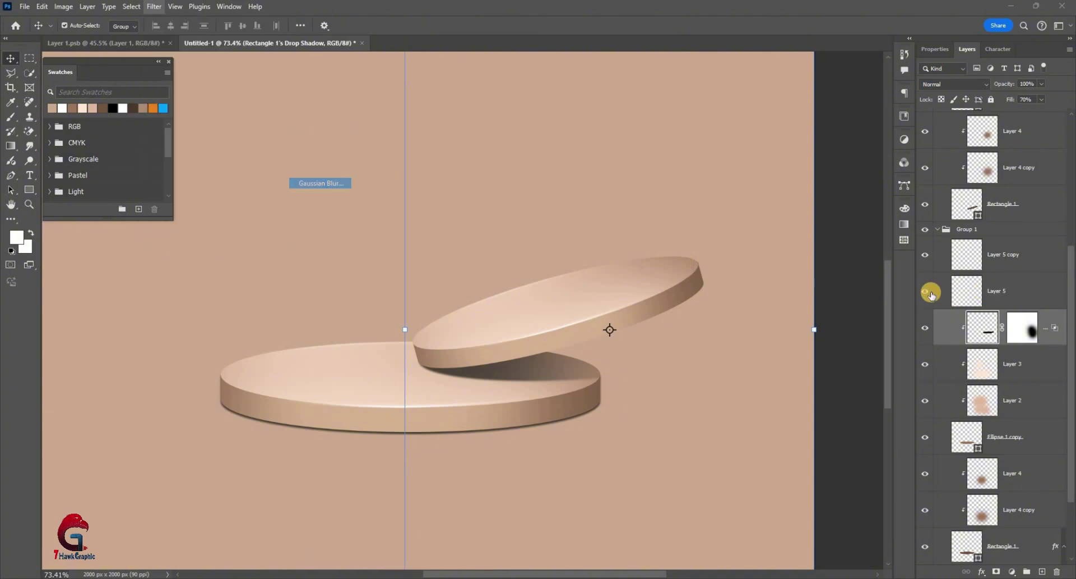
pyautogui.moveTo(897, 262); pyautogui.dragTo(871, 263)
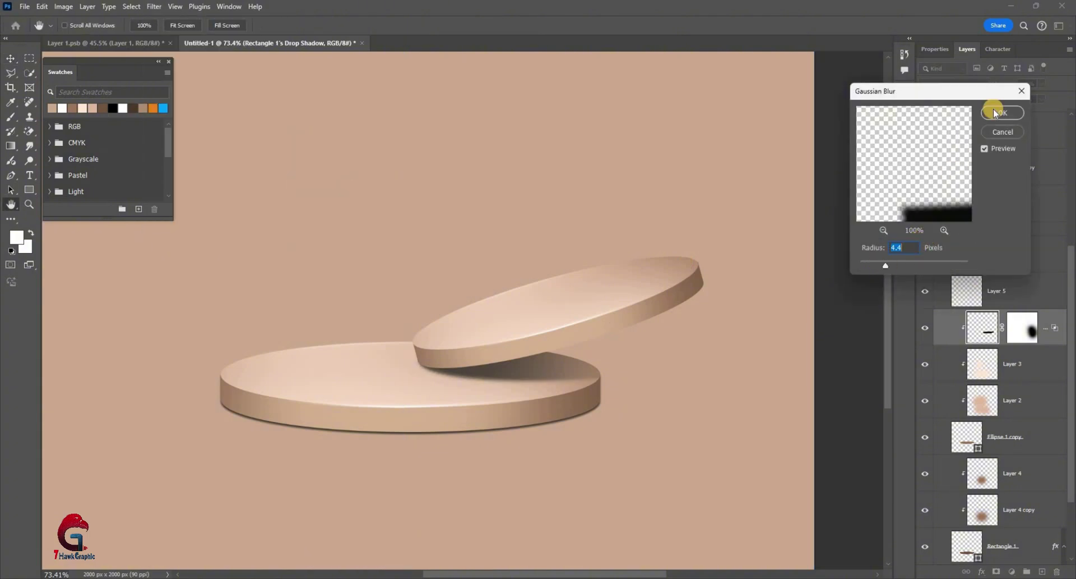
pyautogui.press('Return')
# Group the layer, fit the canvas on screen, and select Layer 2 in the top disc's group
pyautogui.press('v')
pyautogui.hotkey('ctrl', 'g')
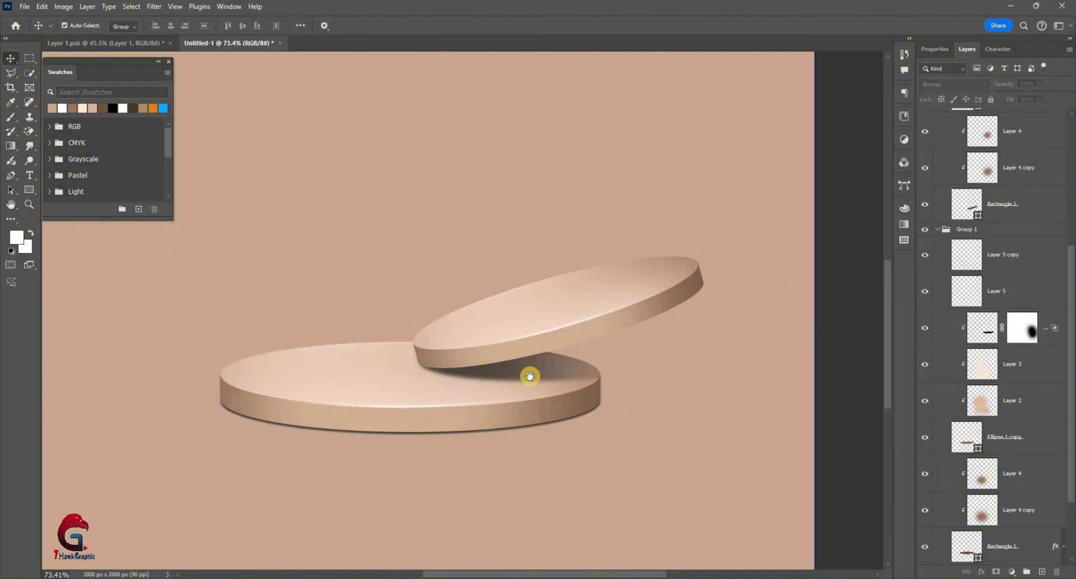
pyautogui.scroll(2, 511, 414)
pyautogui.hotkey('ctrl', '0')
pyautogui.click(1012, 286)
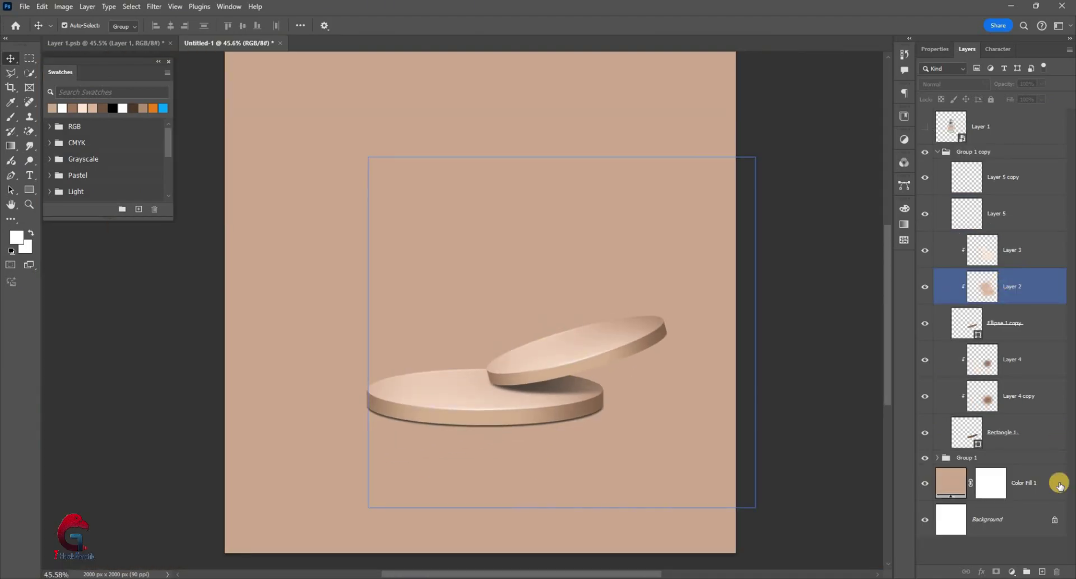
# Add a clipped Layer 6 above Layer 2 and paint it with an 865 px light-peach brush
pyautogui.hotkey('ctrl', 'shift', 'alt', 'n')
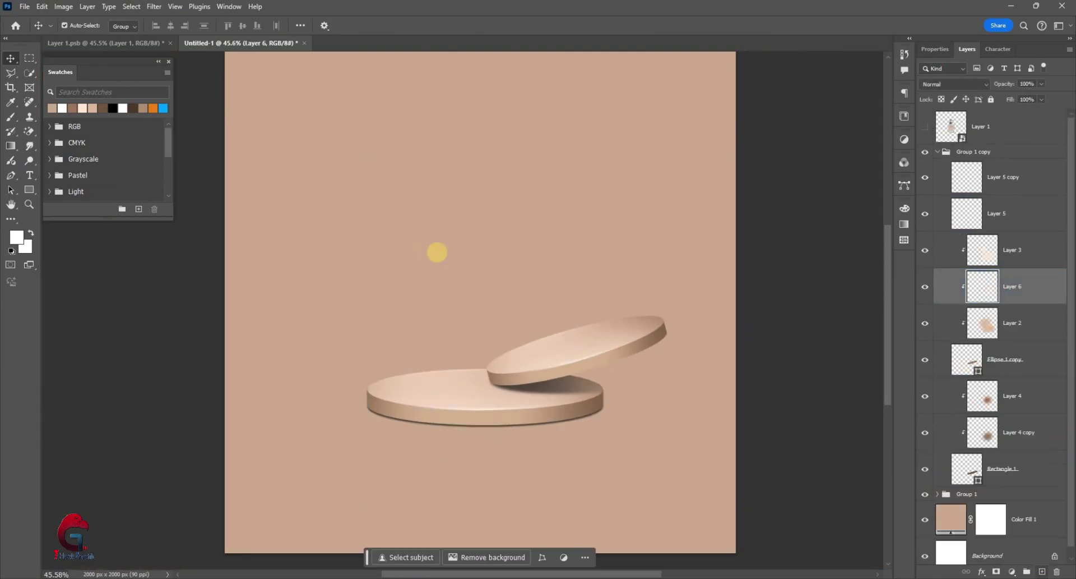
pyautogui.press('b')
pyautogui.press(']')
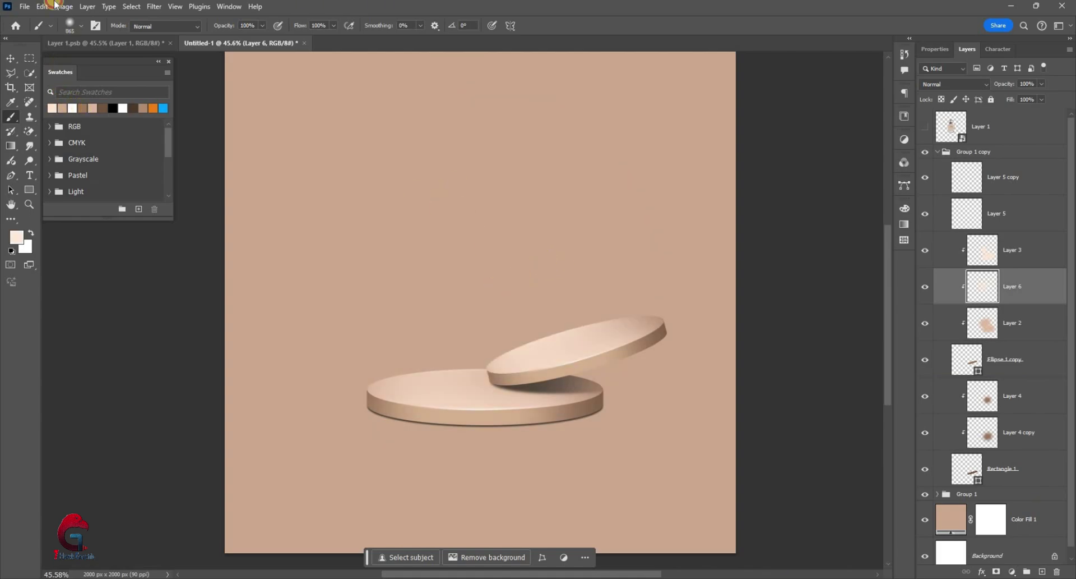
pyautogui.press('v')
# Blend the glow Layer 6 in Screen mode at 46% opacity
pyautogui.click(955, 84)
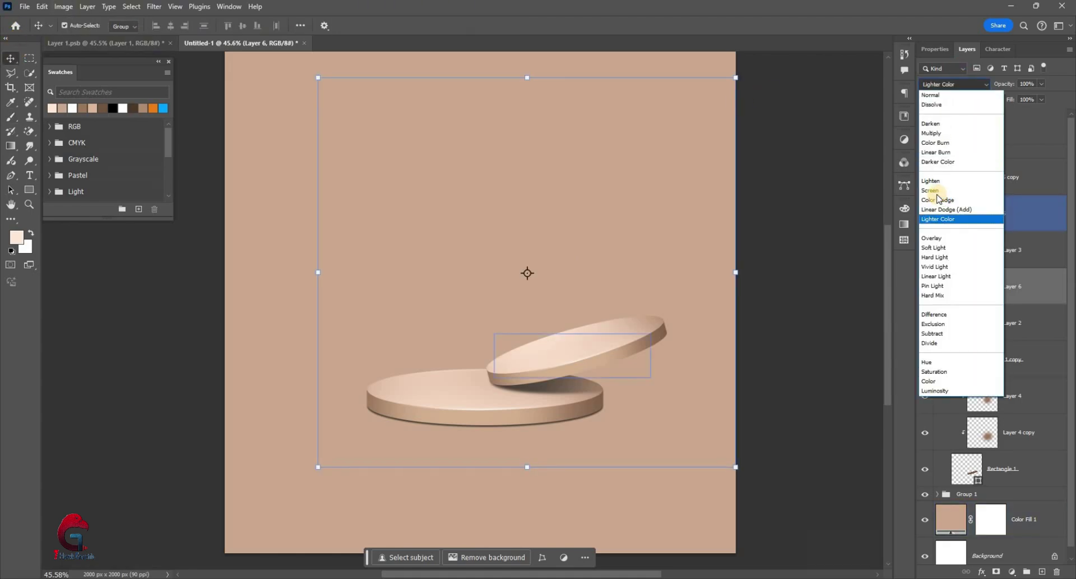
pyautogui.click(931, 190)
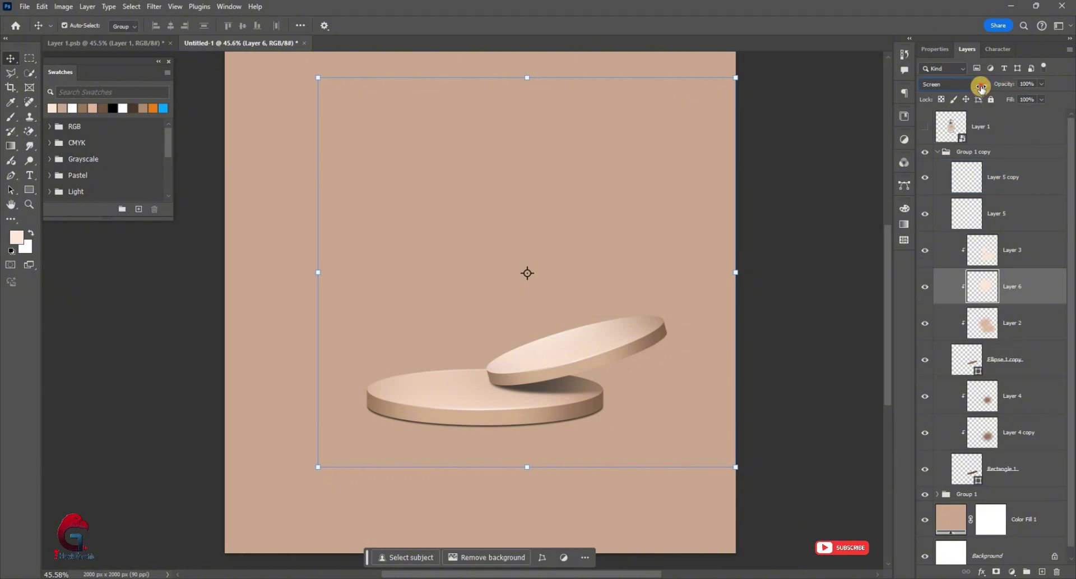
pyautogui.moveTo(980, 87); pyautogui.dragTo(985, 86)
pyautogui.hotkey('ctrl', '0')
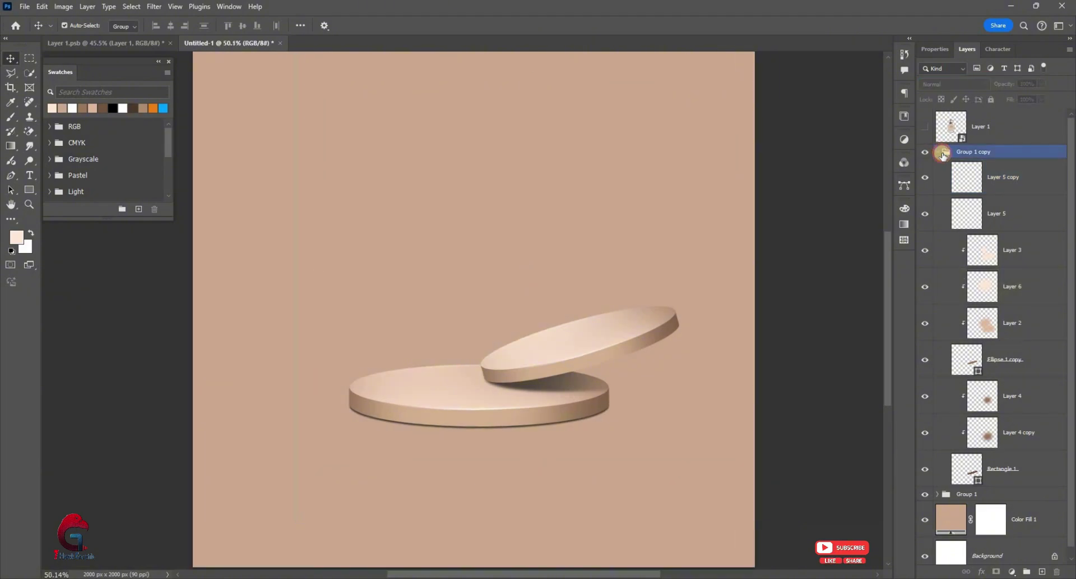
# Raise the perfume bottle and tilt it about 14° to rest on the discs
pyautogui.click(938, 151)
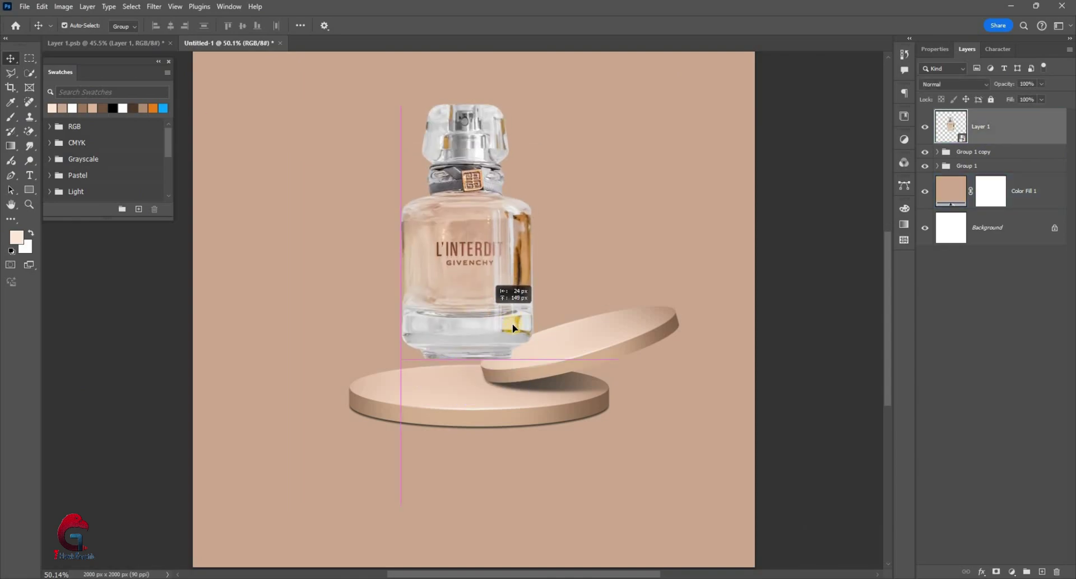
pyautogui.moveTo(490, 314); pyautogui.dragTo(512, 324)
pyautogui.scroll(-1, 517, 349)
pyautogui.scroll(-1, 516, 349)
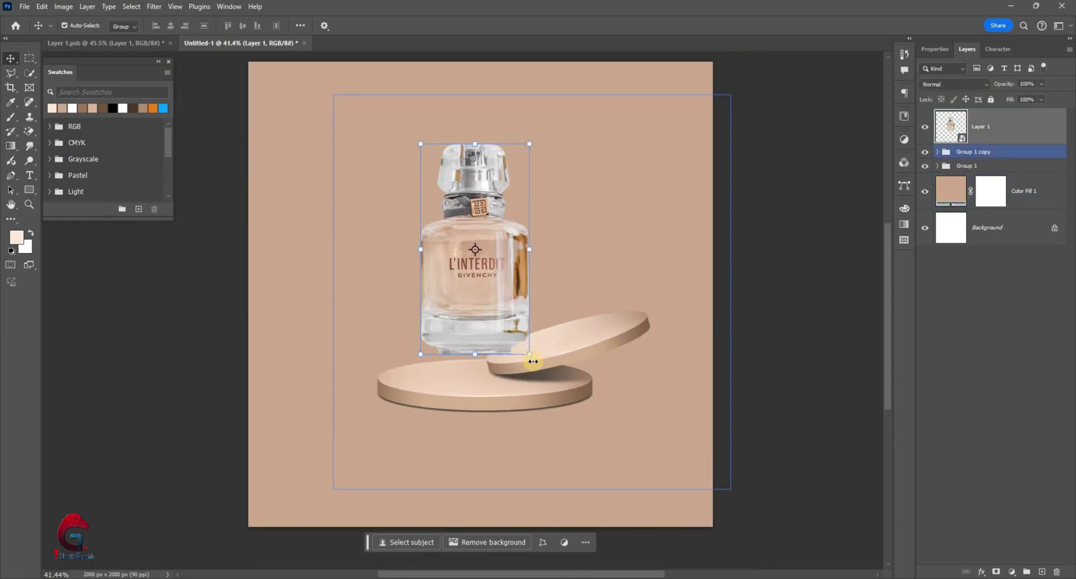
pyautogui.moveTo(548, 353); pyautogui.dragTo(502, 374)
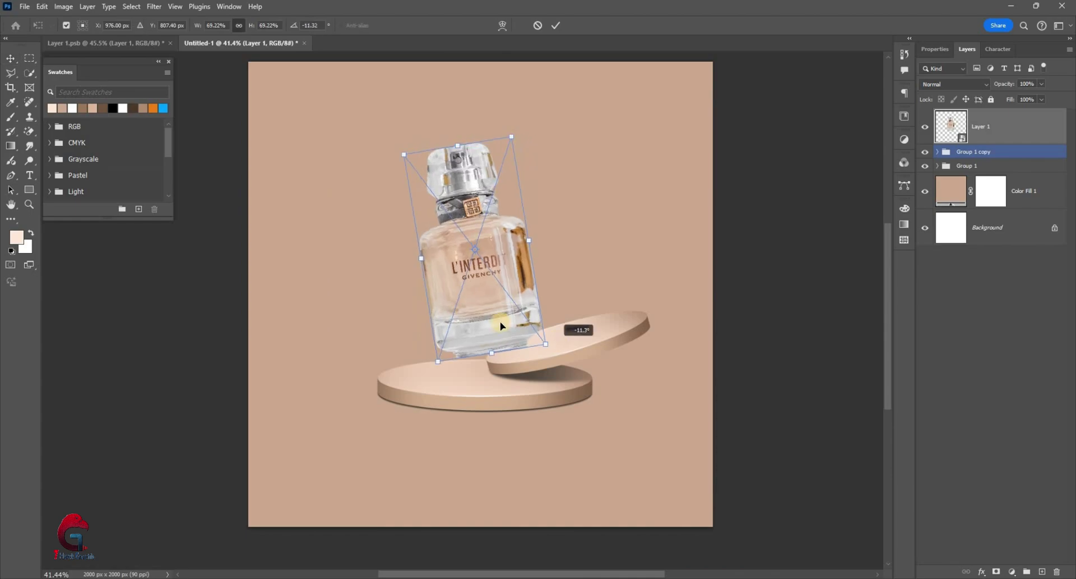
pyautogui.scroll(7, 502, 373)
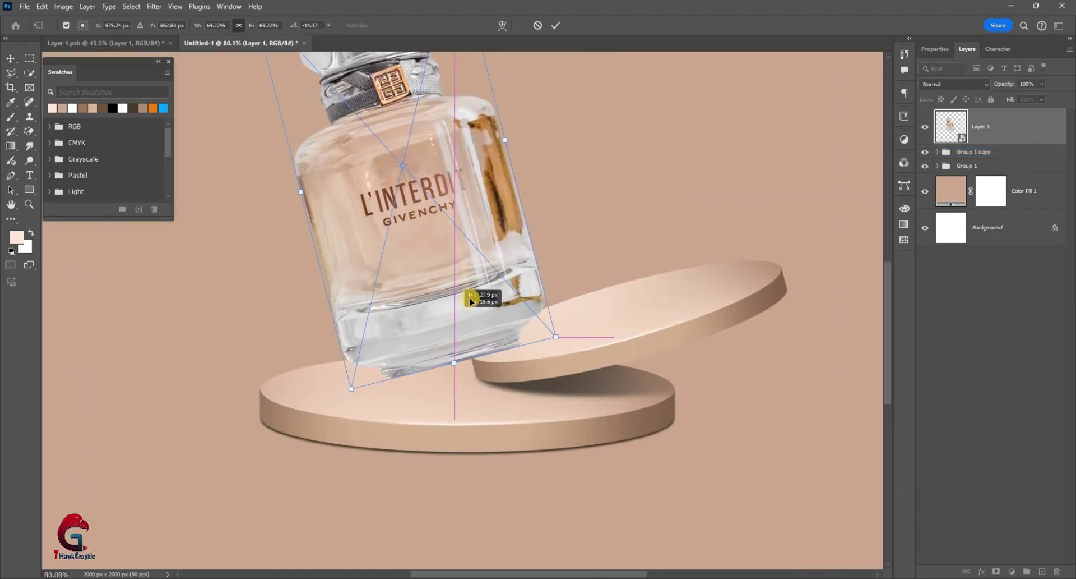
pyautogui.moveTo(572, 331); pyautogui.dragTo(567, 335)
pyautogui.press('Return')
# Select Group 1, then the Group 1 copy layer
pyautogui.scroll(-2, 451, 344)
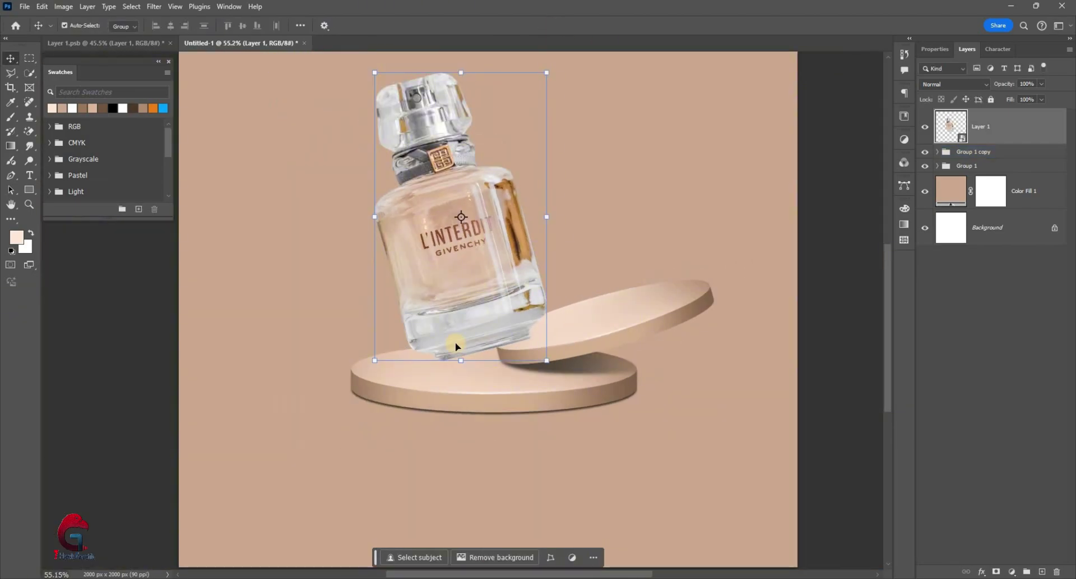
pyautogui.scroll(-1, 474, 409)
pyautogui.click(474, 409)
pyautogui.scroll(3, 836, 208)
pyautogui.scroll(5, 835, 208)
pyautogui.click(1050, 150)
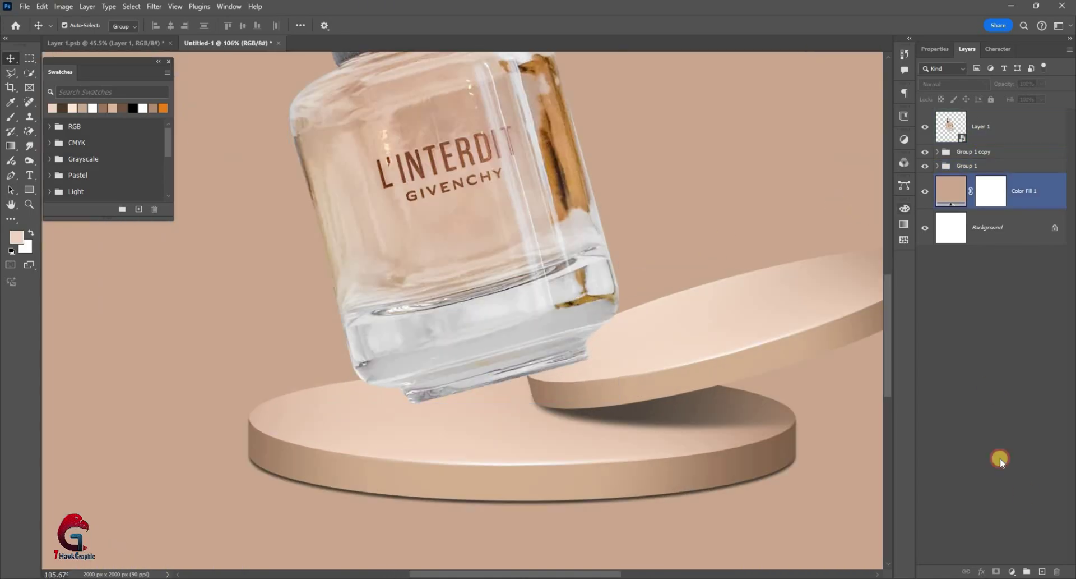
# Paint a dark soft blob on a new Layer 7 and squash it flat under the bottle's base
pyautogui.hotkey('ctrl', 'shift', 'alt', 'n')
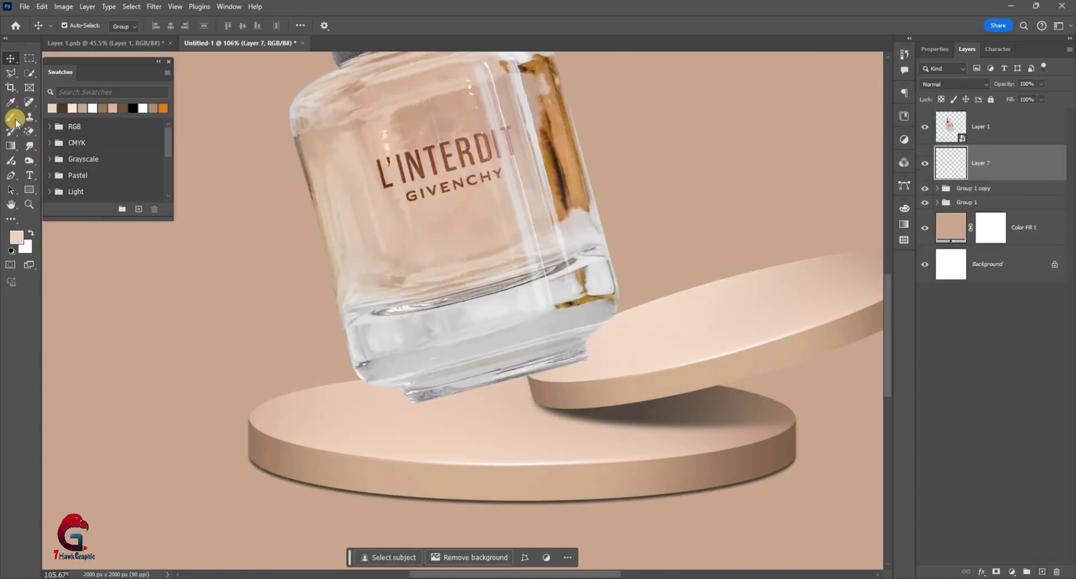
pyautogui.press('b')
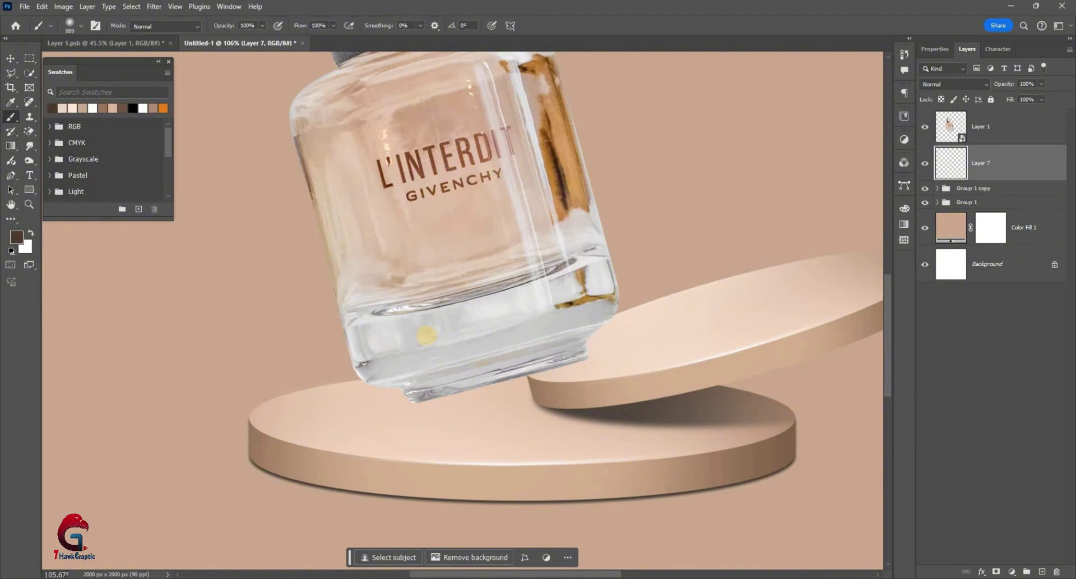
pyautogui.press('x')
pyautogui.rightClick(414, 318)
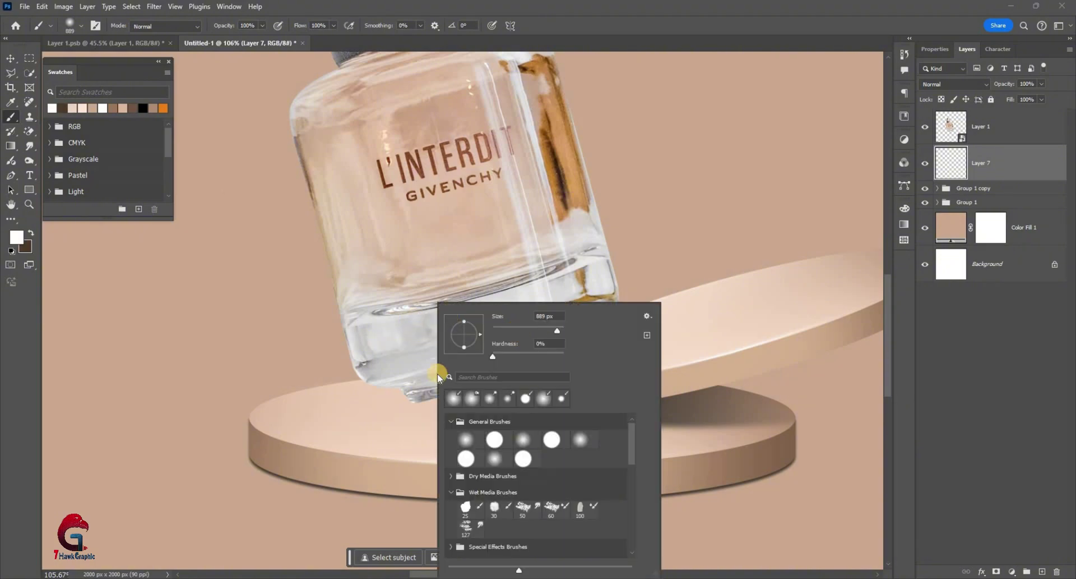
pyautogui.press('Escape')
pyautogui.hotkey('ctrl', 't')
pyautogui.moveTo(420, 312); pyautogui.dragTo(426, 391)
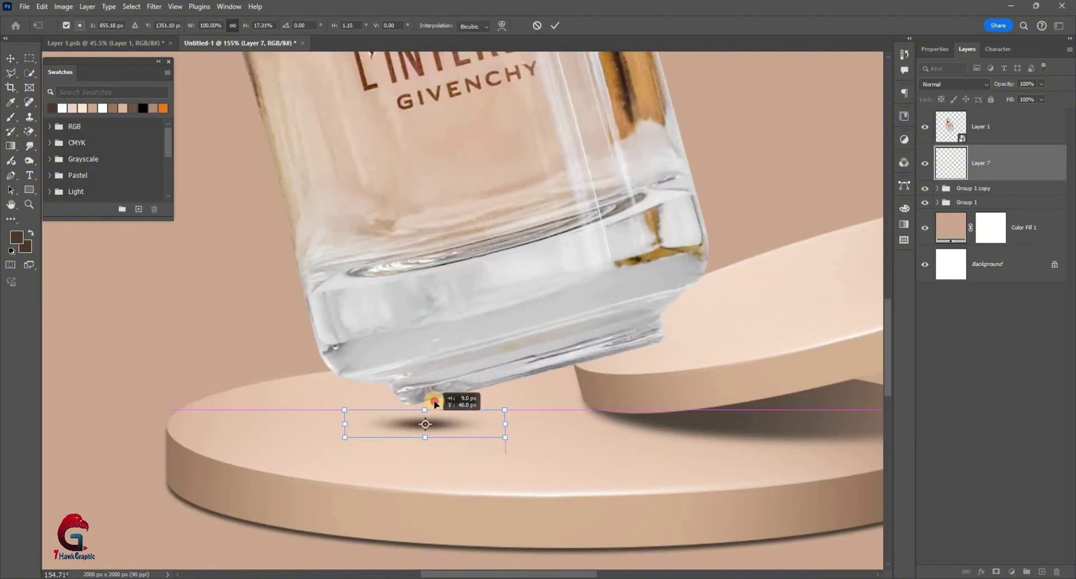
pyautogui.press('Return')
# Duplicate the shadow, then stretch, flatten and rotate the copy along the upper disc's edge
pyautogui.press('v')
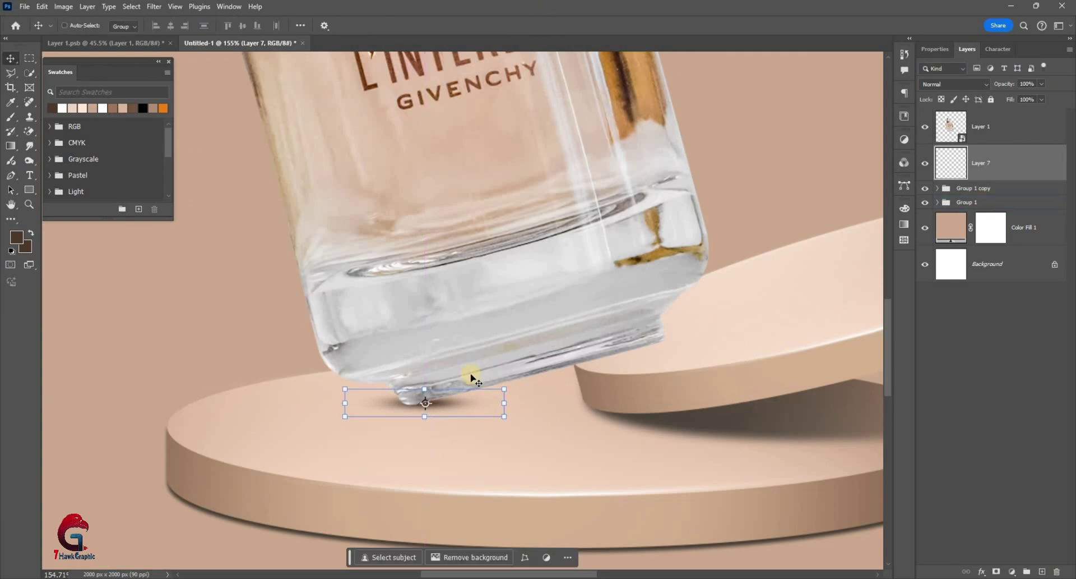
pyautogui.moveTo(481, 418)
pyautogui.keyDown('alt'); pyautogui.mouseDown()
pyautogui.moveTo(445, 407)
pyautogui.moveTo(818, 336)
pyautogui.mouseUp(); pyautogui.keyUp('alt')
pyautogui.keyDown('alt'); pyautogui.scroll(3, 691, 361); pyautogui.keyUp('alt')
pyautogui.hotkey('ctrl', 't')
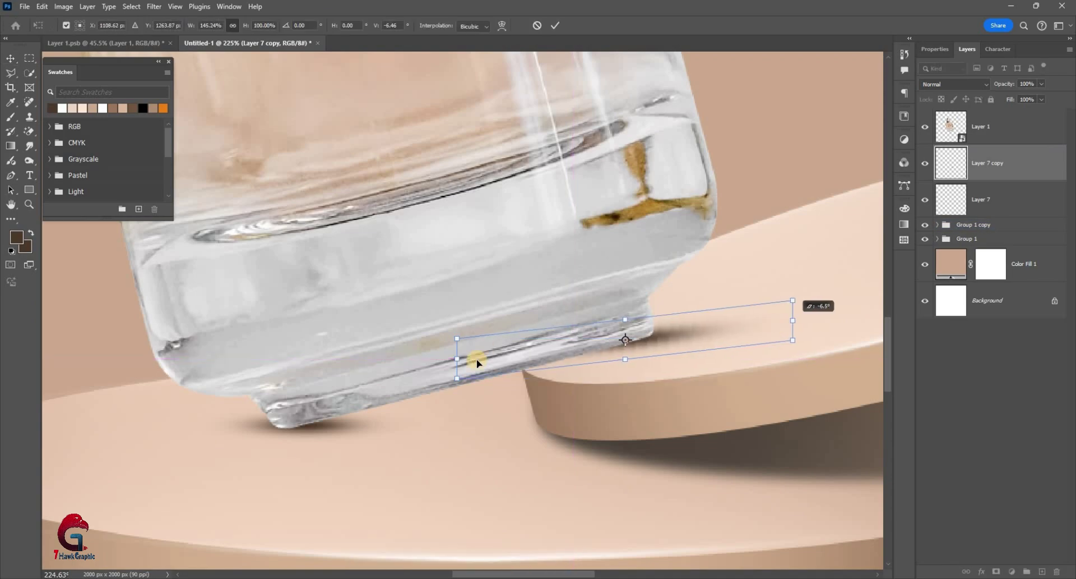
pyautogui.moveTo(474, 358); pyautogui.dragTo(610, 352)
pyautogui.moveTo(776, 304); pyautogui.dragTo(760, 290)
pyautogui.moveTo(389, 410); pyautogui.dragTo(620, 344)
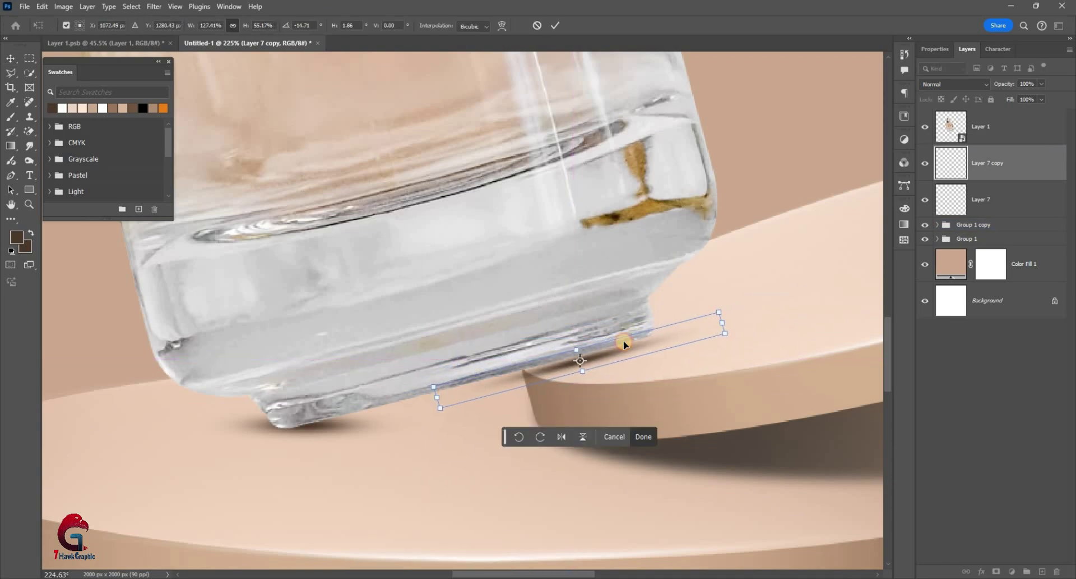
pyautogui.press('Down')
pyautogui.press('Return')
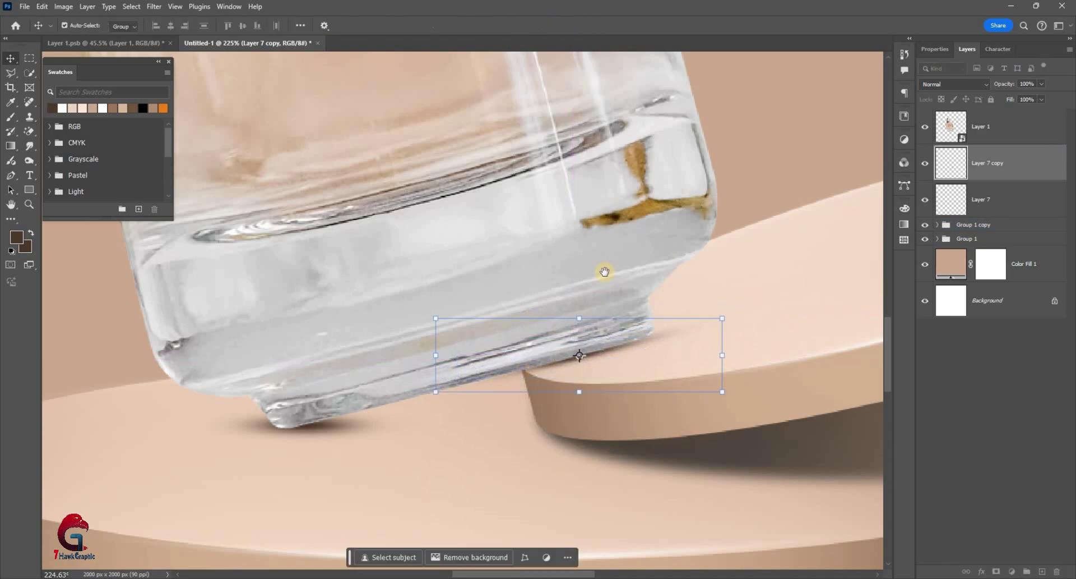
# Reselect the Layer 7 shadow layer beneath the bottle layer
pyautogui.keyDown('alt'); pyautogui.scroll(-2, 603, 269); pyautogui.keyUp('alt')
pyautogui.keyDown('alt'); pyautogui.scroll(-2, 592, 328); pyautogui.keyUp('alt')
pyautogui.click(1006, 178)
pyautogui.click(1003, 197)
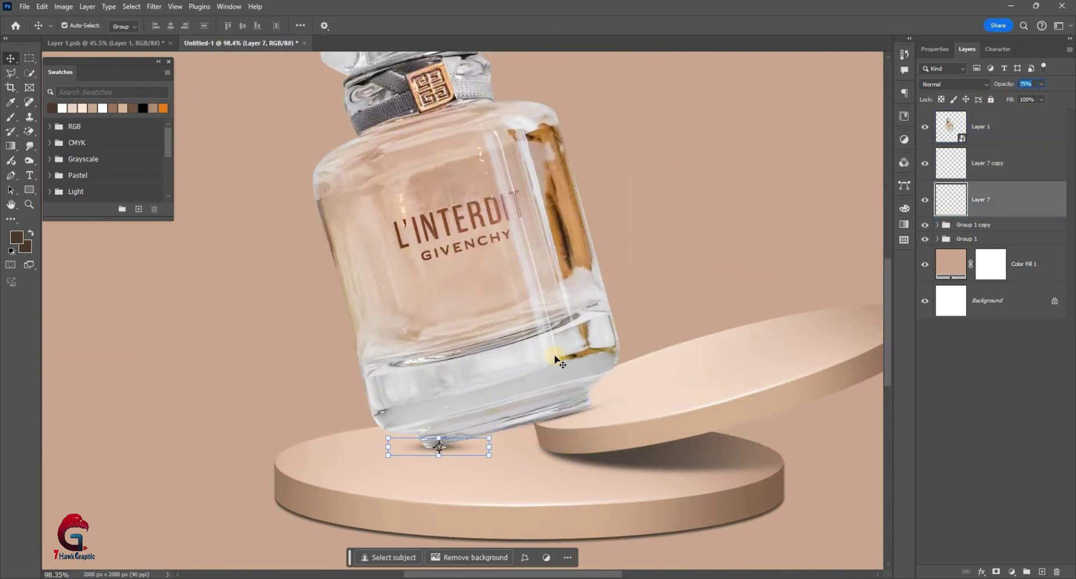
pyautogui.click(605, 376)
pyautogui.keyDown('alt'); pyautogui.scroll(-2, 537, 342); pyautogui.keyUp('alt')
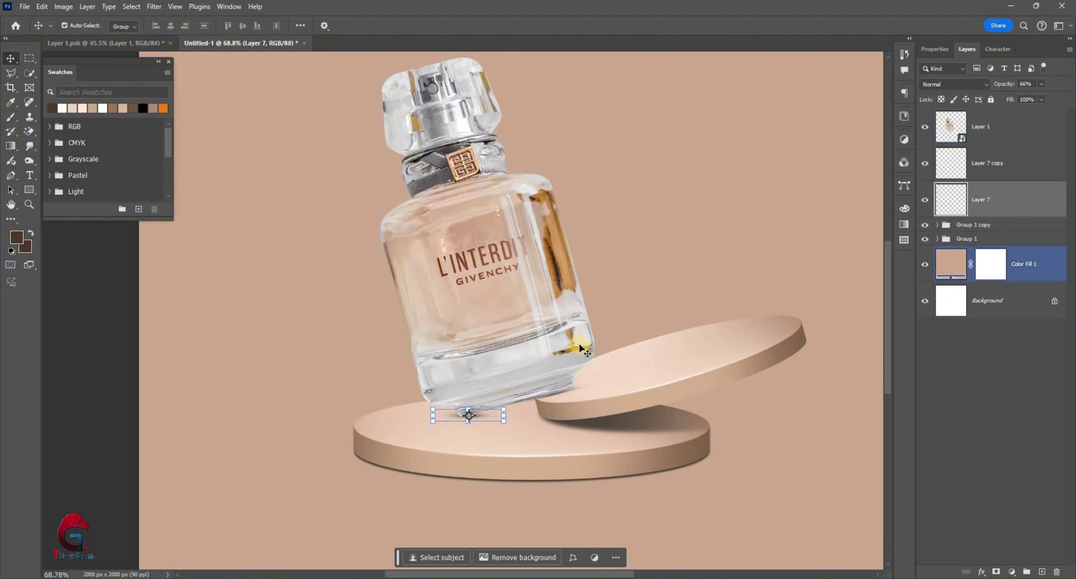
pyautogui.keyDown('alt'); pyautogui.scroll(-2, 741, 261); pyautogui.keyUp('alt')
# Add a 50% gray Layer 8 above the bottle in Overlay mode, clipped to the bottle
pyautogui.click(1009, 126)
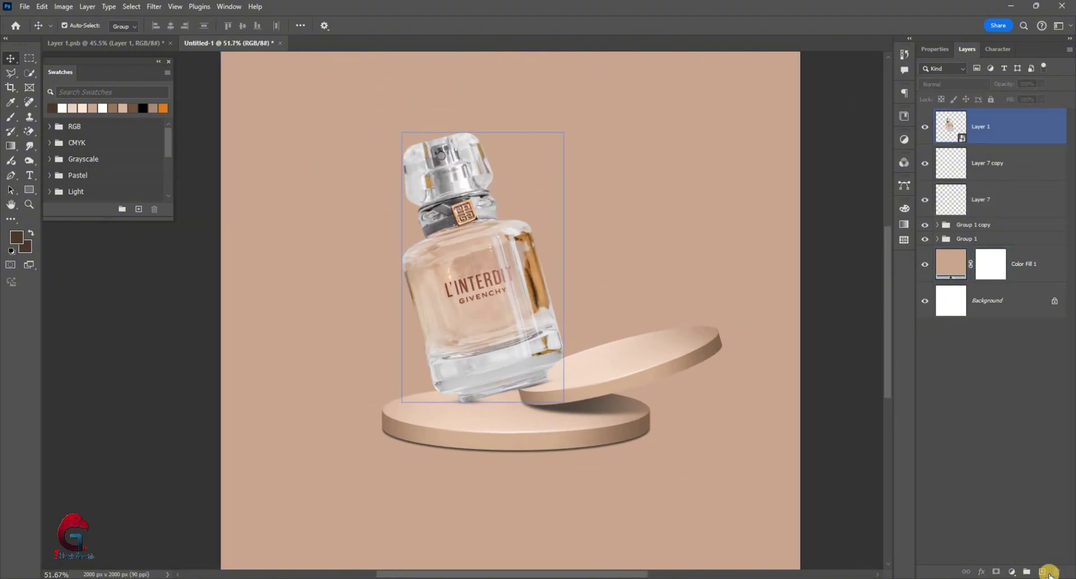
pyautogui.hotkey('ctrl', 'shift', 'alt', 'n')
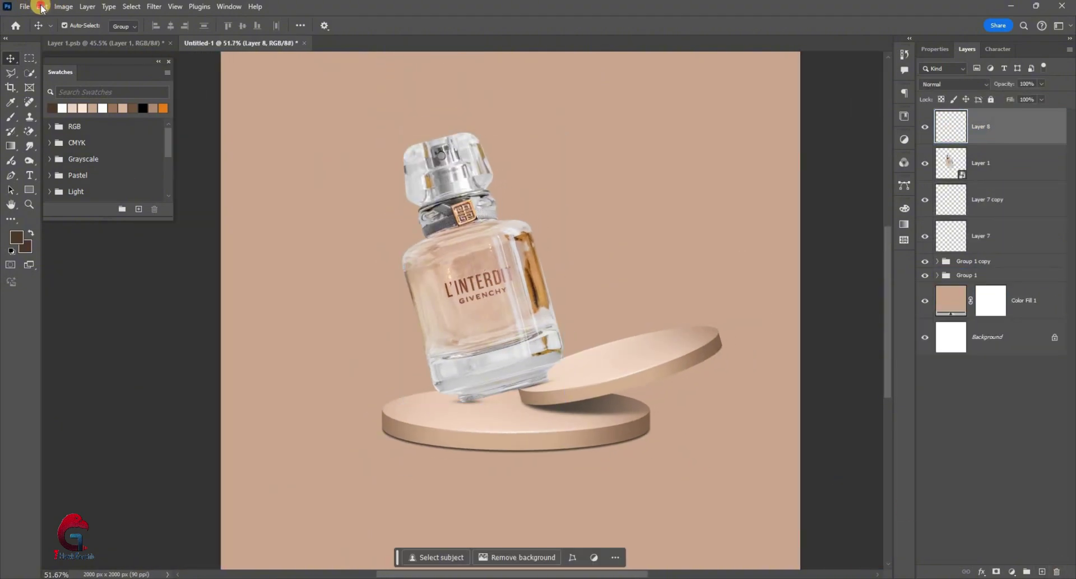
pyautogui.hotkey('alt', 'e')
pyautogui.click(67, 178)
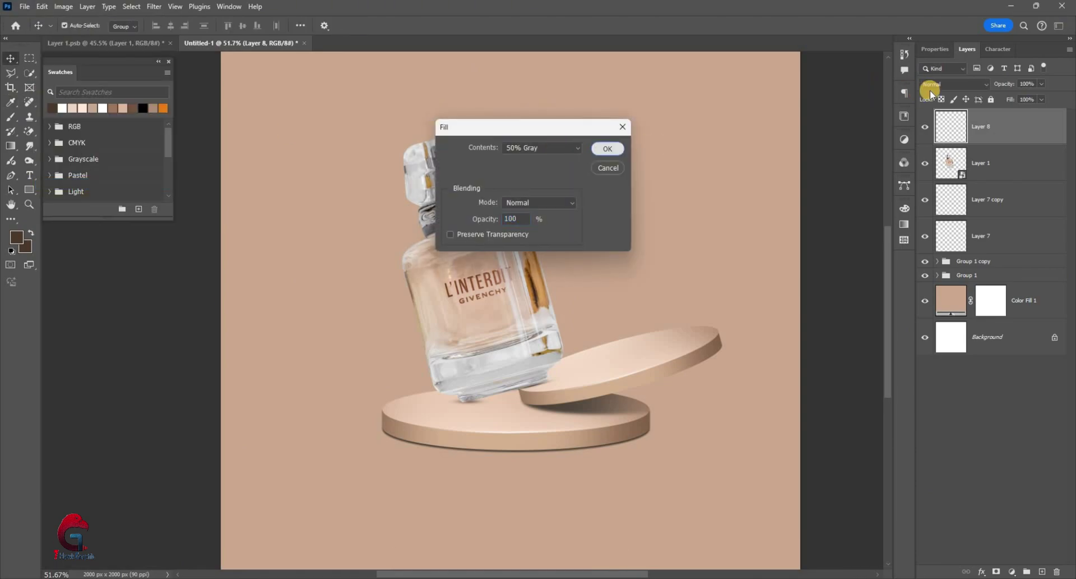
pyautogui.press('Return')
pyautogui.click(955, 84)
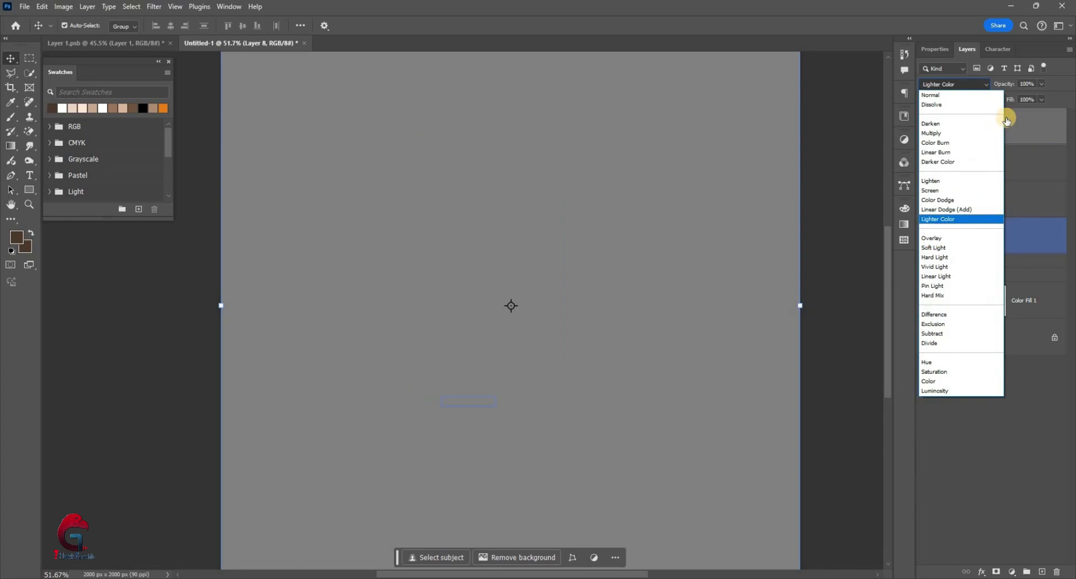
pyautogui.click(965, 211)
pyautogui.rightClick(991, 381)
pyautogui.click(998, 378)
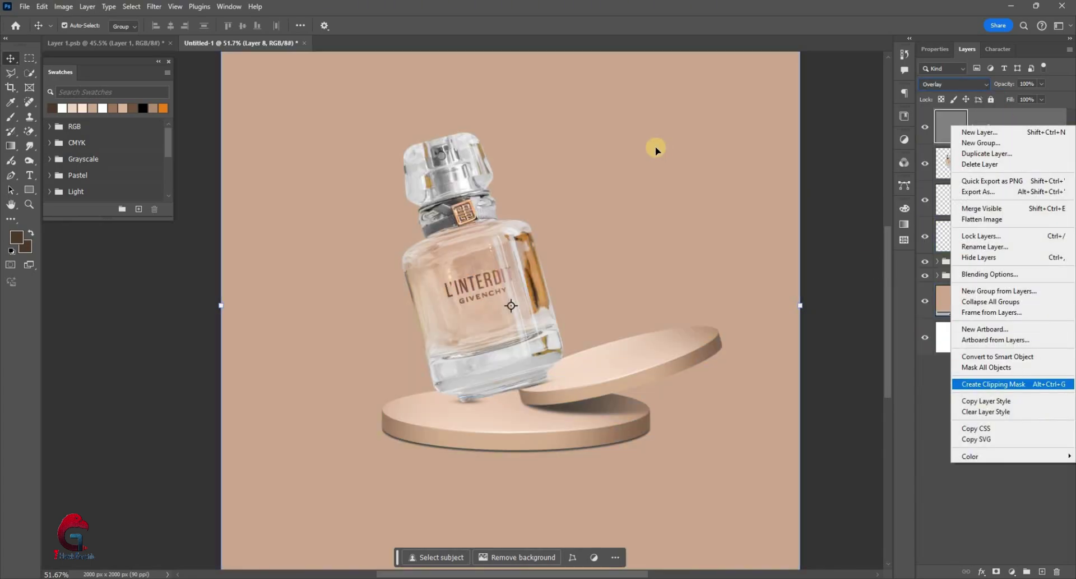
# Dodge highlights onto the bottle around the gold emblem and along its body
pyautogui.rightClick(32, 162)
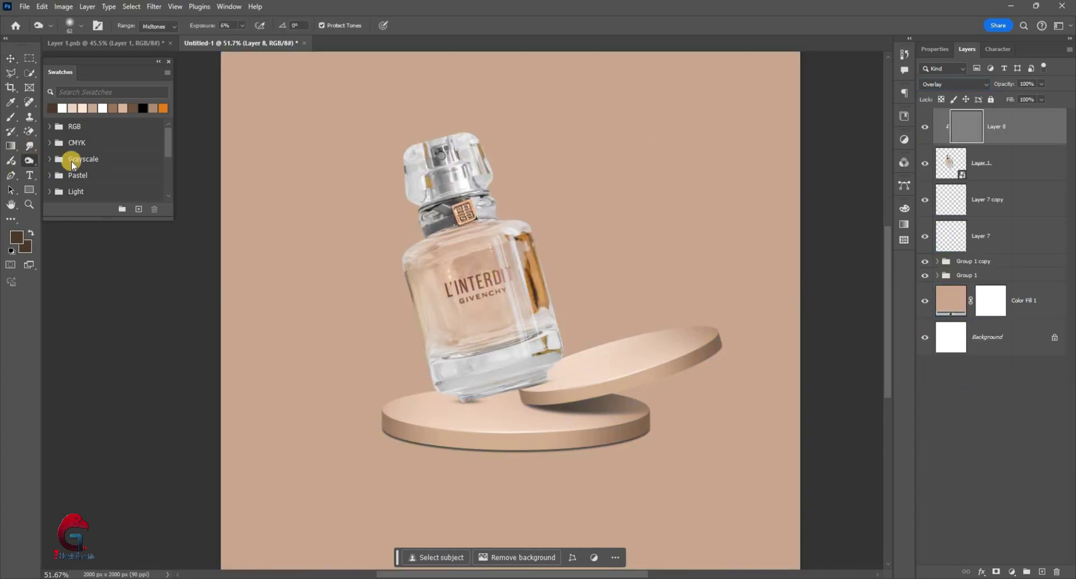
pyautogui.click(75, 171)
pyautogui.scroll(5, 464, 151)
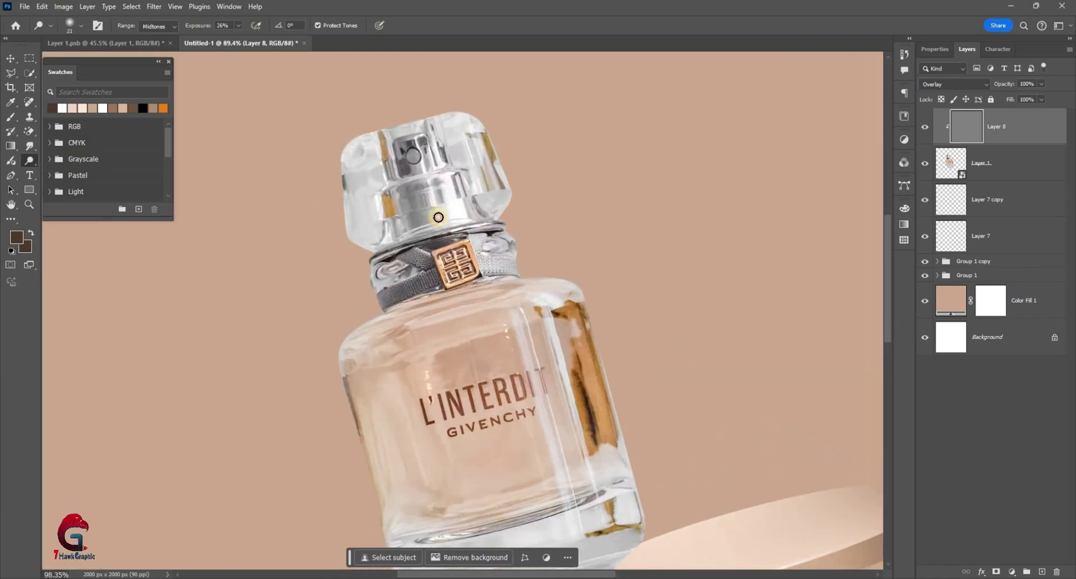
pyautogui.scroll(2, 419, 212)
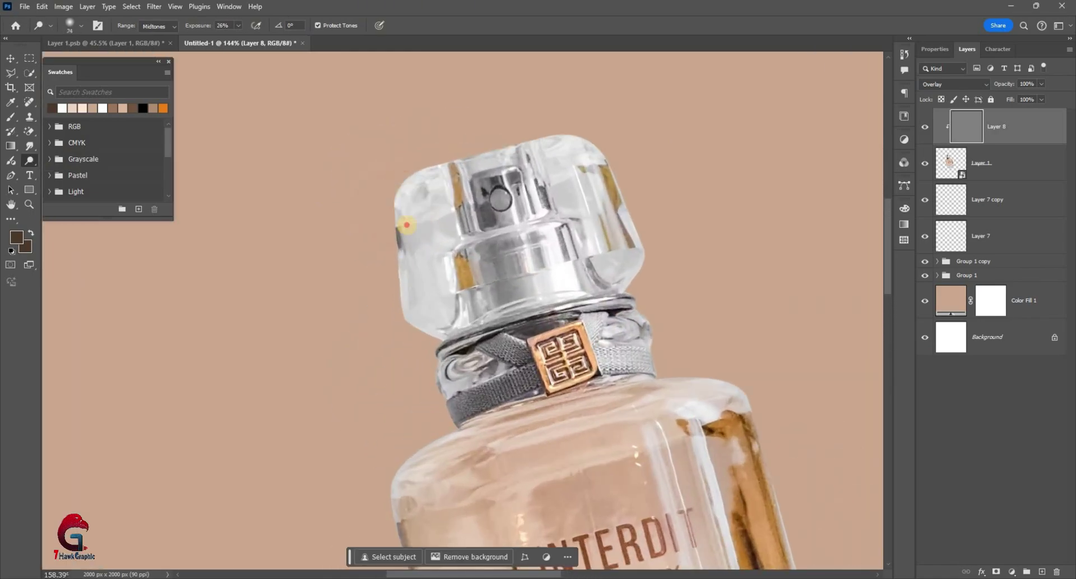
pyautogui.scroll(2, 381, 209)
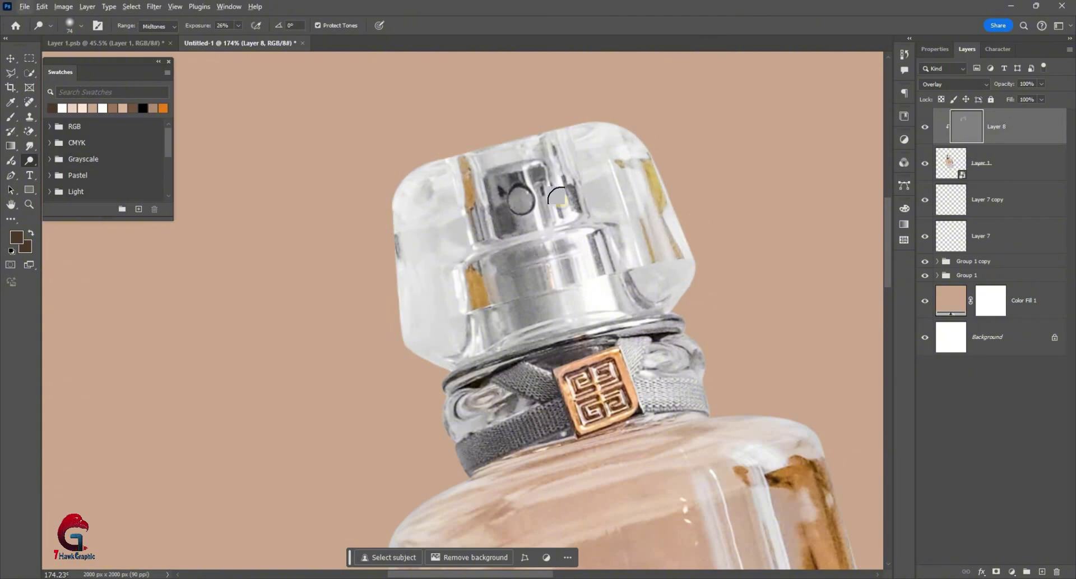
pyautogui.scroll(-2, 678, 232)
pyautogui.scroll(-3, 616, 146)
pyautogui.moveTo(617, 145); pyautogui.dragTo(517, 303)
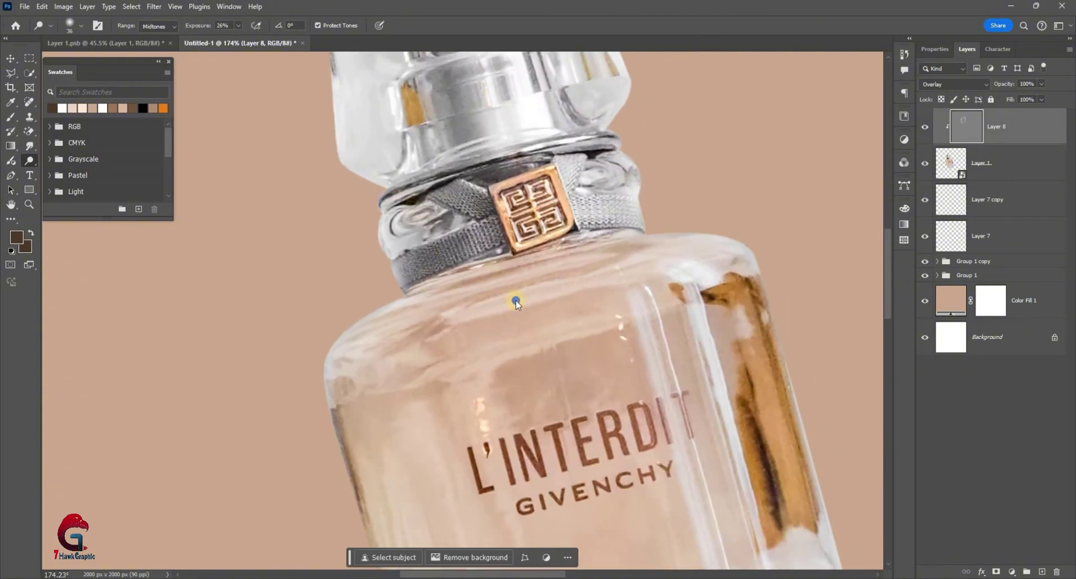
pyautogui.moveTo(538, 253)
pyautogui.mouseDown()
pyautogui.moveTo(548, 262)
pyautogui.moveTo(389, 354)
pyautogui.mouseUp()
pyautogui.scroll(-1, 389, 353)
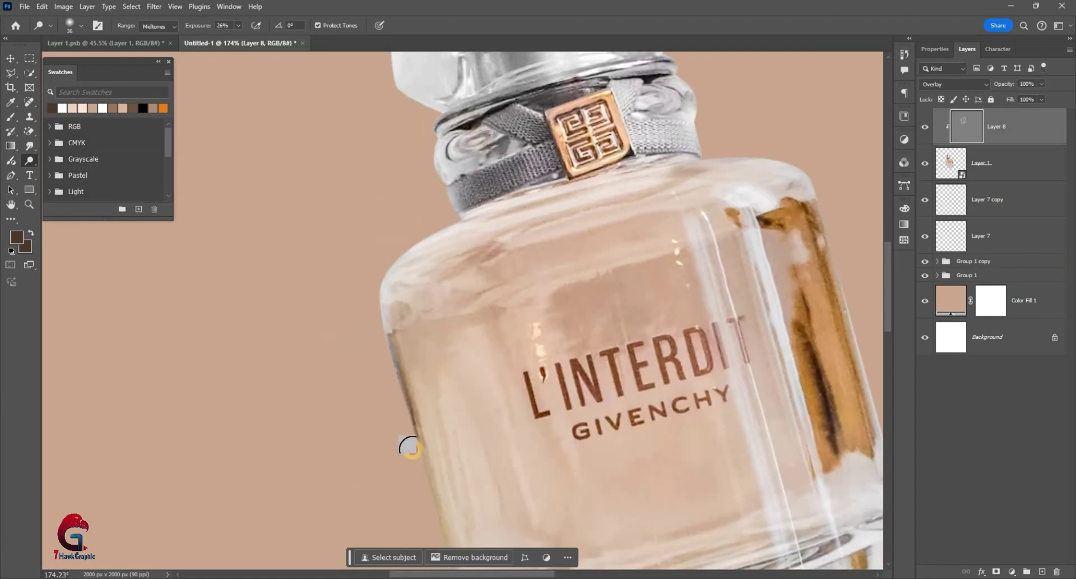
pyautogui.scroll(-1, 408, 444)
pyautogui.scroll(1, 490, 240)
pyautogui.scroll(2, 557, 161)
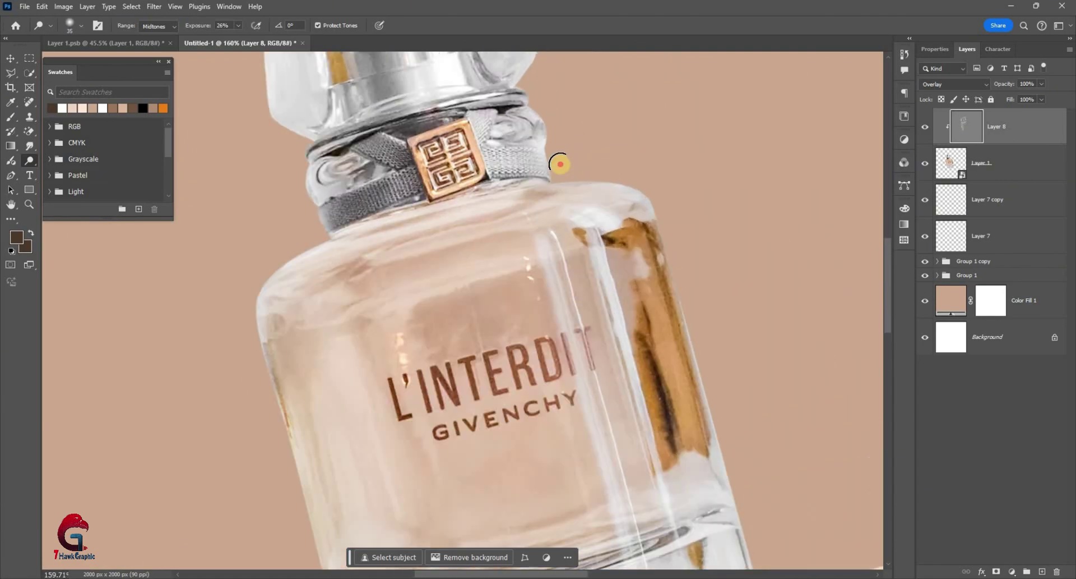
pyautogui.scroll(1, 635, 448)
pyautogui.scroll(-1, 514, 466)
pyautogui.scroll(-1, 403, 259)
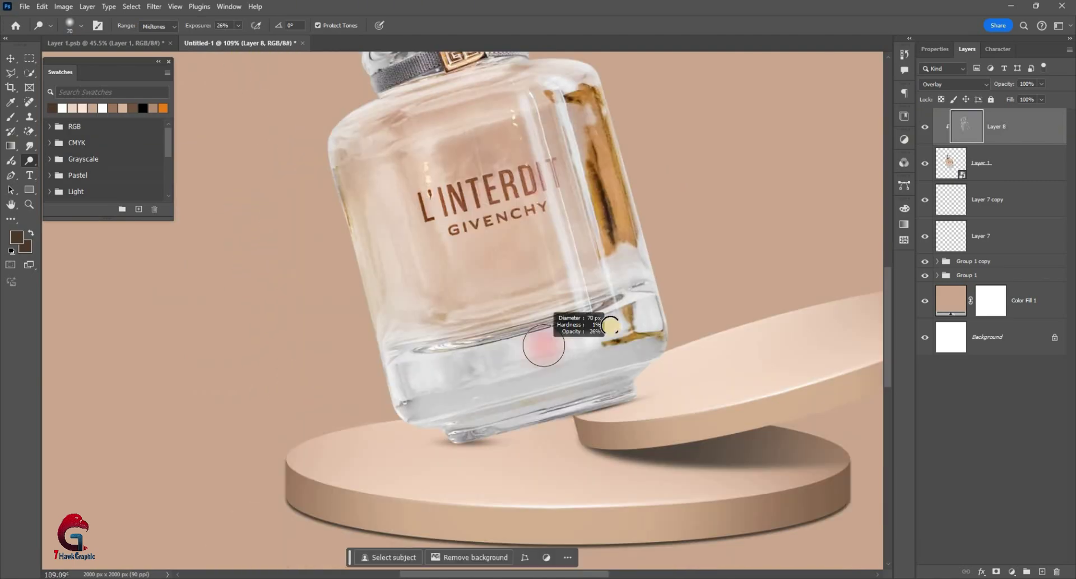
pyautogui.scroll(-1, 461, 167)
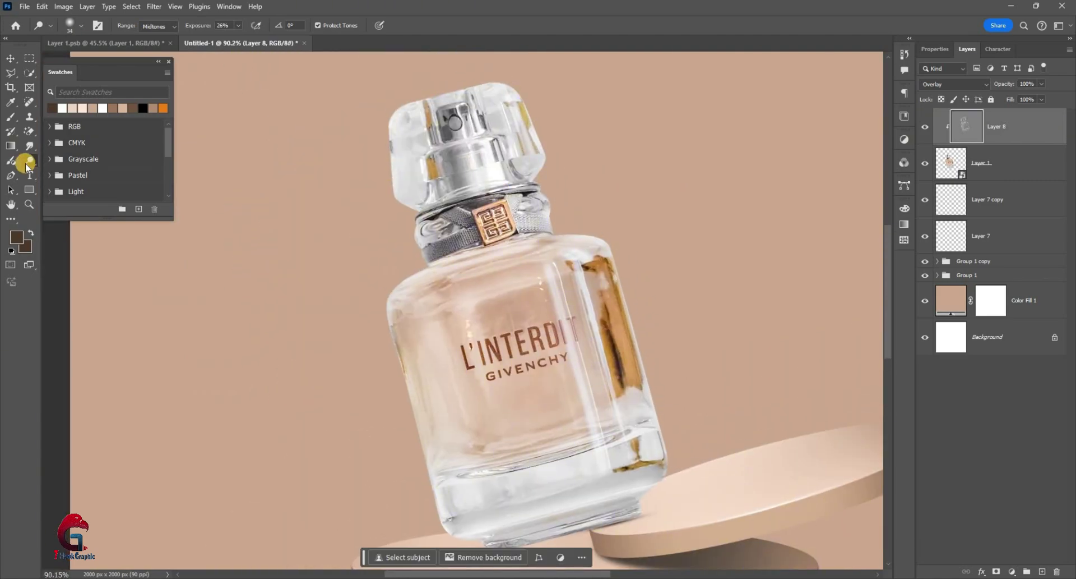
# Burn darker shading along the bottle's lower glass with Midtones at 6% exposure
pyautogui.rightClick(72, 163)
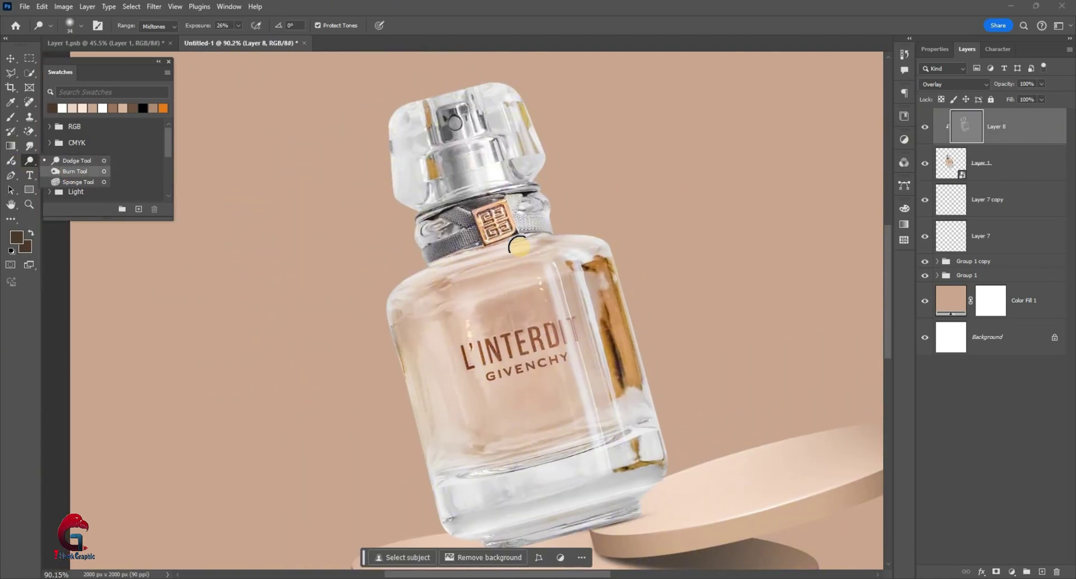
pyautogui.hotkey('shift', 'o')
pyautogui.scroll(2, 583, 347)
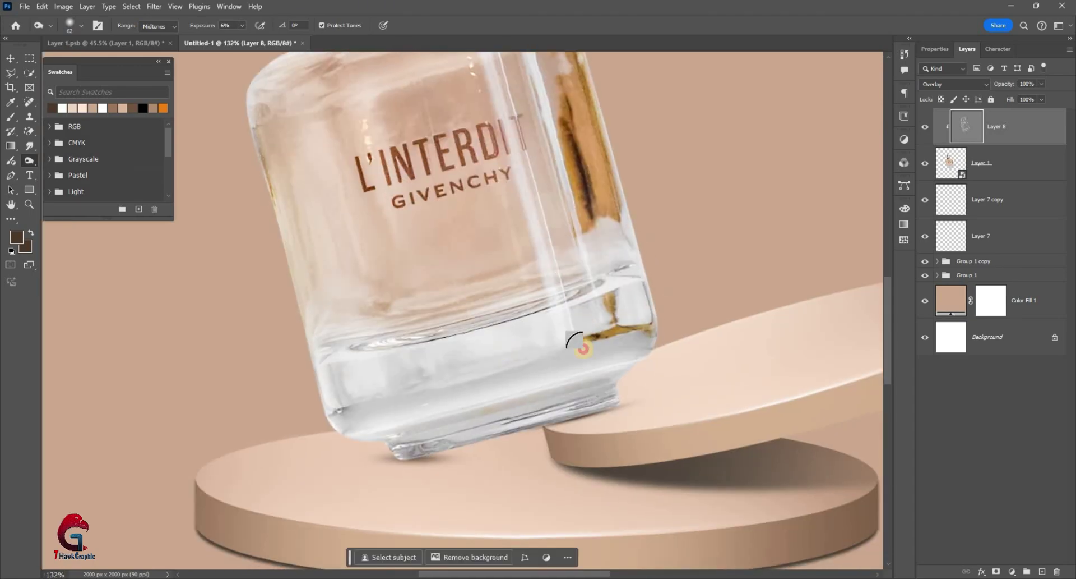
pyautogui.scroll(-2, 560, 359)
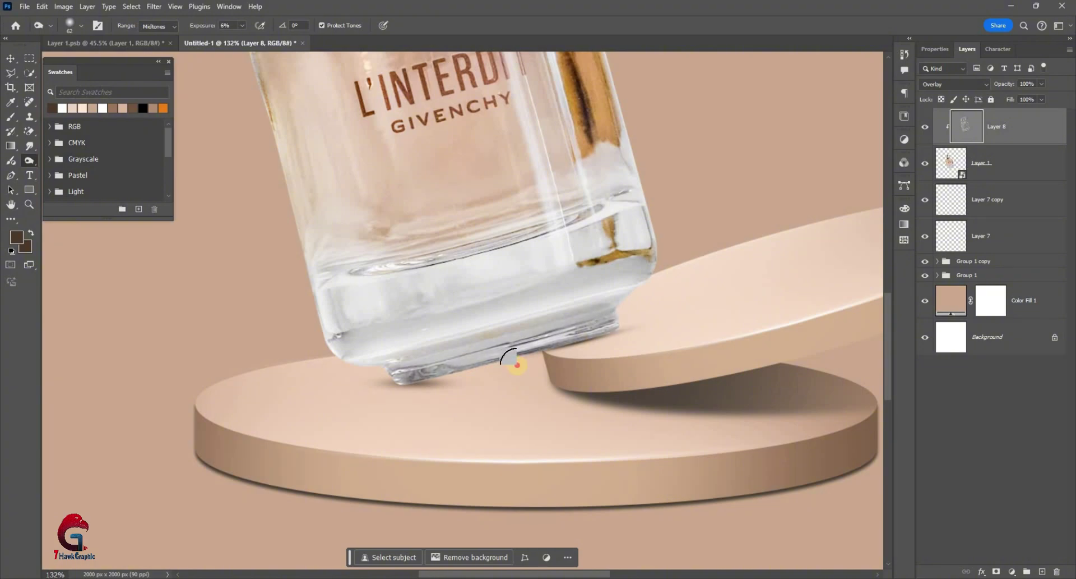
pyautogui.moveTo(580, 297); pyautogui.dragTo(667, 455)
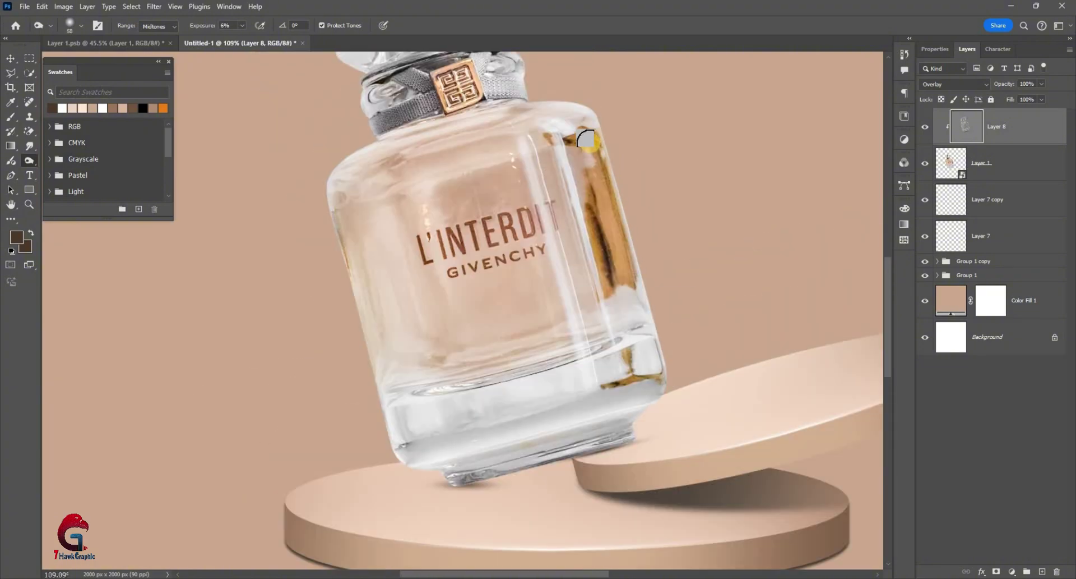
pyautogui.scroll(2, 360, 266)
pyautogui.scroll(3, 544, 273)
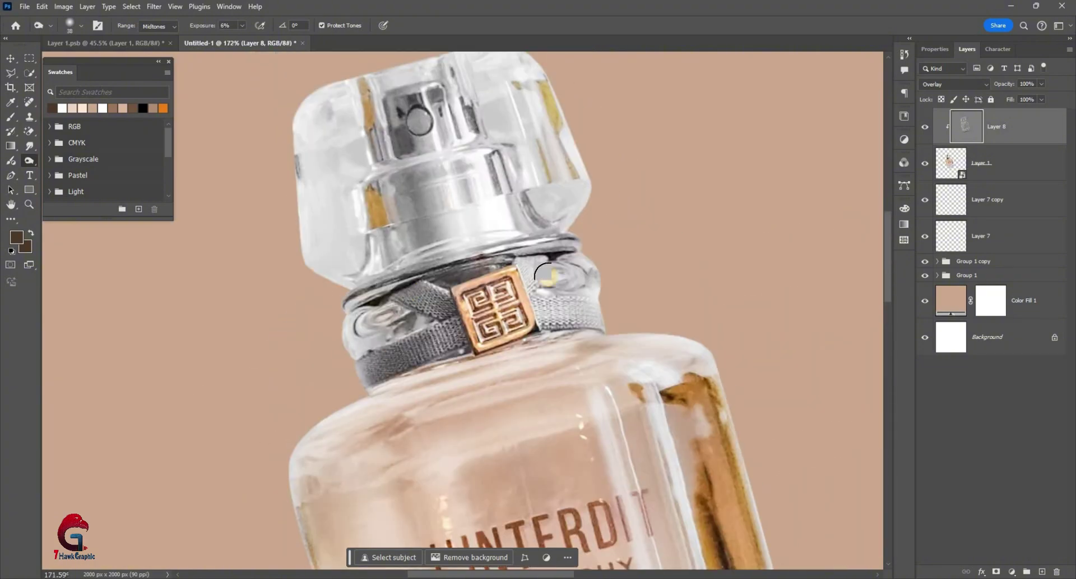
pyautogui.scroll(-5, 435, 120)
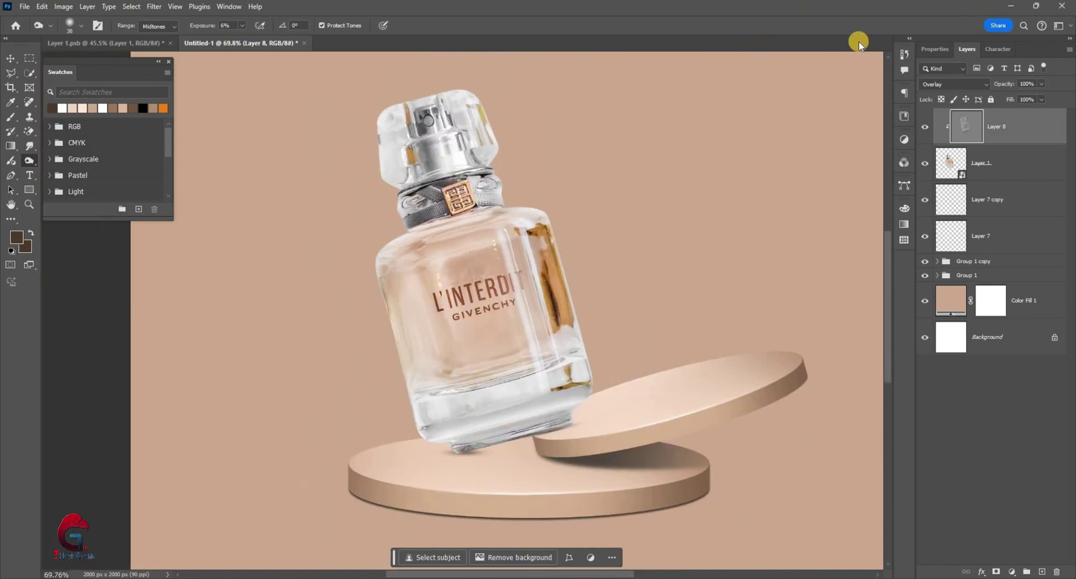
# Add Layer 9 above Color Fill 1 and set the foreground colour to e9cfbc
pyautogui.press('v')
pyautogui.scroll(-3, 253, 396)
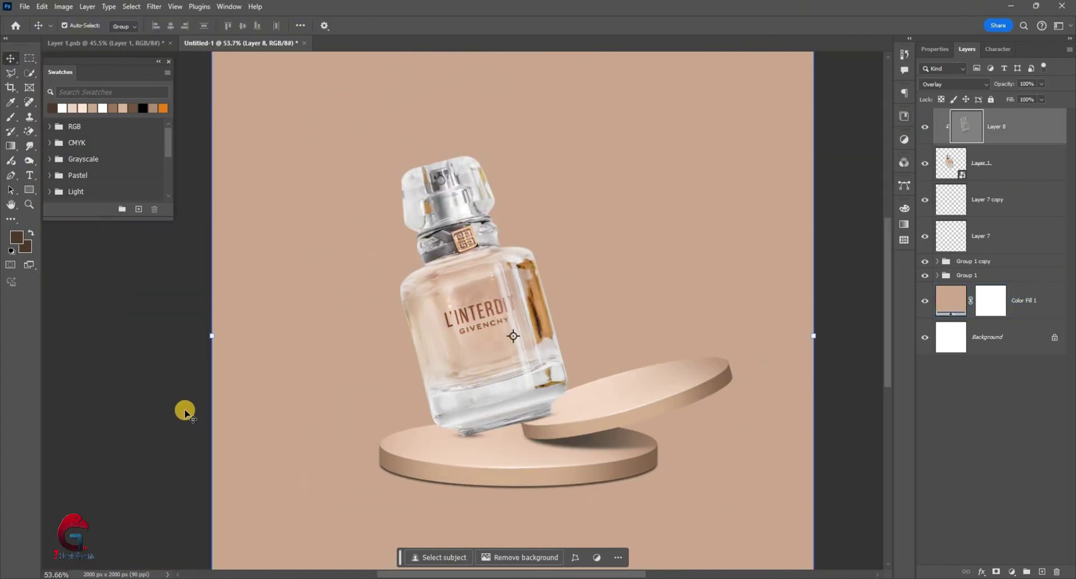
pyautogui.click(952, 301)
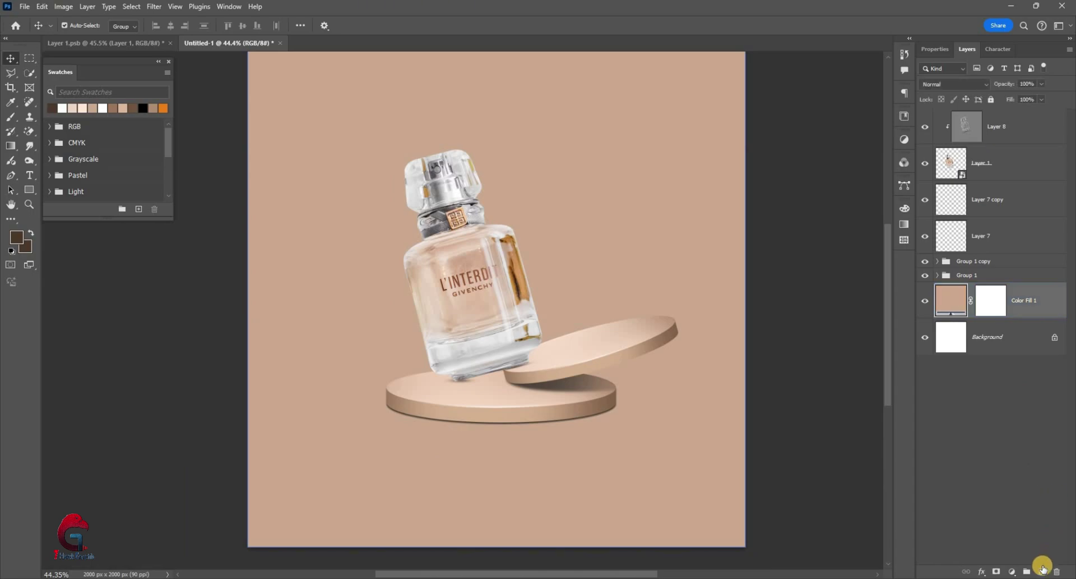
pyautogui.hotkey('ctrl', 'shift', 'alt', 'n')
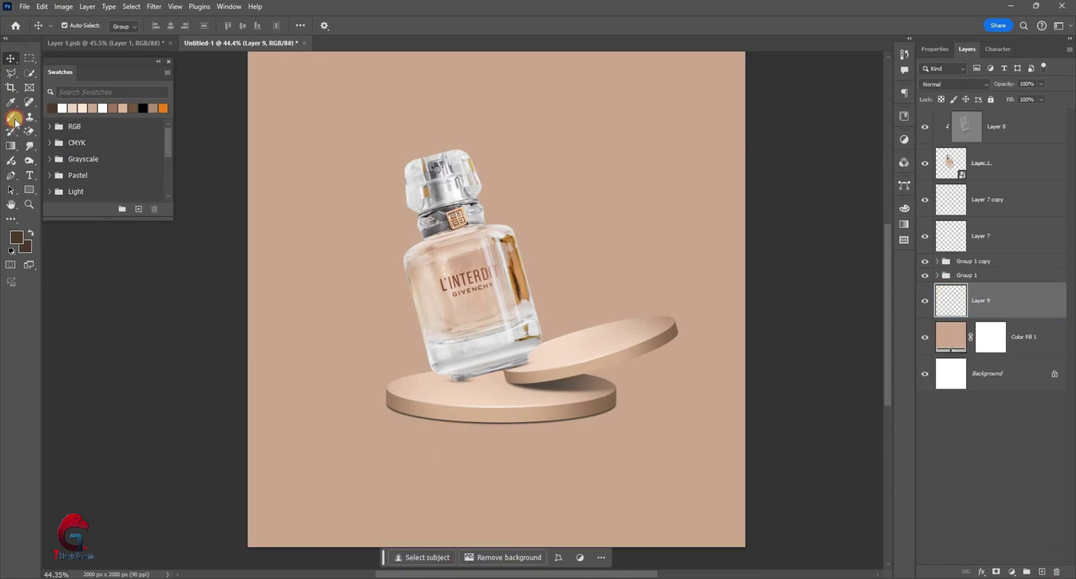
pyautogui.press('b')
pyautogui.press('i')
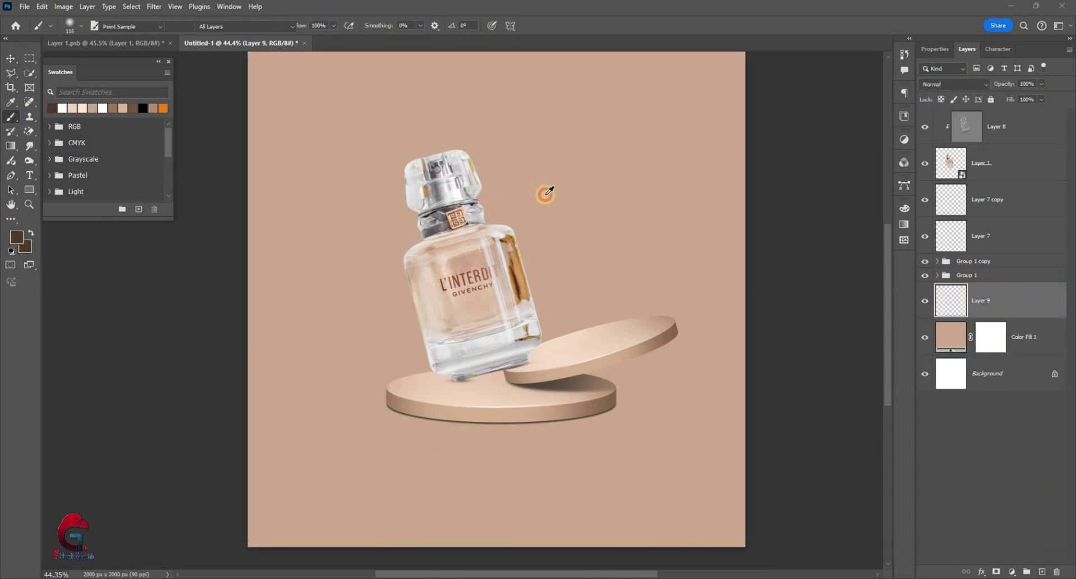
pyautogui.click(16, 236)
pyautogui.write('e9cfbc')
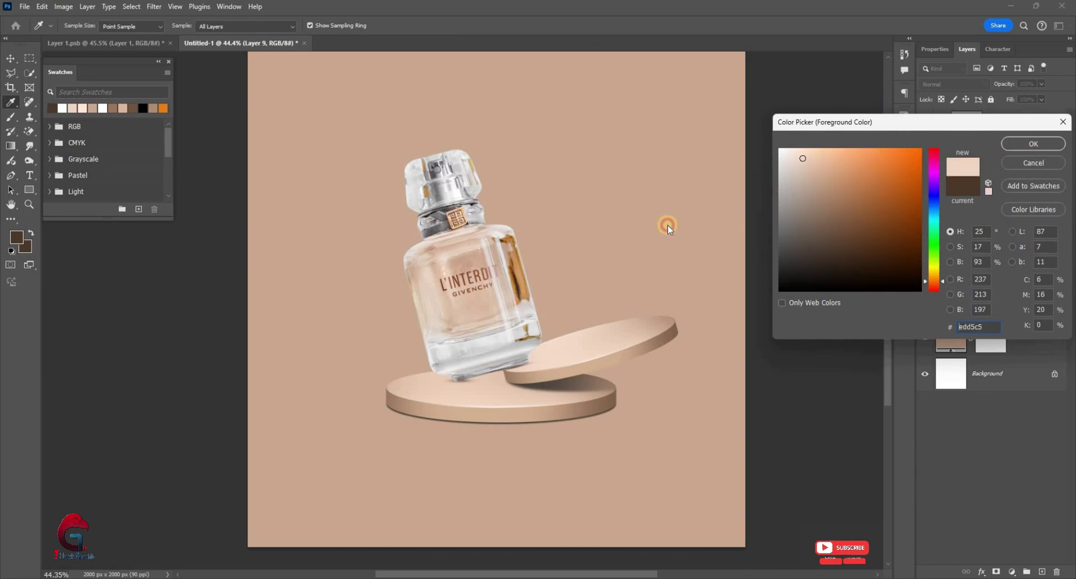
# Paint a soft 390 px light-peach glow behind the bottle, blended Screen at 78%
pyautogui.moveTo(443, 215); pyautogui.dragTo(471, 214)
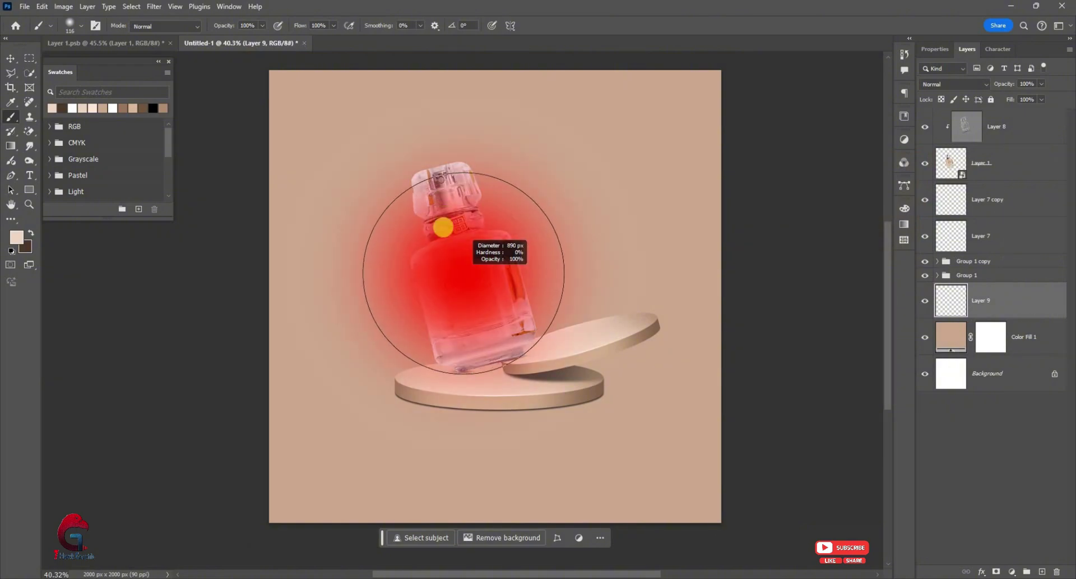
pyautogui.moveTo(461, 261)
pyautogui.mouseDown()
pyautogui.moveTo(463, 279)
pyautogui.moveTo(492, 273)
pyautogui.moveTo(533, 229)
pyautogui.mouseUp()
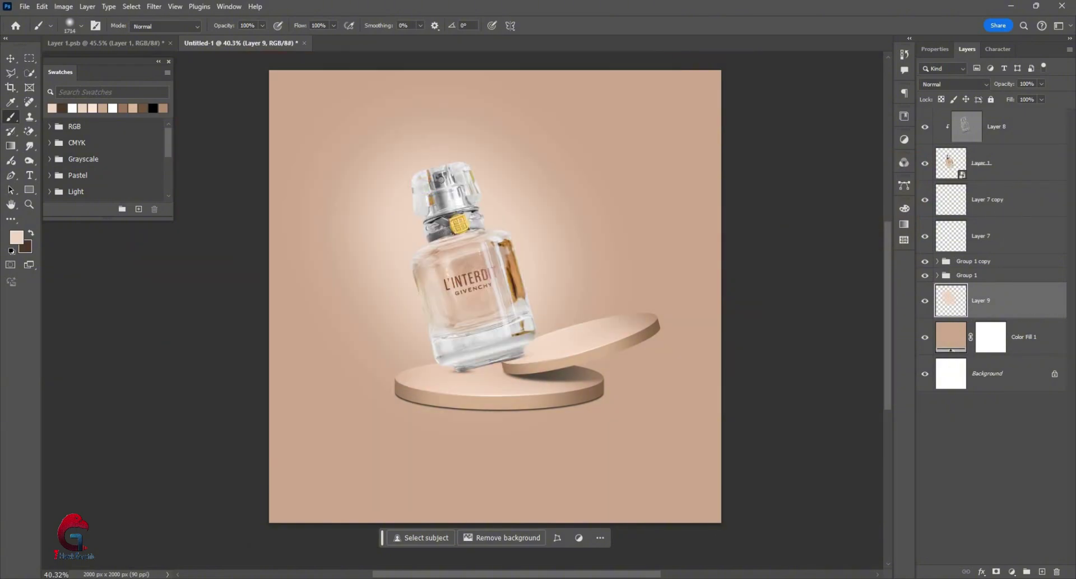
pyautogui.click(11, 59)
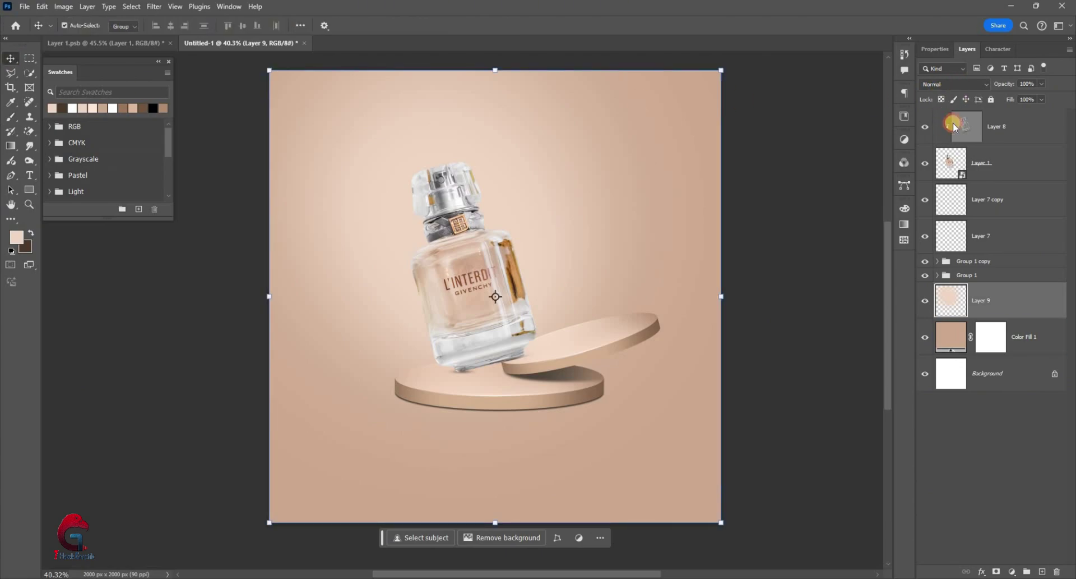
pyautogui.click(953, 84)
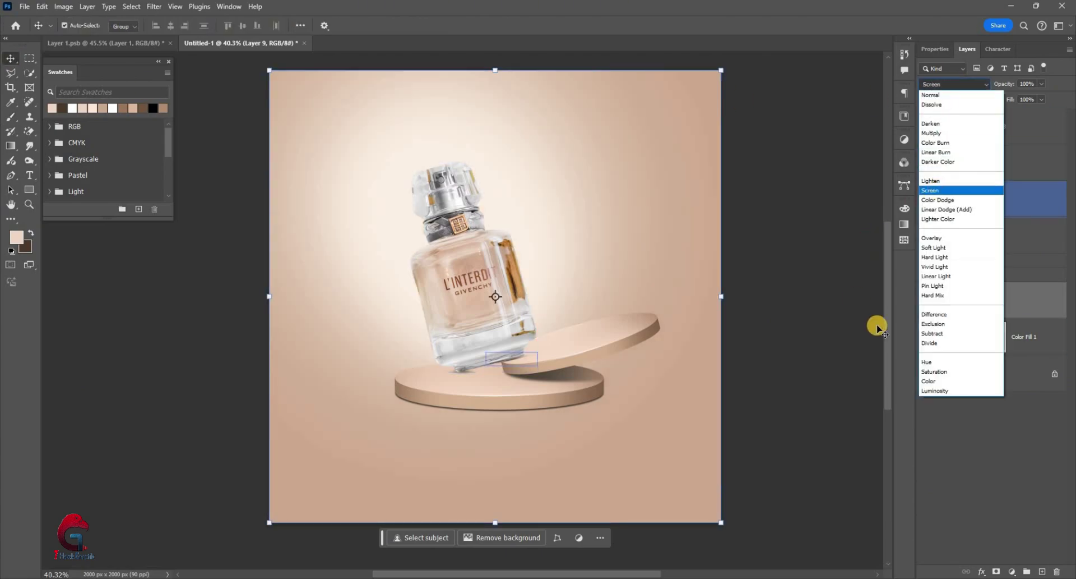
pyautogui.click(878, 327)
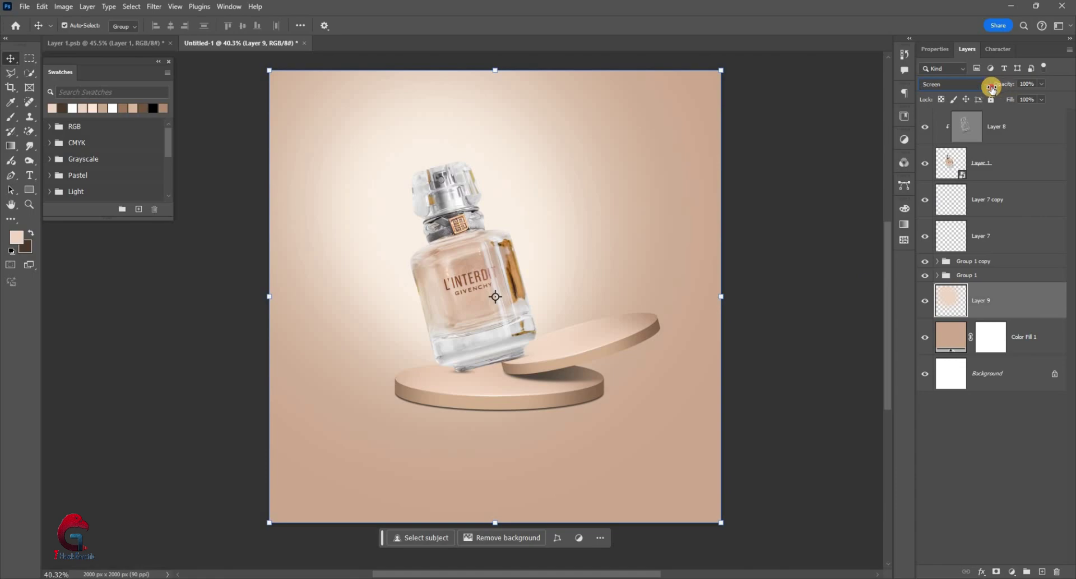
pyautogui.moveTo(999, 87); pyautogui.dragTo(999, 87)
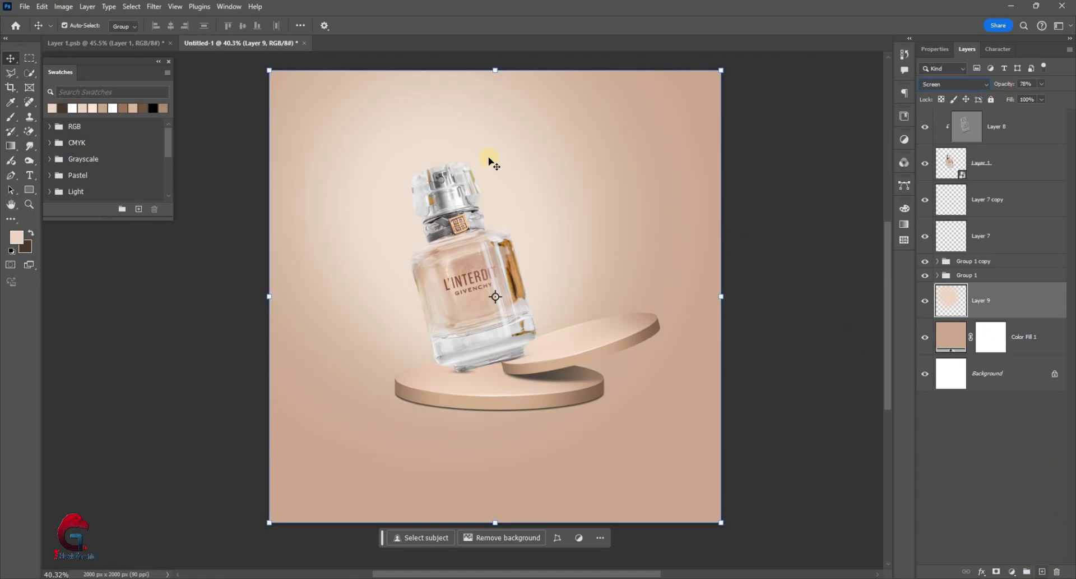
# Add a second glow Layer 10 with a 1217 px brush, set to Screen
pyautogui.hotkey('ctrl', 'shift', 'alt', 'n')
pyautogui.press('b')
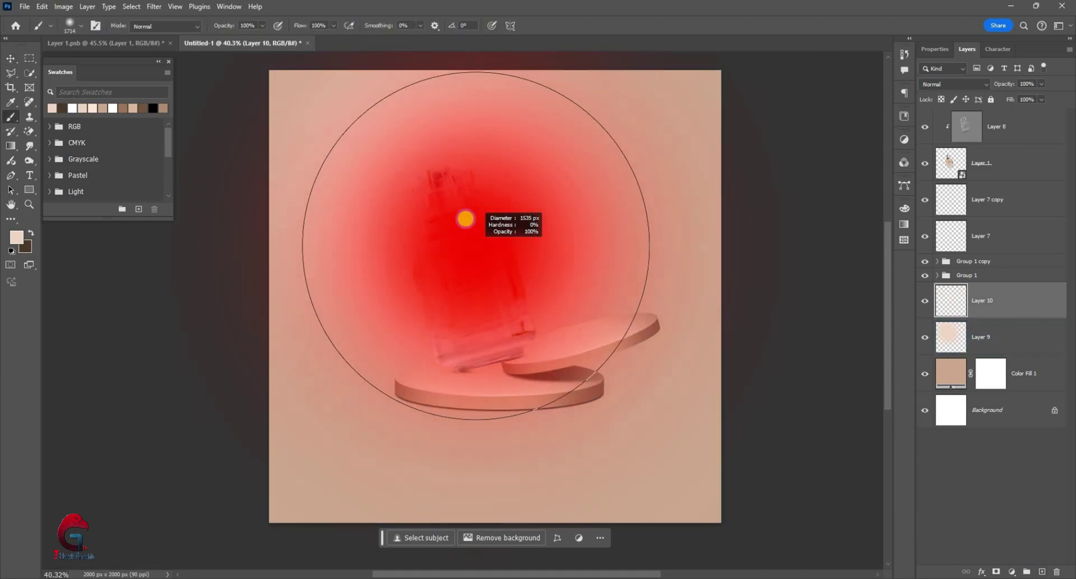
pyautogui.moveTo(466, 219); pyautogui.dragTo(429, 219)
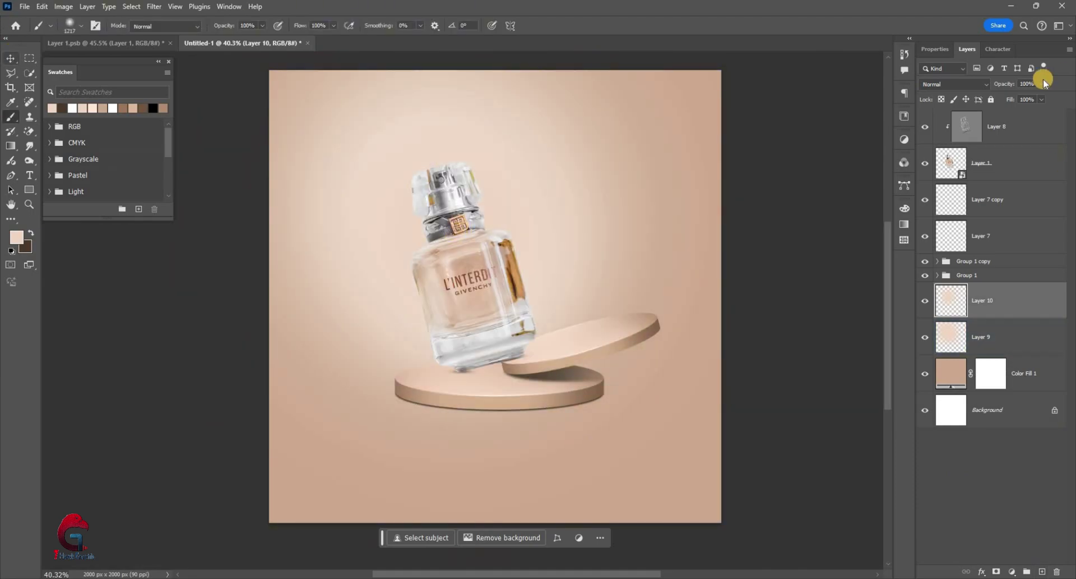
pyautogui.press('v')
pyautogui.click(953, 83)
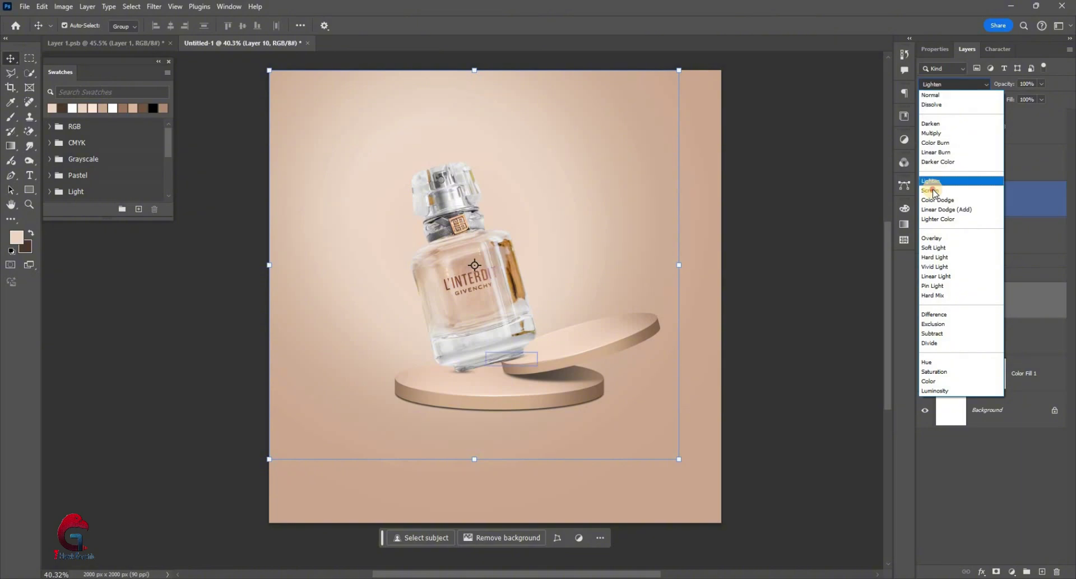
pyautogui.click(1005, 91)
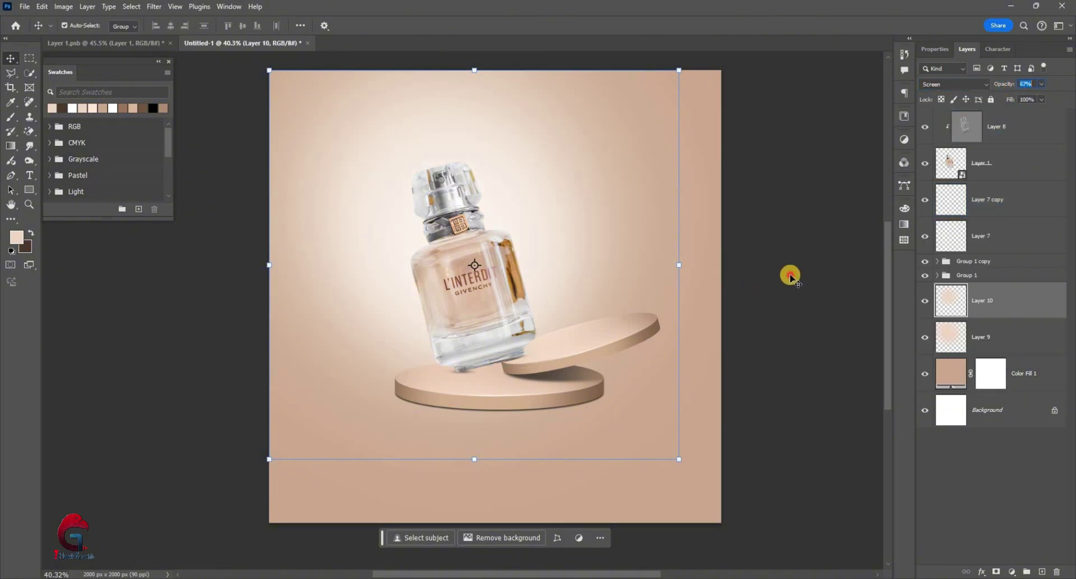
# Add a new Layer 11 clipped to the perfume bottle layer
pyautogui.click(1003, 162)
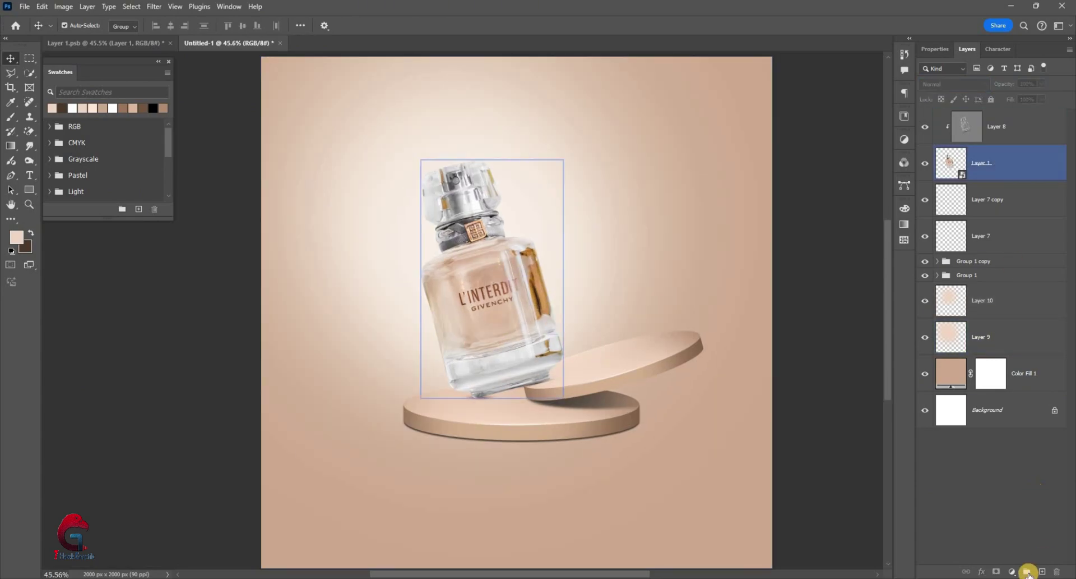
pyautogui.hotkey('ctrl', 'shift', 'alt', 'n')
pyautogui.hotkey('ctrl', 'alt', 'g')
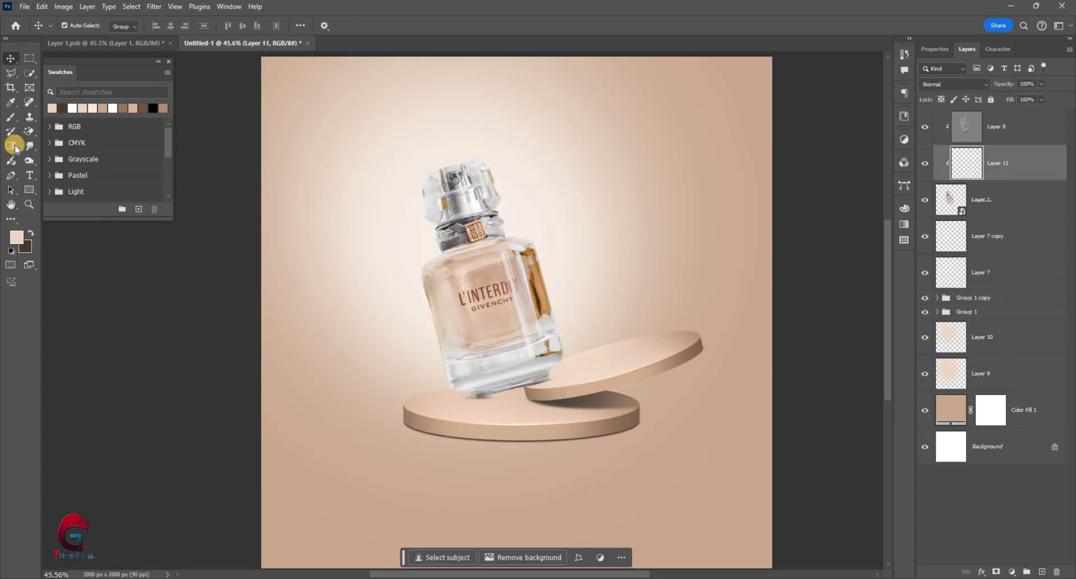
# Paint a soft white highlight near the bottle cap with the Brush
pyautogui.click(11, 117)
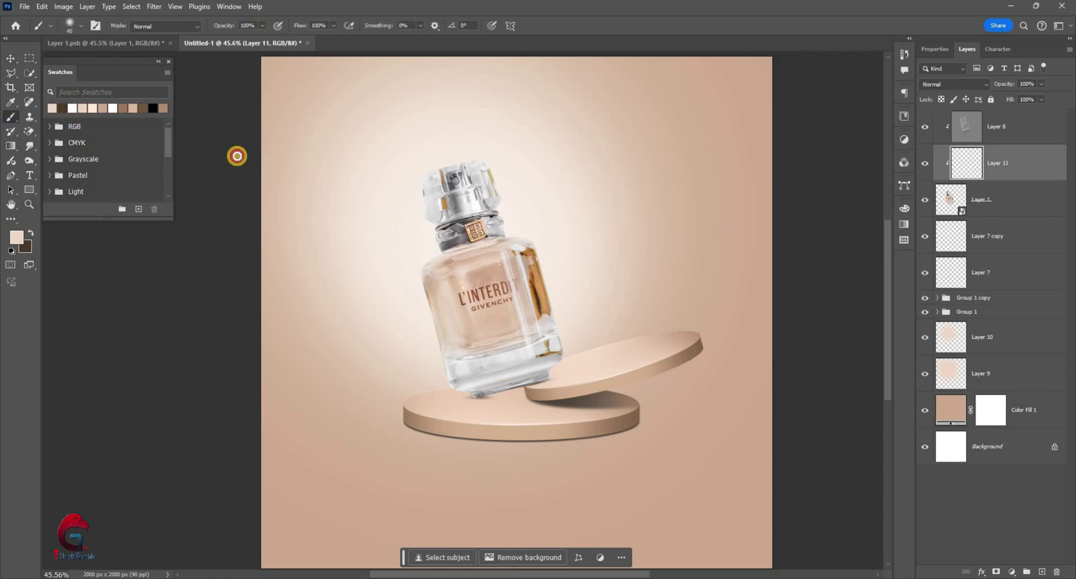
pyautogui.scroll(5, 567, 226)
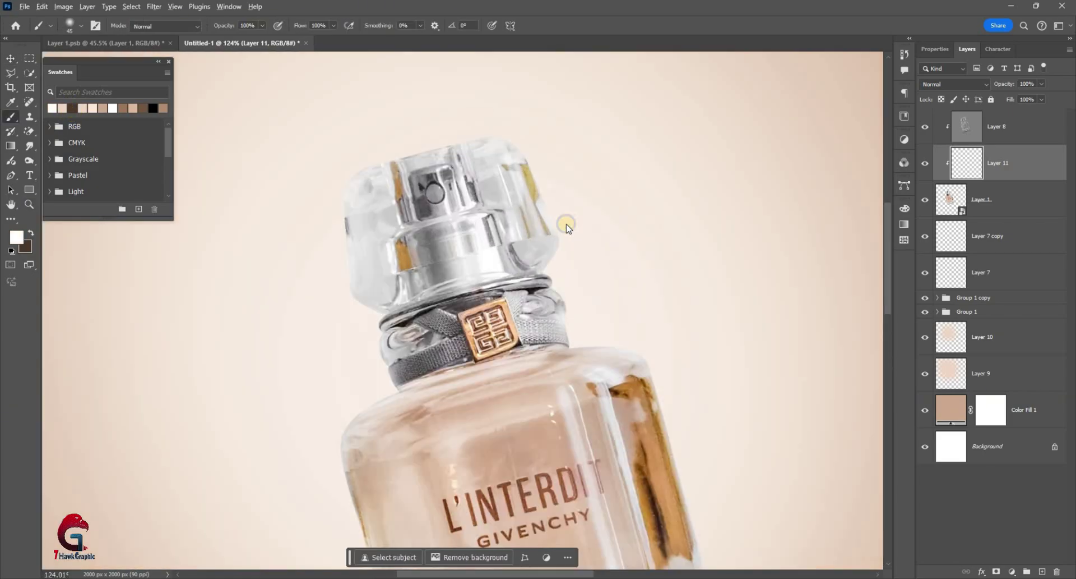
pyautogui.moveTo(567, 226); pyautogui.dragTo(557, 225)
pyautogui.scroll(2, 530, 131)
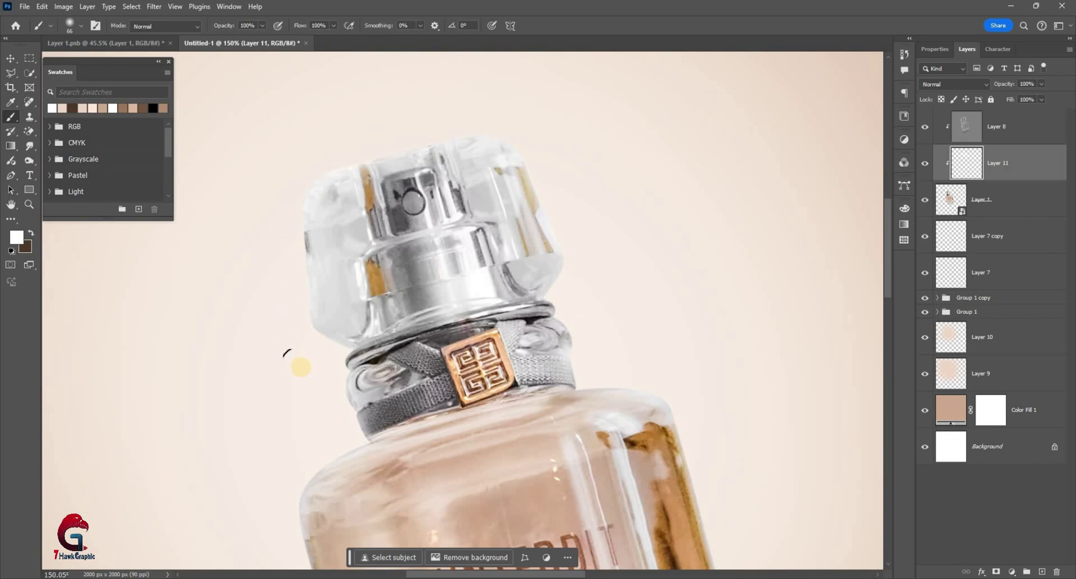
pyautogui.scroll(-3, 291, 392)
pyautogui.scroll(-5, 336, 280)
pyautogui.scroll(-4, 365, 224)
pyautogui.scroll(-4, 354, 168)
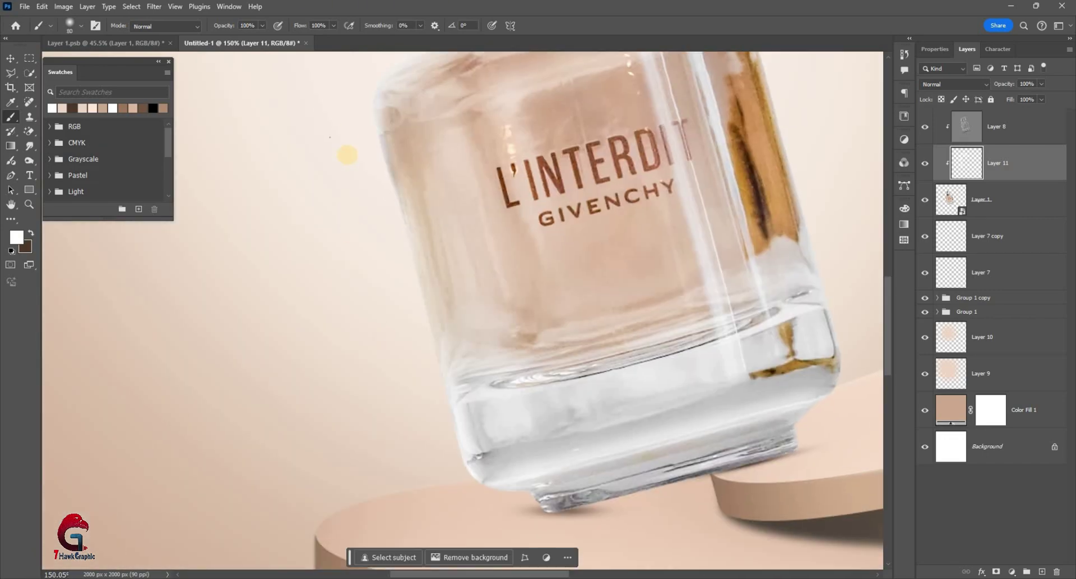
pyautogui.scroll(-3, 347, 155)
pyautogui.scroll(4, 482, 252)
pyautogui.press(']')
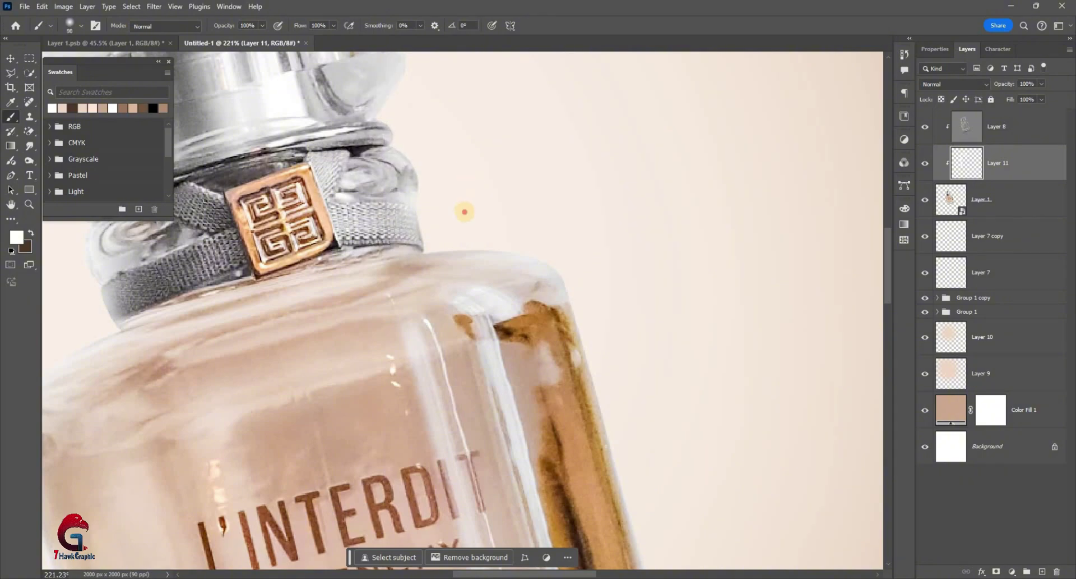
pyautogui.scroll(-4, 555, 216)
pyautogui.scroll(-3, 567, 313)
pyautogui.scroll(-2, 620, 408)
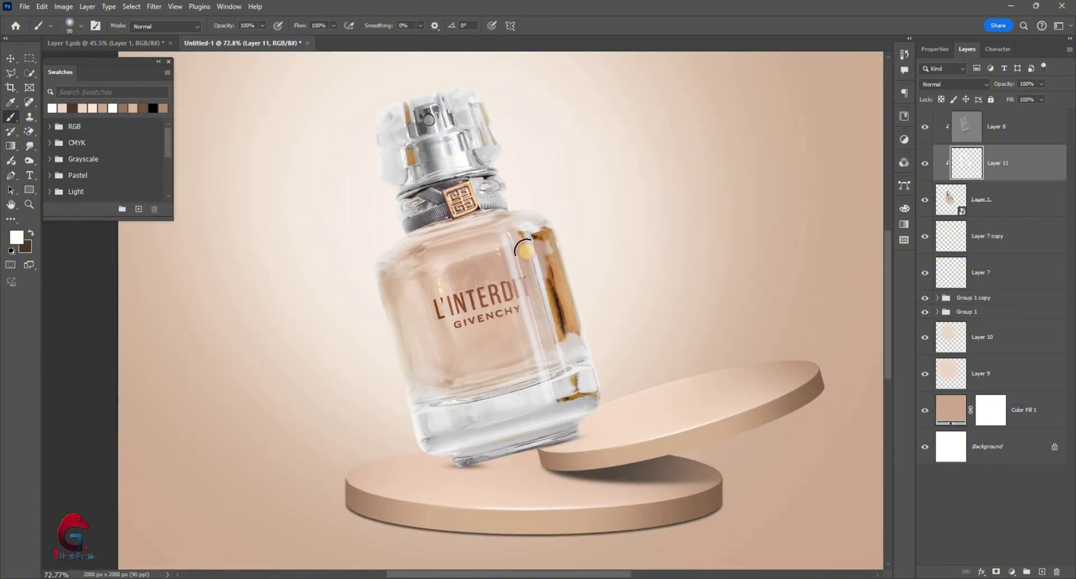
# Return to the Move tool and select Layer 8
pyautogui.click(11, 58)
pyautogui.scroll(-1, 461, 364)
pyautogui.click(462, 364)
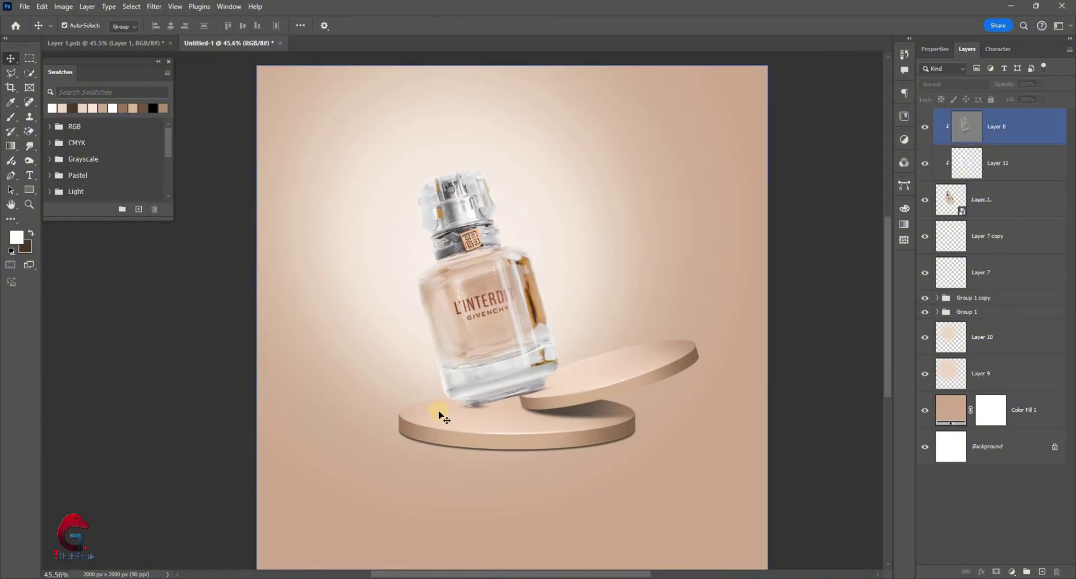
# Expand Group 1 and select Layer 3 inside it
pyautogui.click(473, 240)
pyautogui.click(457, 420)
pyautogui.click(493, 425)
pyautogui.click(938, 311)
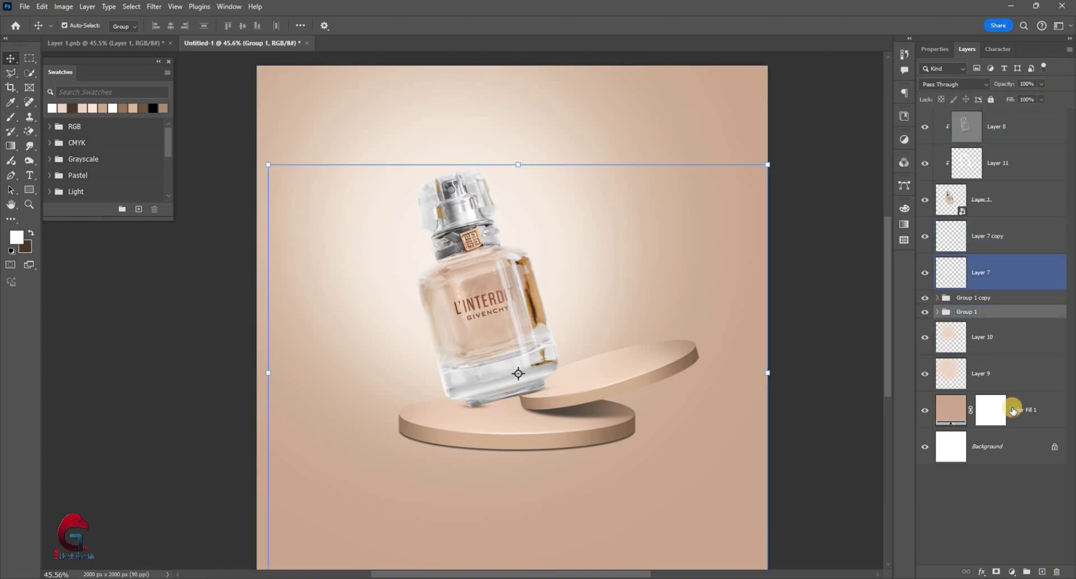
pyautogui.scroll(-2, 1010, 347)
pyautogui.click(1012, 336)
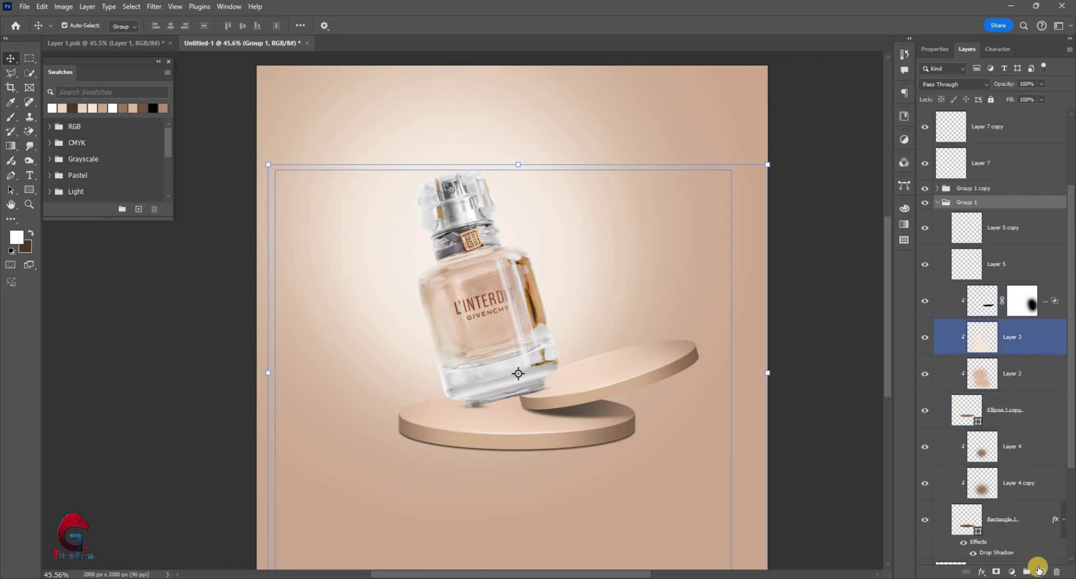
# Add a new layer above Layer 3 and paint a soft white glow with a ~717 px brush
pyautogui.hotkey('ctrl', 'shift', 'alt', 'n')
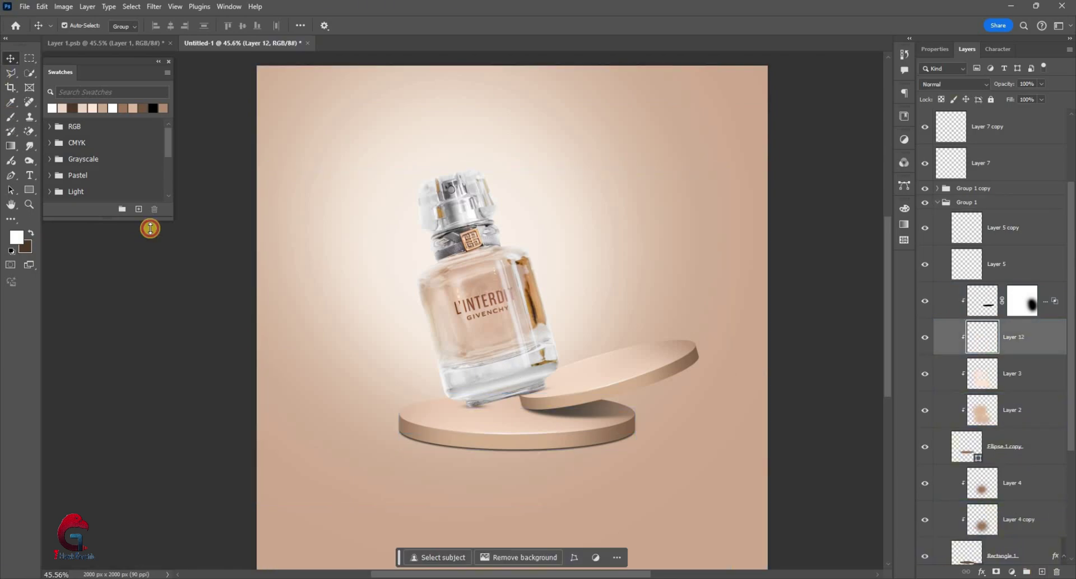
pyautogui.press('b')
pyautogui.moveTo(443, 348); pyautogui.dragTo(454, 338)
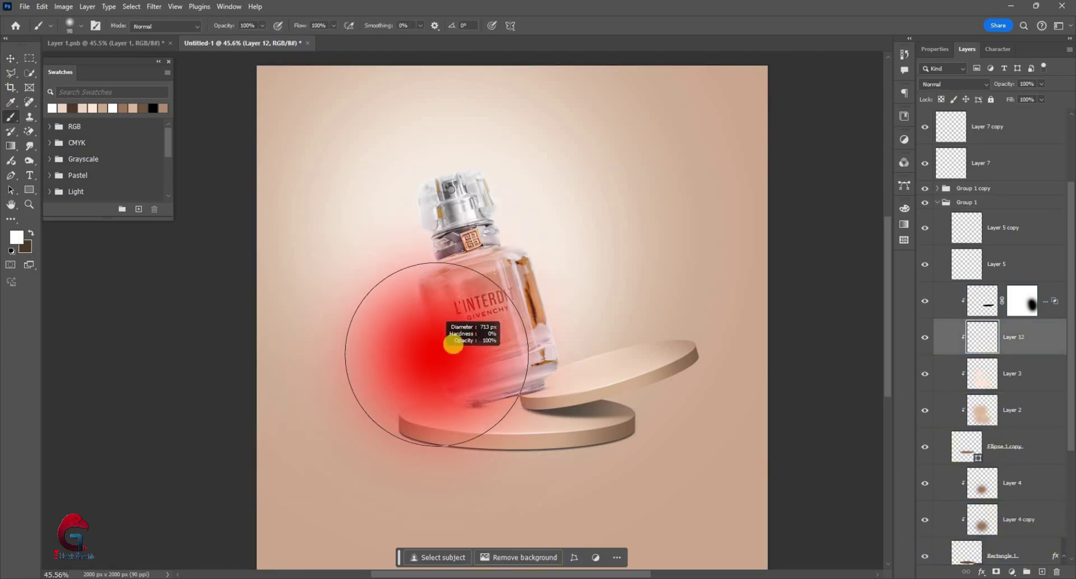
pyautogui.click(480, 325)
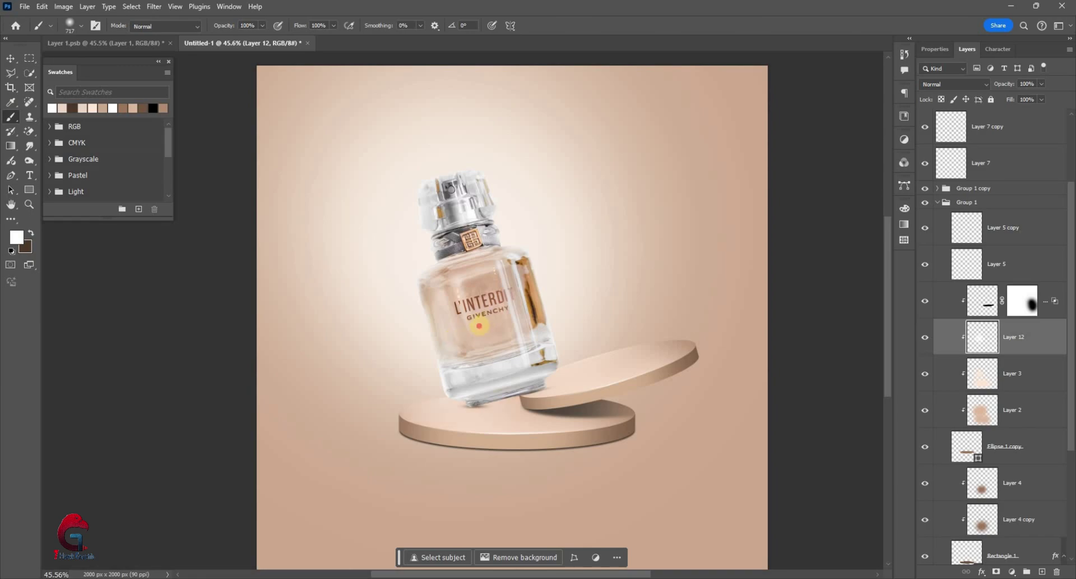
# In Group 1 copy, add a new layer above Layer 6 and set a ~941 px brush
pyautogui.press('v')
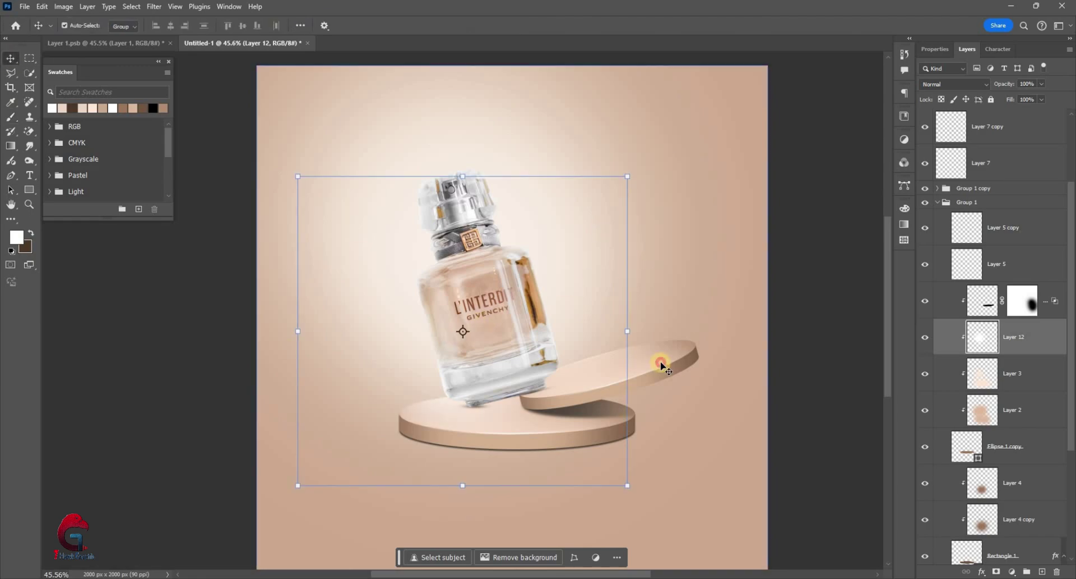
pyautogui.click(942, 188)
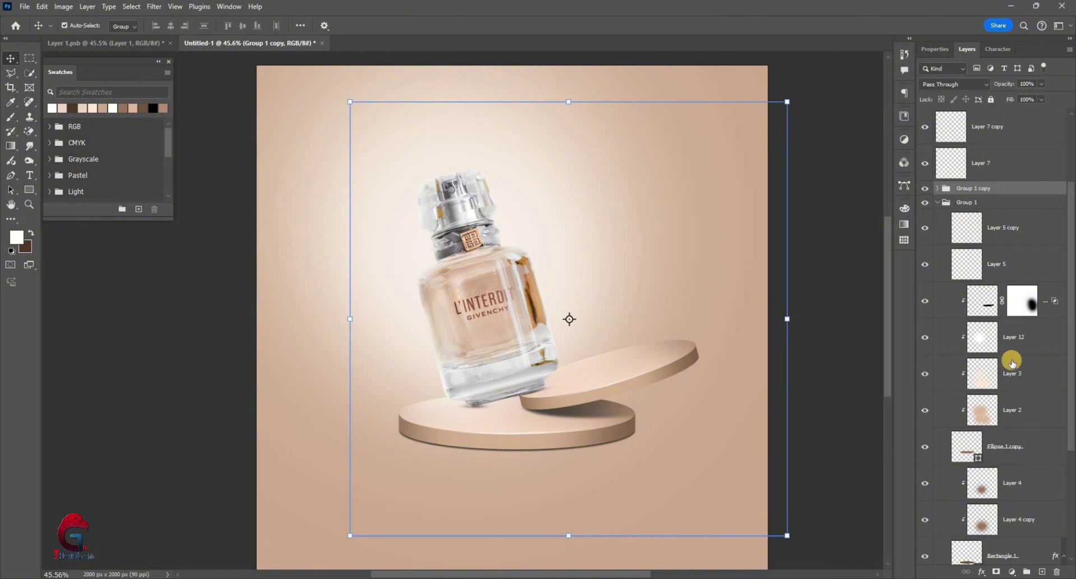
pyautogui.click(1016, 323)
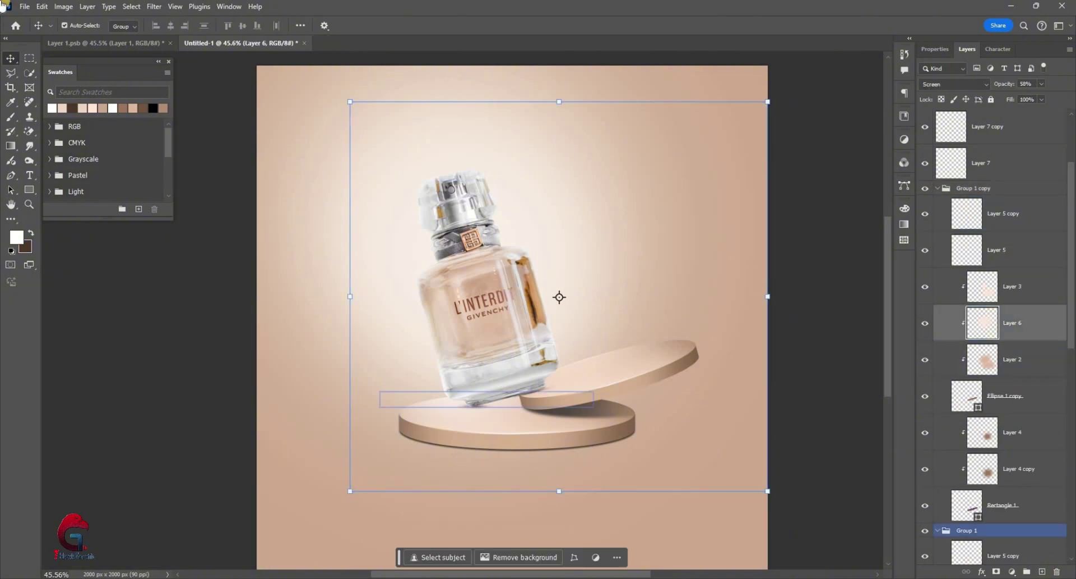
pyautogui.hotkey('ctrl', 'shift', 'alt', 'n')
pyautogui.click(11, 116)
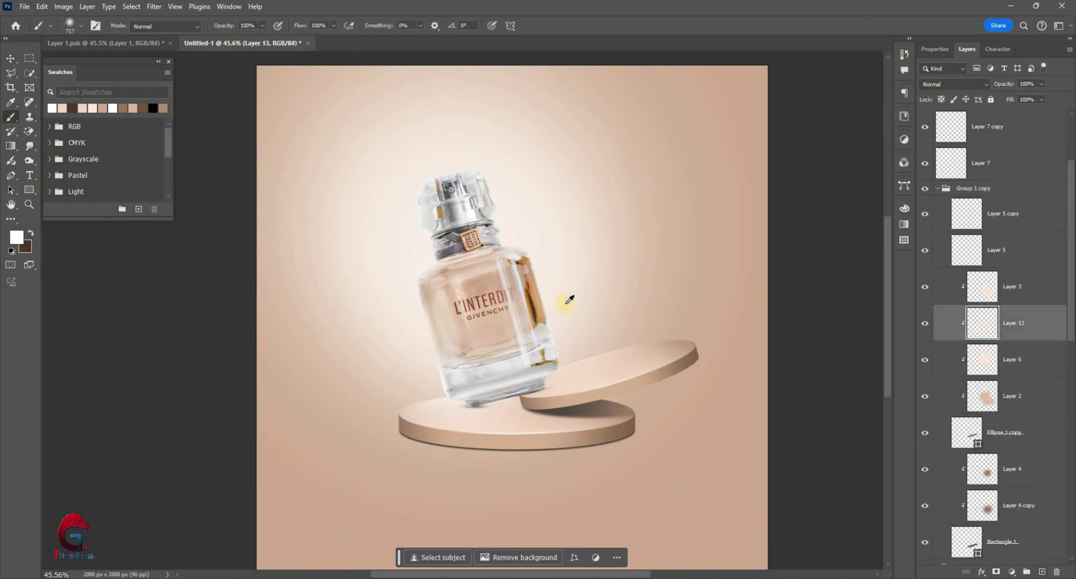
pyautogui.moveTo(516, 308)
pyautogui.mouseDown()
pyautogui.moveTo(537, 303)
pyautogui.moveTo(536, 272)
pyautogui.mouseUp()
pyautogui.keyDown('alt'); pyautogui.scroll(2, 537, 287); pyautogui.keyUp('alt')
pyautogui.keyDown('alt'); pyautogui.scroll(-2, 536, 271); pyautogui.keyUp('alt')
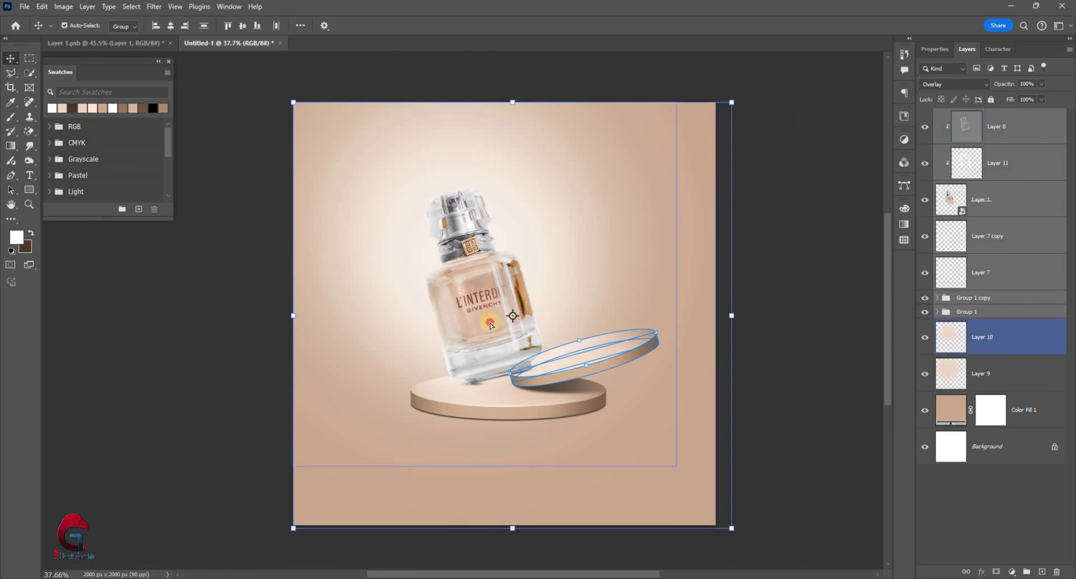
# Move the bottle-and-disc group down about 50 px and reselect Group 1
pyautogui.click(493, 336)
pyautogui.moveTo(493, 338); pyautogui.dragTo(494, 366)
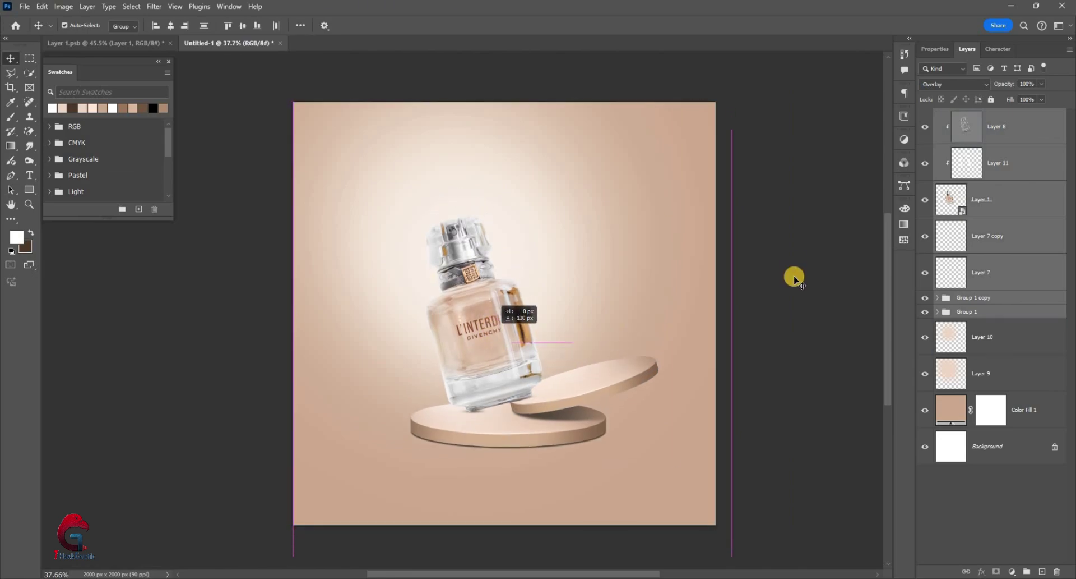
pyautogui.click(726, 475)
pyautogui.click(732, 495)
pyautogui.keyDown('alt'); pyautogui.scroll(2, 628, 230); pyautogui.keyUp('alt')
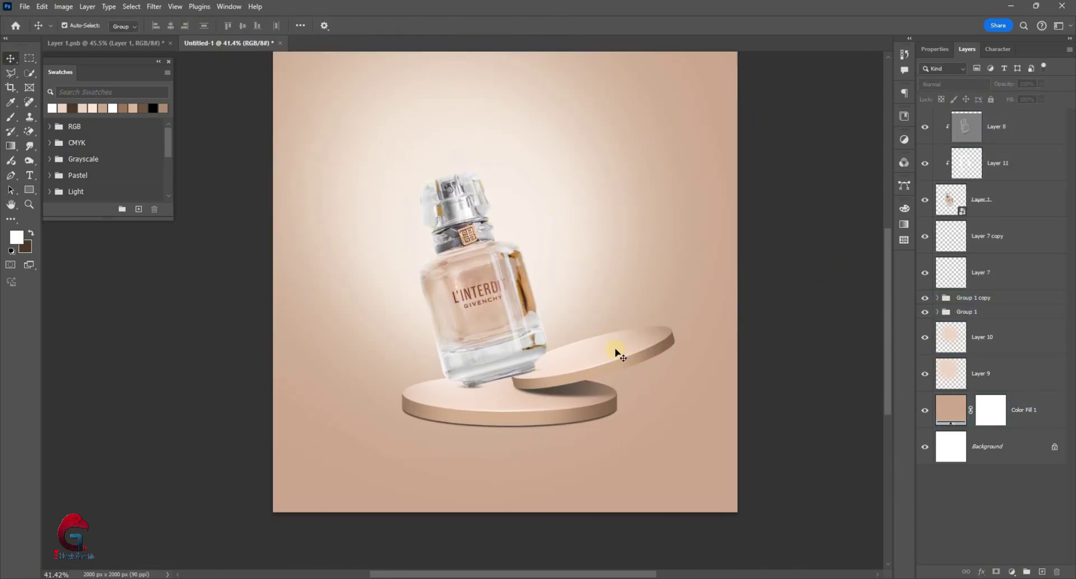
pyautogui.keyDown('alt'); pyautogui.scroll(1, 515, 384); pyautogui.keyUp('alt')
pyautogui.click(514, 384)
pyautogui.scroll(3, 508, 384)
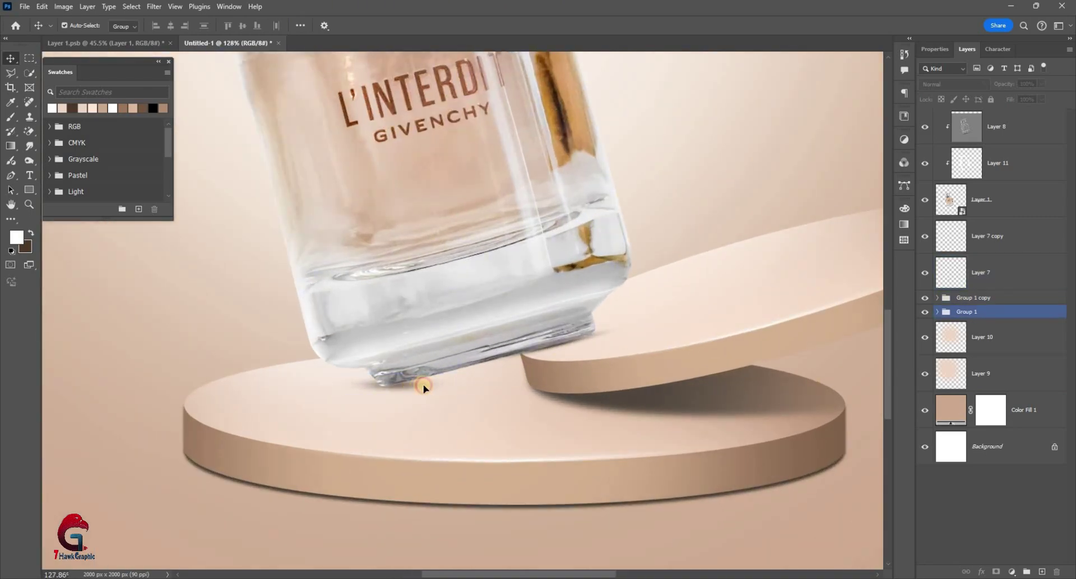
# Duplicate the bottle's contact shadow and stretch the copy wider on both sides
pyautogui.click(420, 386)
pyautogui.hotkey('ctrl', 'j')
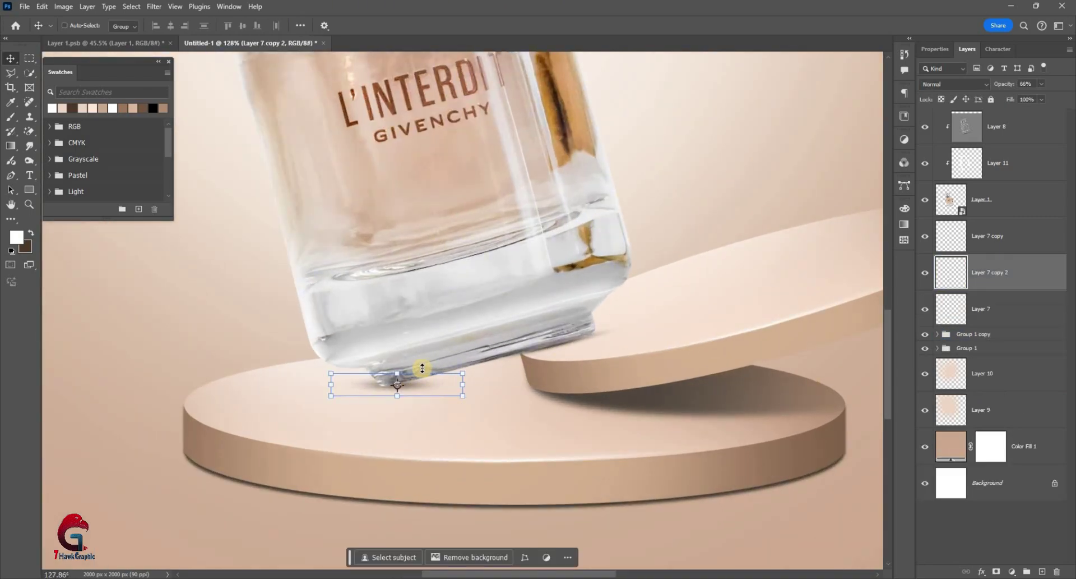
pyautogui.hotkey('ctrl', 't')
pyautogui.moveTo(462, 384); pyautogui.dragTo(640, 388)
pyautogui.moveTo(331, 384); pyautogui.dragTo(288, 384)
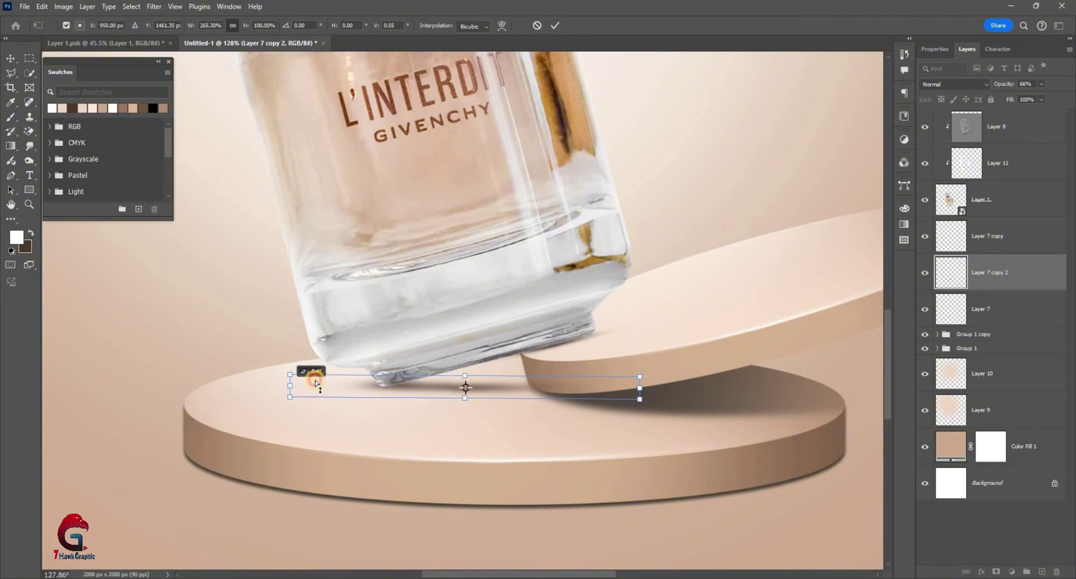
pyautogui.press('Return')
# Add a layer mask to the shadow copy, then select Layers 8 through 7
pyautogui.click(996, 571)
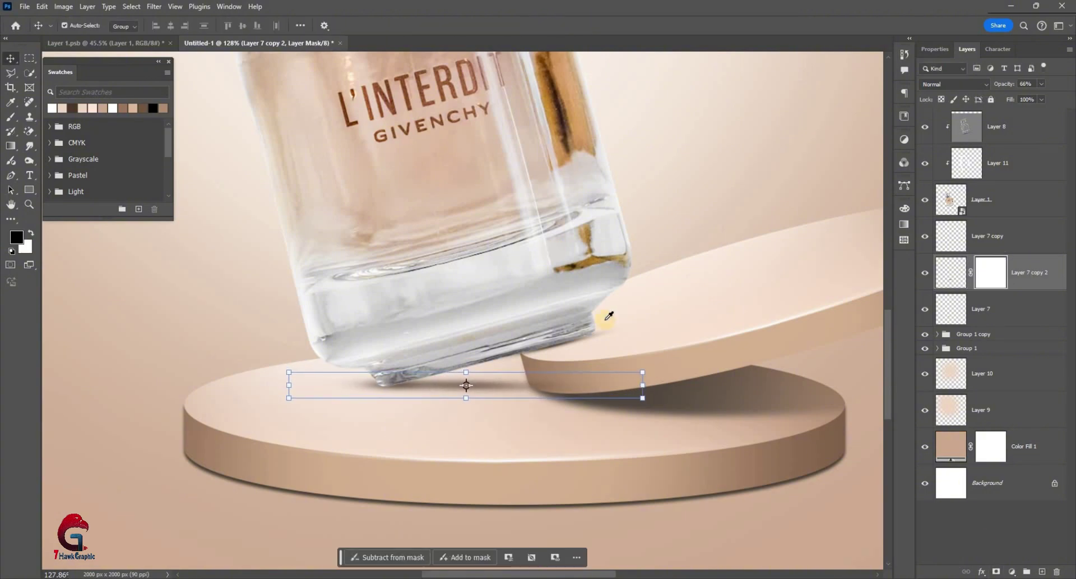
pyautogui.press('b')
pyautogui.scroll(3, 561, 372)
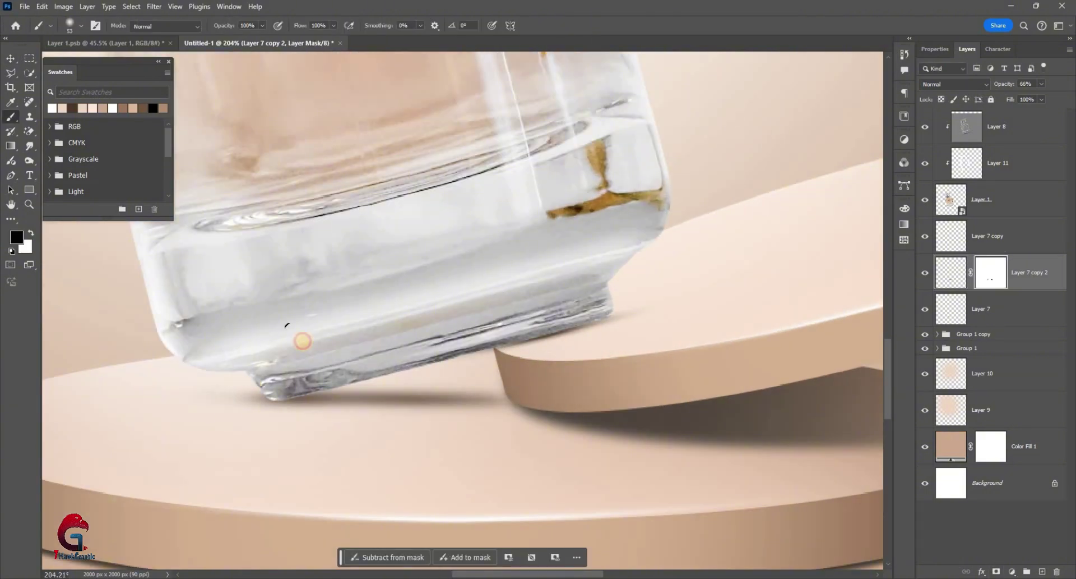
pyautogui.hotkey('ctrl', '0')
pyautogui.press('v')
pyautogui.scroll(-1, 591, 320)
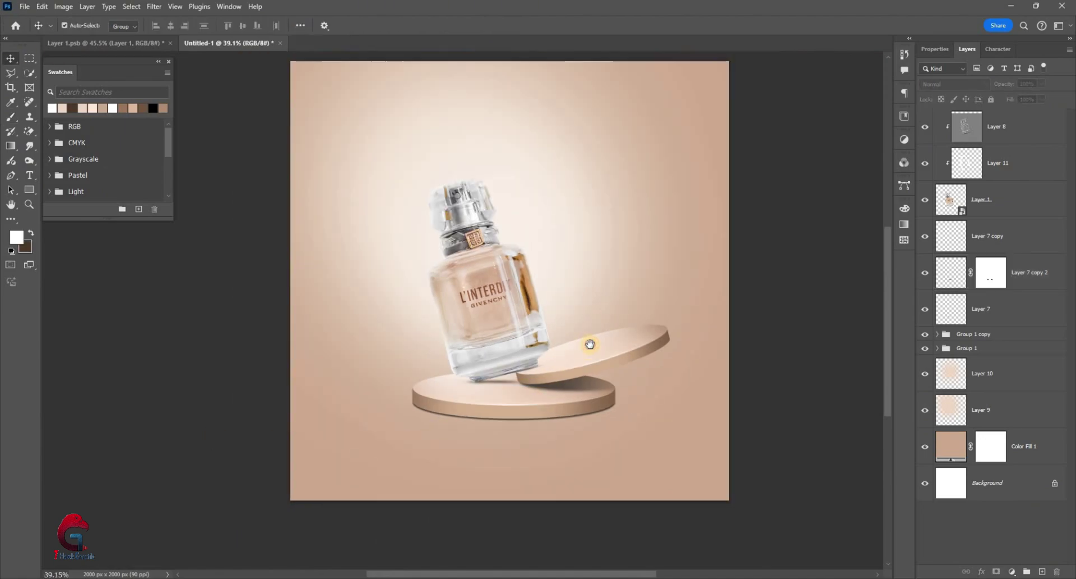
pyautogui.click(777, 170)
pyautogui.keyDown('shift'); pyautogui.click(1004, 302); pyautogui.keyUp('shift')
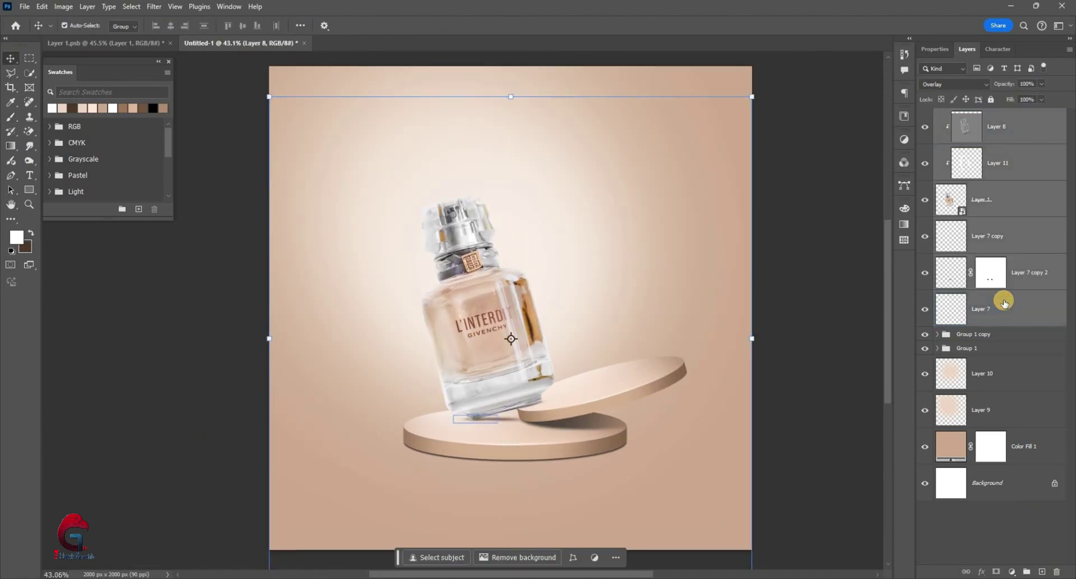
# Group the bottle layers into Group 2 and import the Layer 1.psb bottle as smart object Layer 14
pyautogui.hotkey('ctrl', 'g')
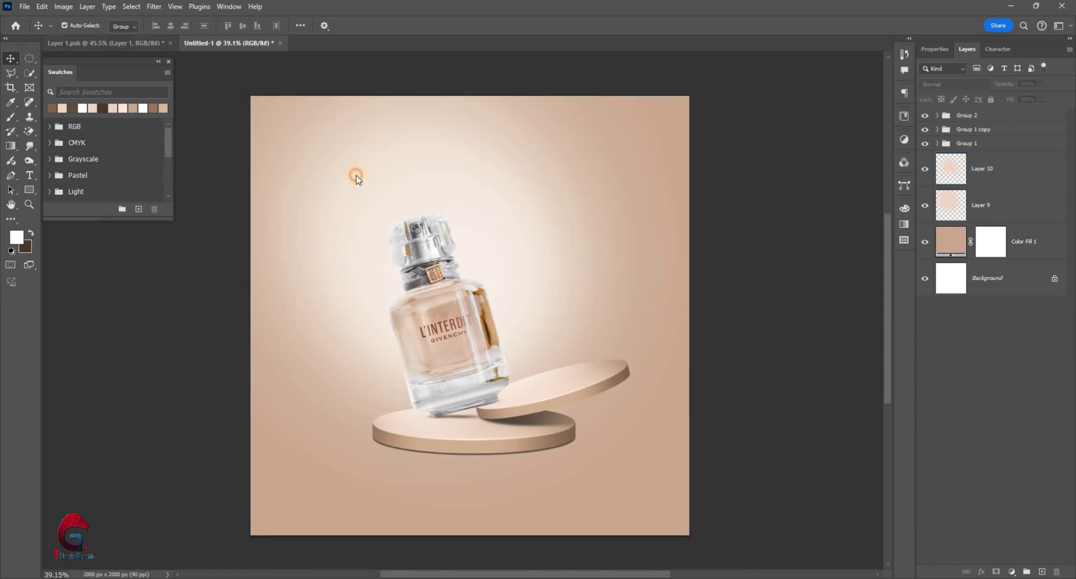
pyautogui.moveTo(356, 173); pyautogui.dragTo(257, 46)
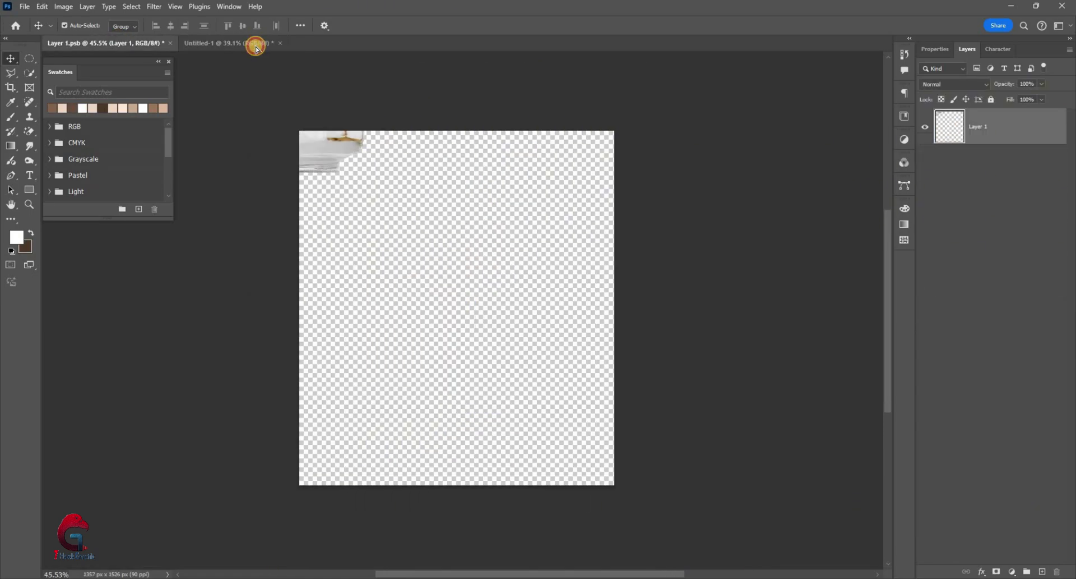
pyautogui.moveTo(368, 418); pyautogui.dragTo(365, 413)
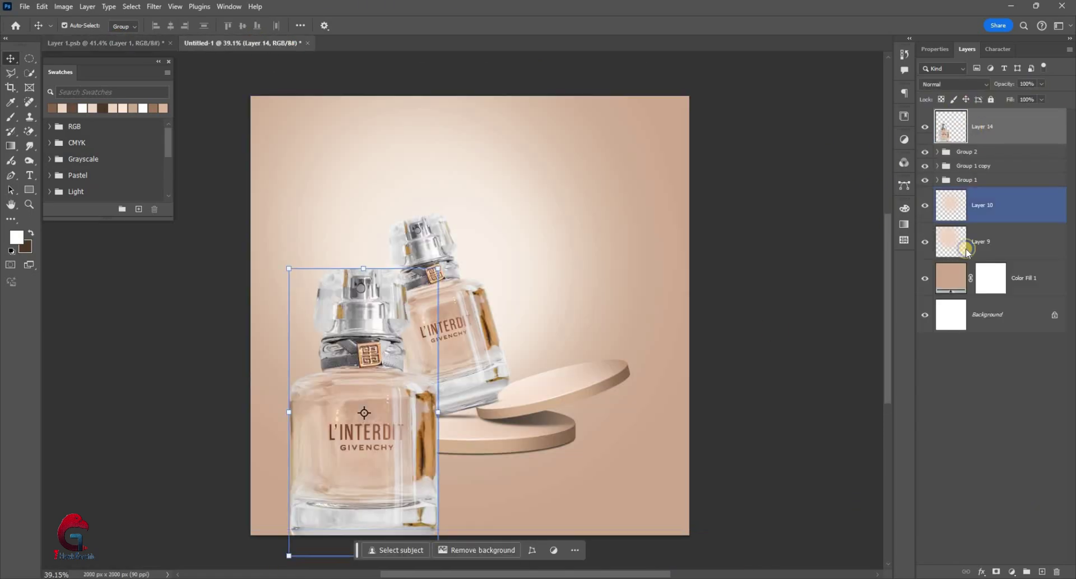
pyautogui.rightClick(983, 359)
pyautogui.click(986, 360)
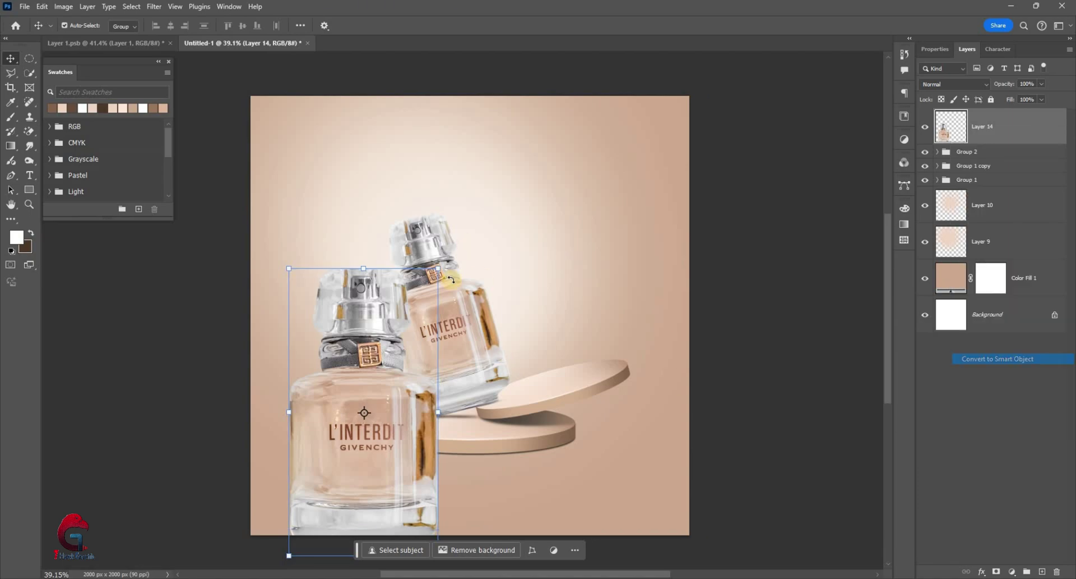
# Rotate the new bottle to about 17° and place it cropped at the lower-right edge
pyautogui.scroll(-1, 469, 245)
pyautogui.moveTo(476, 241); pyautogui.dragTo(415, 225)
pyautogui.moveTo(561, 280); pyautogui.dragTo(674, 439)
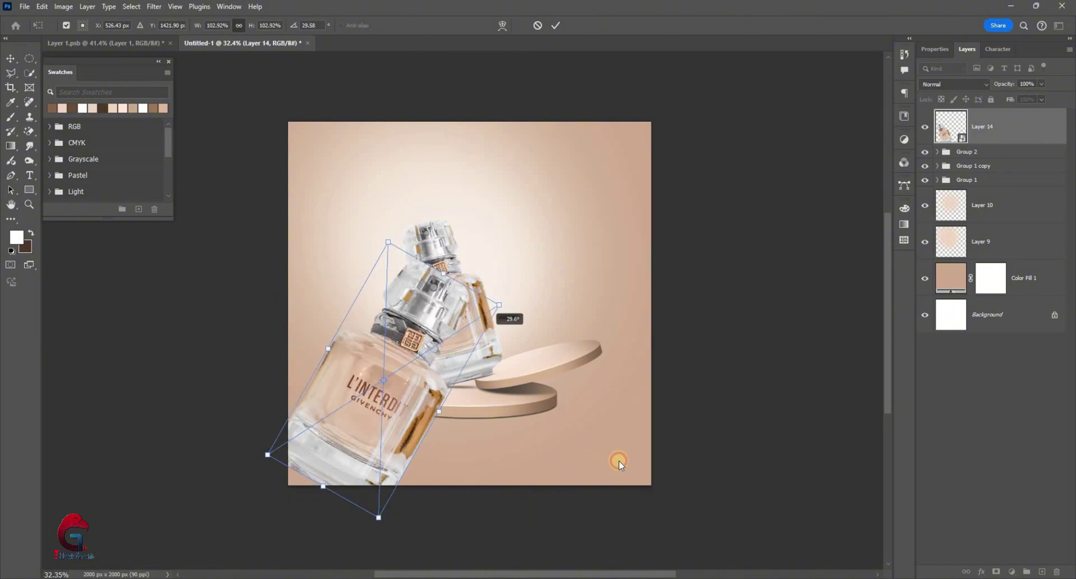
pyautogui.moveTo(437, 387); pyautogui.dragTo(712, 443)
pyautogui.moveTo(667, 292); pyautogui.dragTo(628, 243)
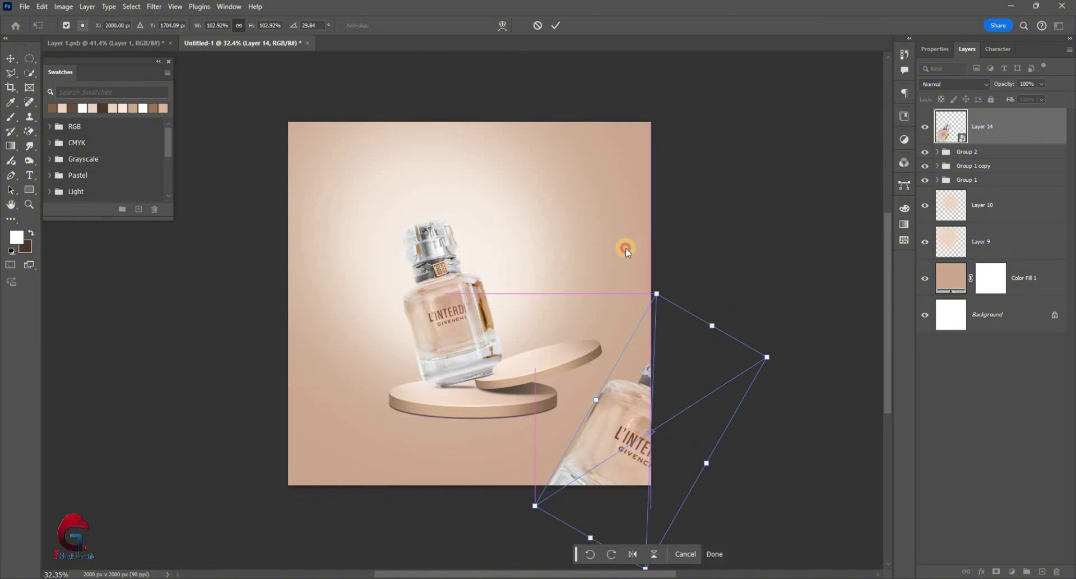
pyautogui.moveTo(638, 447); pyautogui.dragTo(675, 423)
pyautogui.click(556, 25)
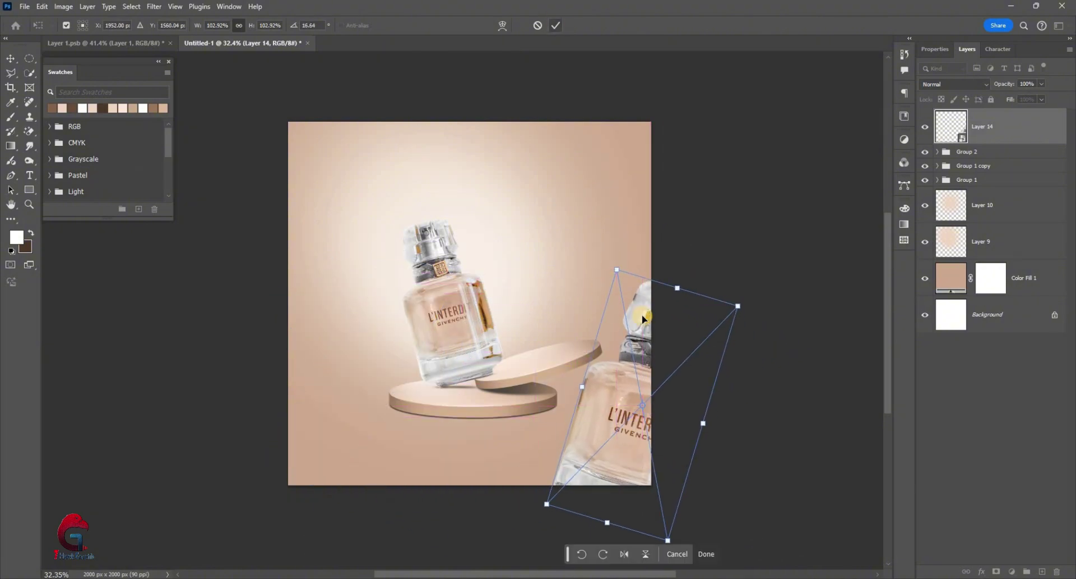
pyautogui.scroll(1, 643, 317)
pyautogui.scroll(1, 631, 306)
pyautogui.scroll(-1, 631, 306)
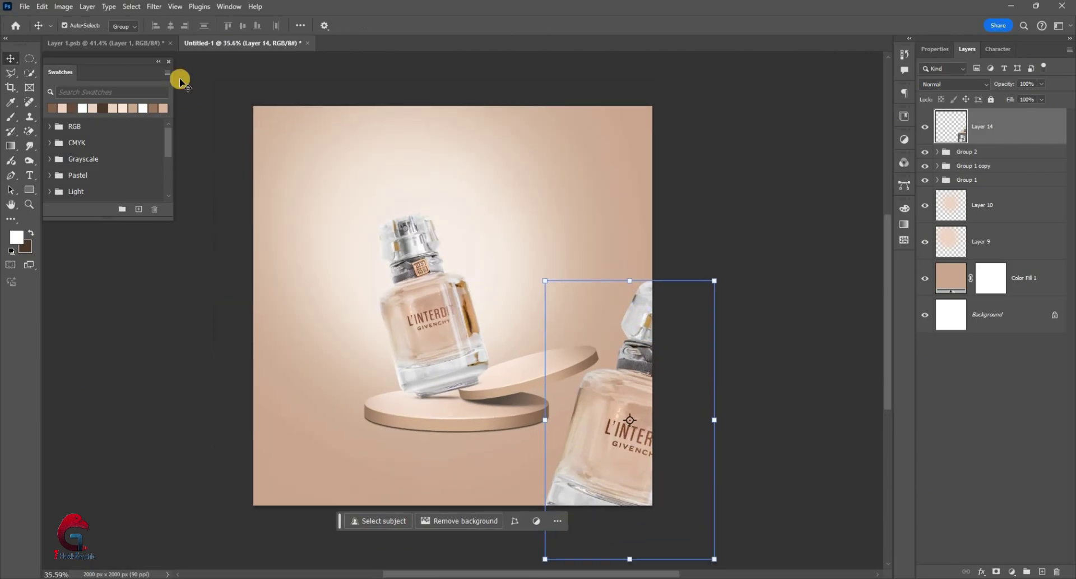
# Apply a 40 px Motion Blur to the foreground bottle
pyautogui.hotkey('alt', 't')
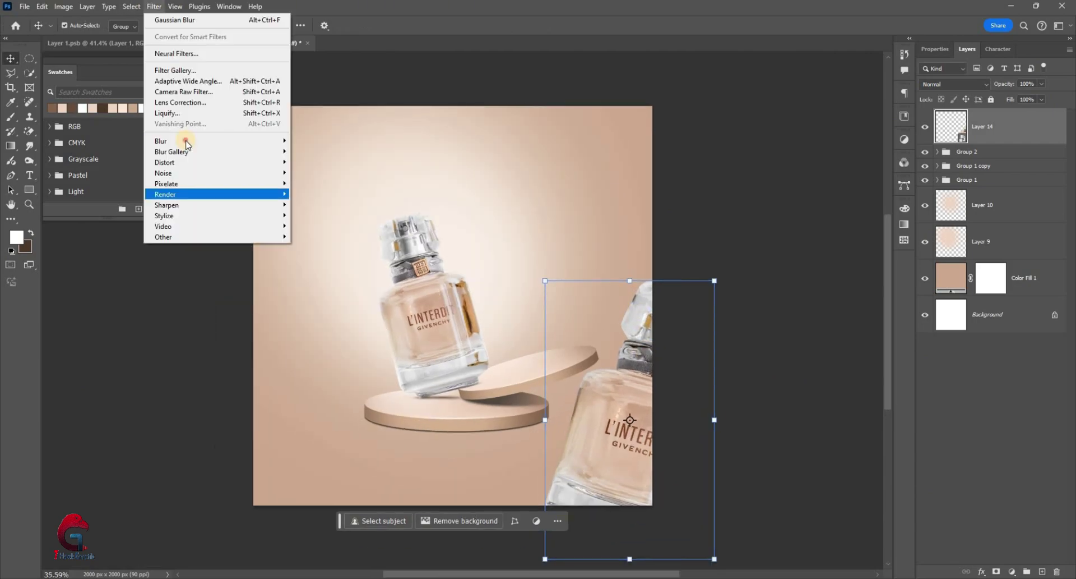
pyautogui.click(313, 205)
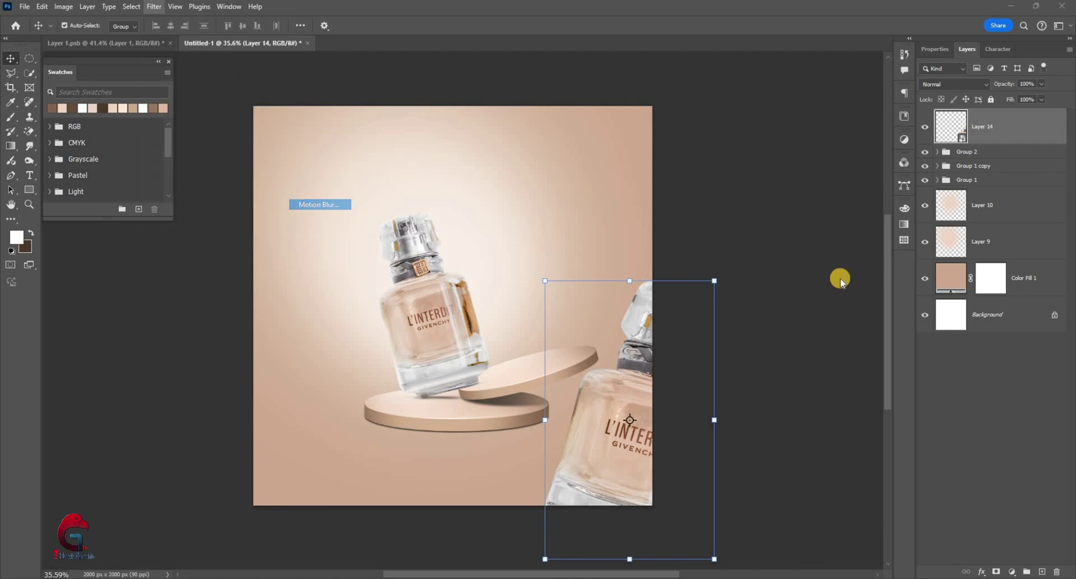
pyautogui.click(831, 293)
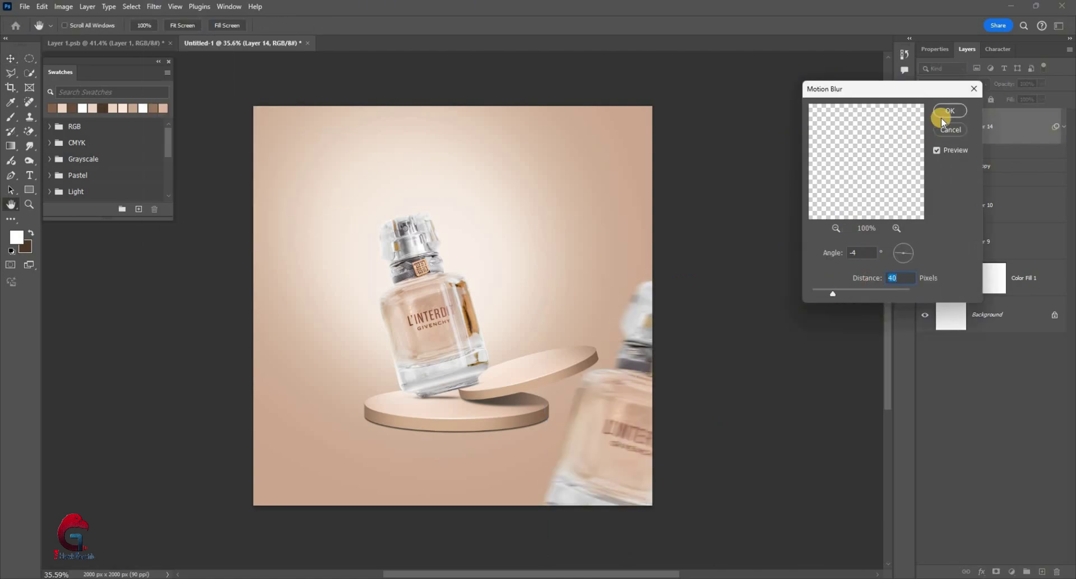
pyautogui.press('Return')
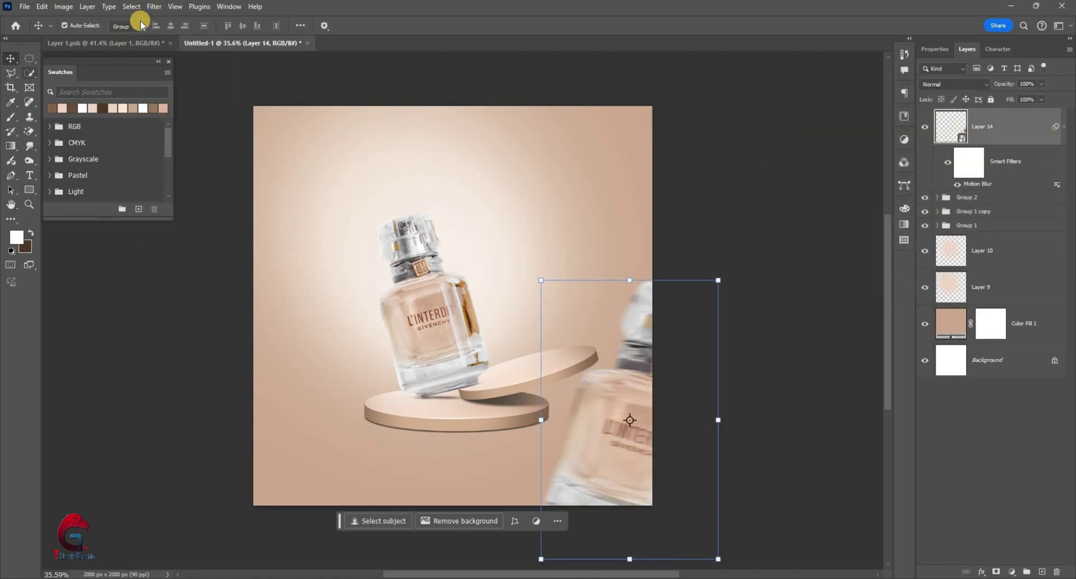
# Add a 5.8 px Gaussian Blur to the bottle and nudge it slightly up and left
pyautogui.click(154, 7)
pyautogui.moveTo(217, 151)
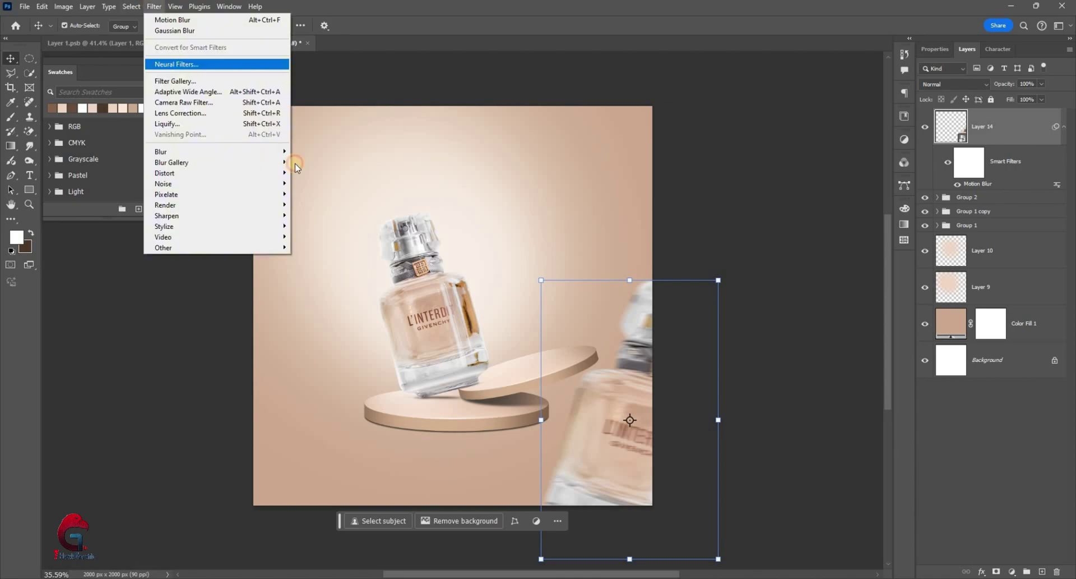
pyautogui.click(320, 193)
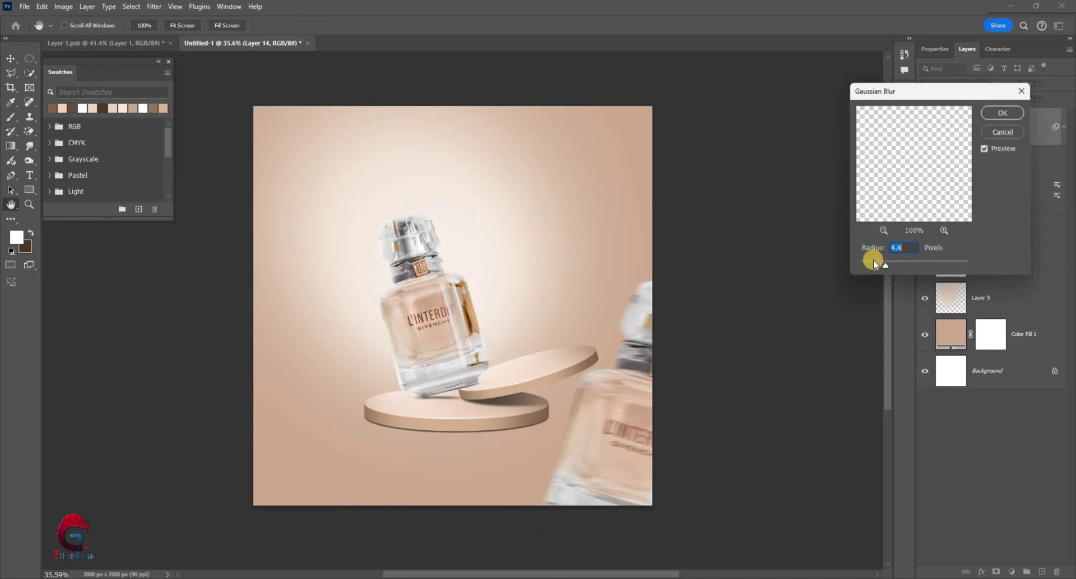
pyautogui.press('Return')
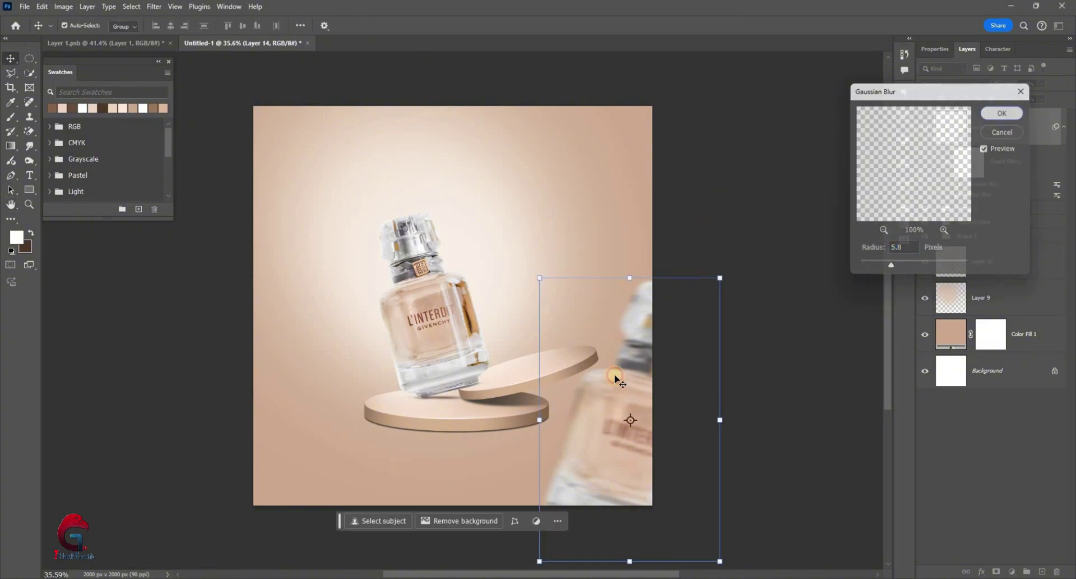
pyautogui.moveTo(610, 405); pyautogui.dragTo(602, 397)
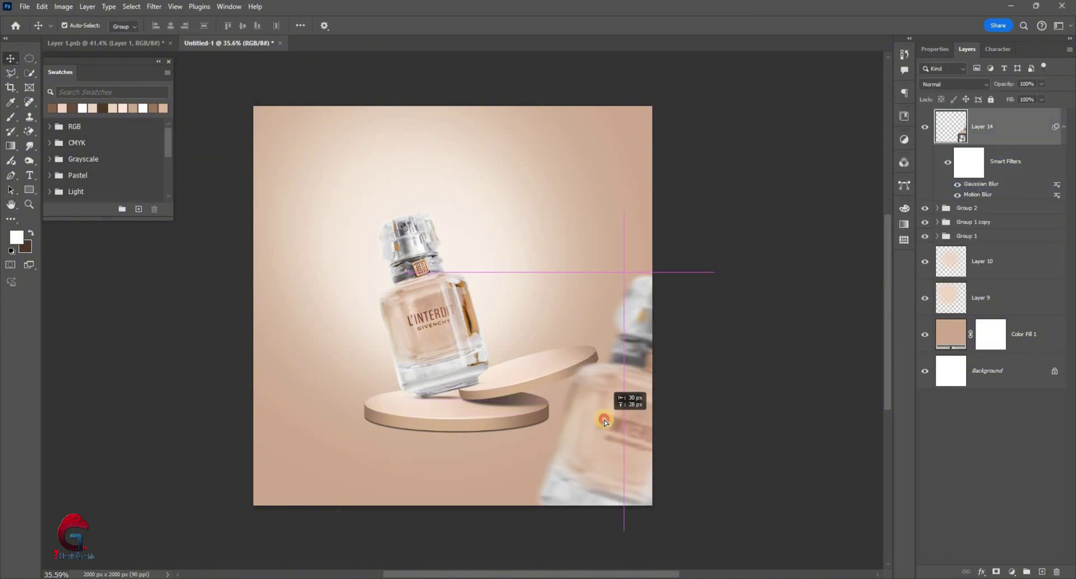
pyautogui.click(681, 299)
pyautogui.click(614, 450)
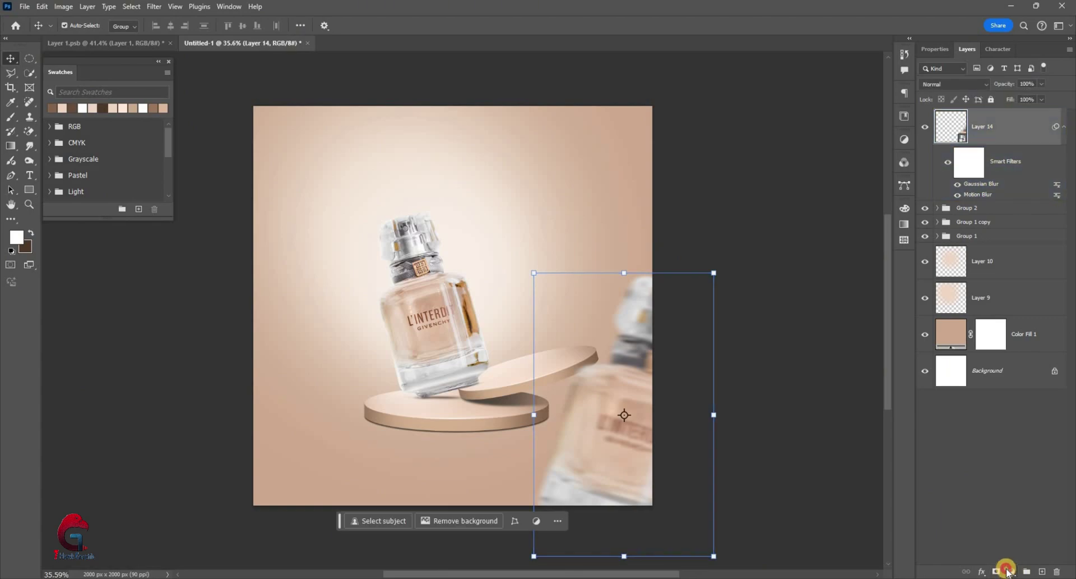
# Add a clipped Exposure adjustment at -0.94 and prepare a huge soft brush for its mask
pyautogui.rightClick(995, 426)
pyautogui.click(1009, 438)
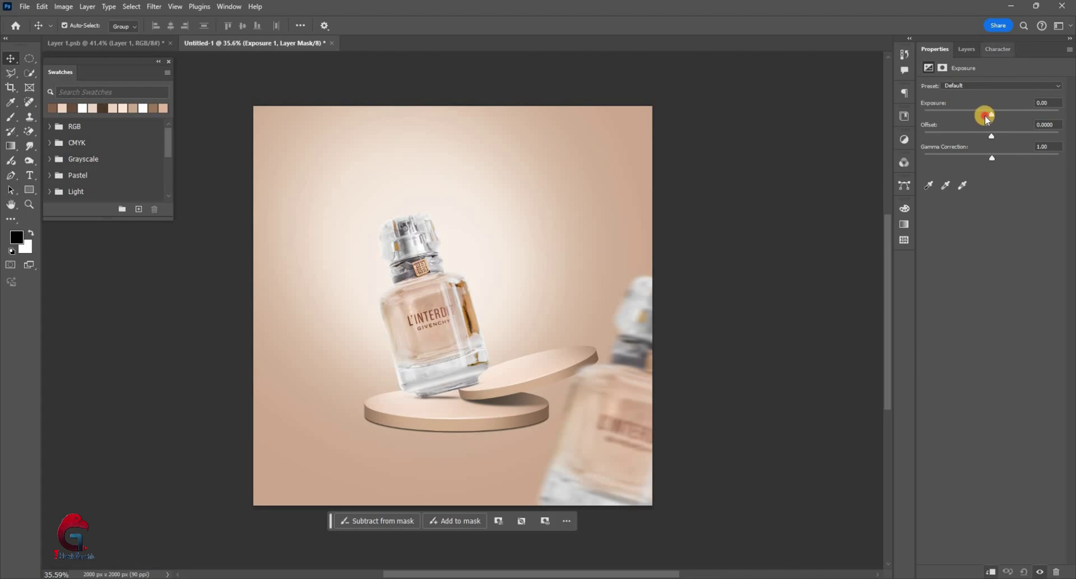
pyautogui.moveTo(988, 120); pyautogui.dragTo(996, 150)
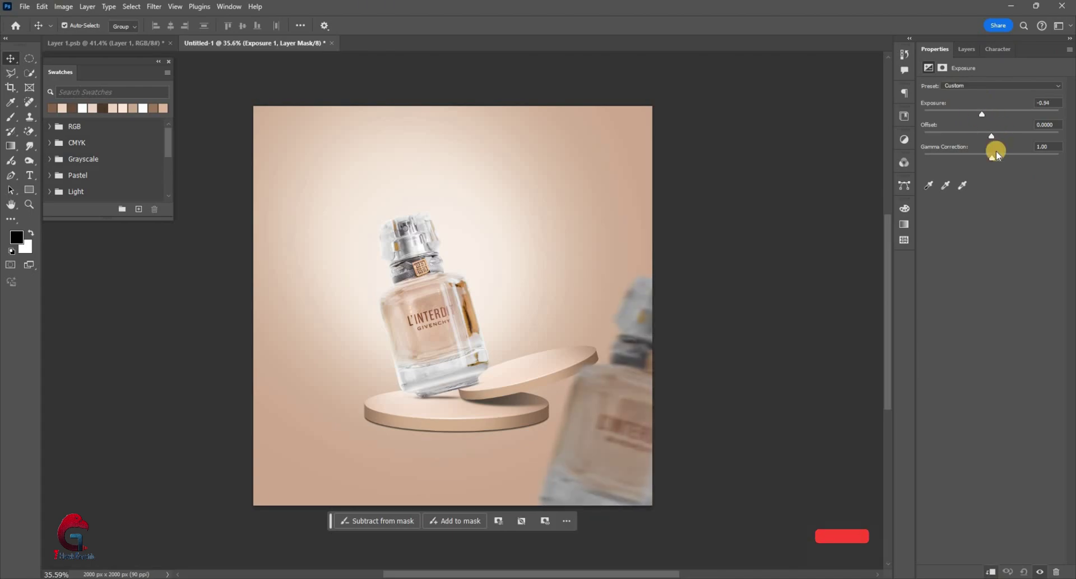
pyautogui.click(967, 49)
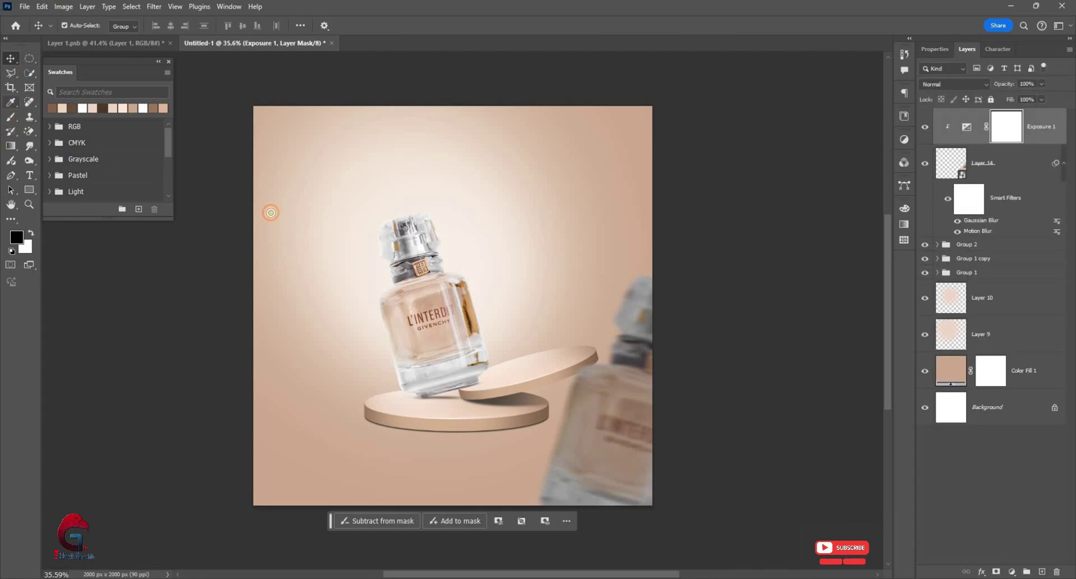
pyautogui.press('b')
pyautogui.moveTo(548, 330); pyautogui.dragTo(539, 287)
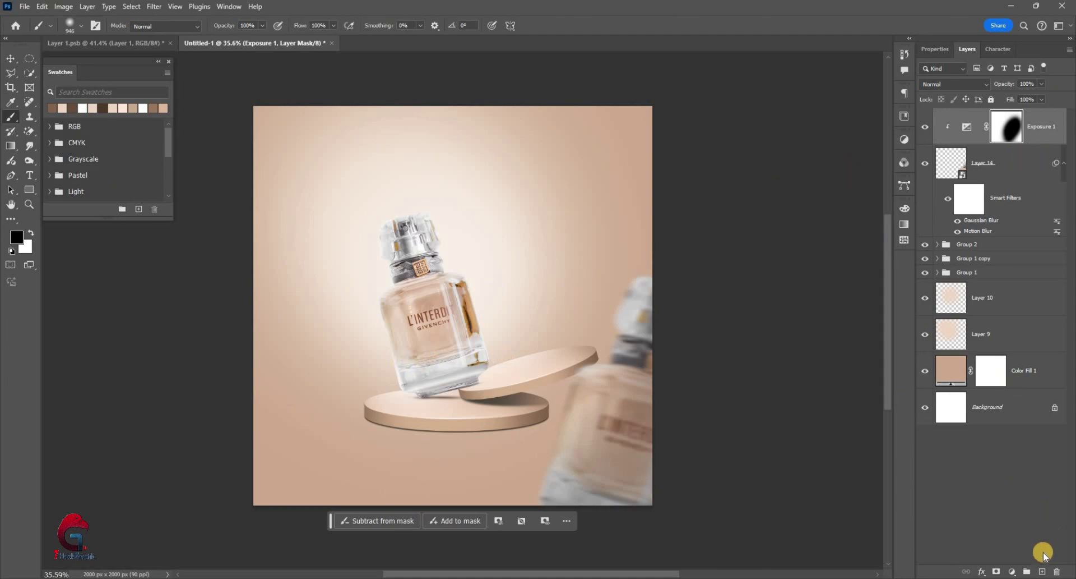
# Add a new Layer 15 clipped to the bottle, blended as Screen at 36%
pyautogui.hotkey('alt', '[')
pyautogui.hotkey('ctrl', 'shift', 'alt', 'n')
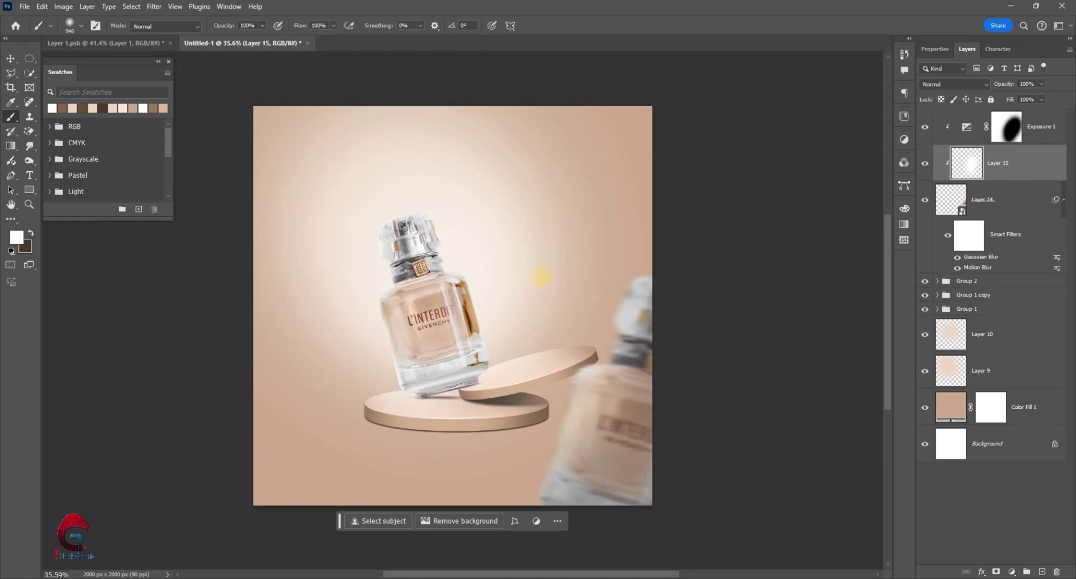
pyautogui.click(26, 58)
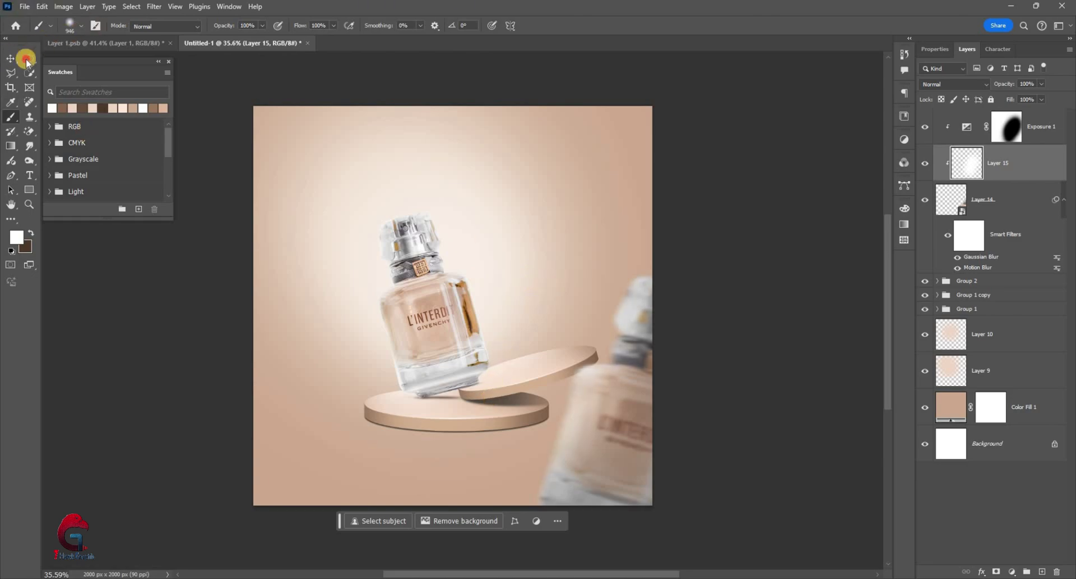
pyautogui.press('v')
pyautogui.click(953, 84)
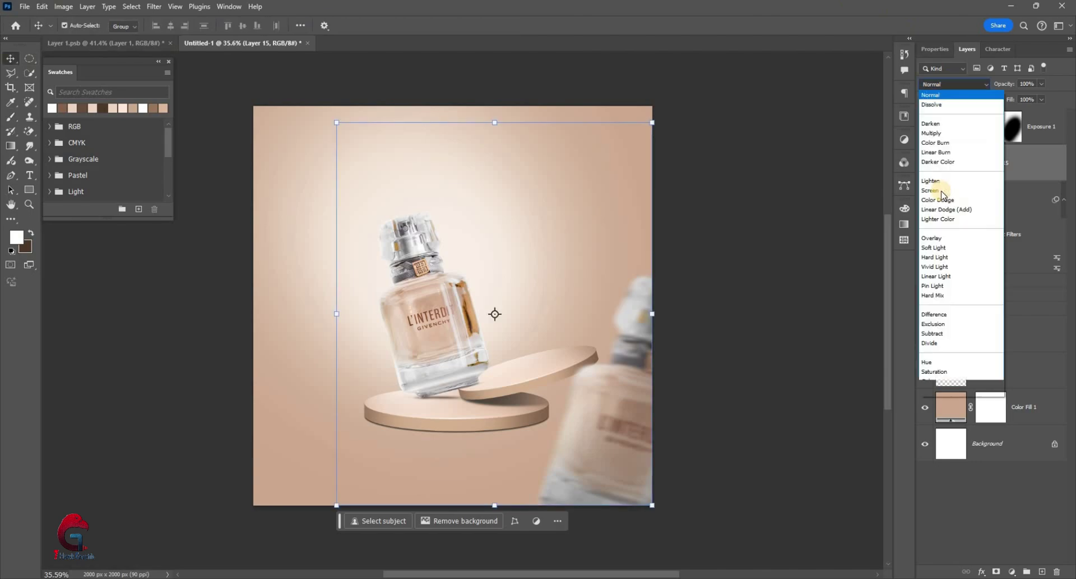
pyautogui.click(942, 190)
pyautogui.click(984, 83)
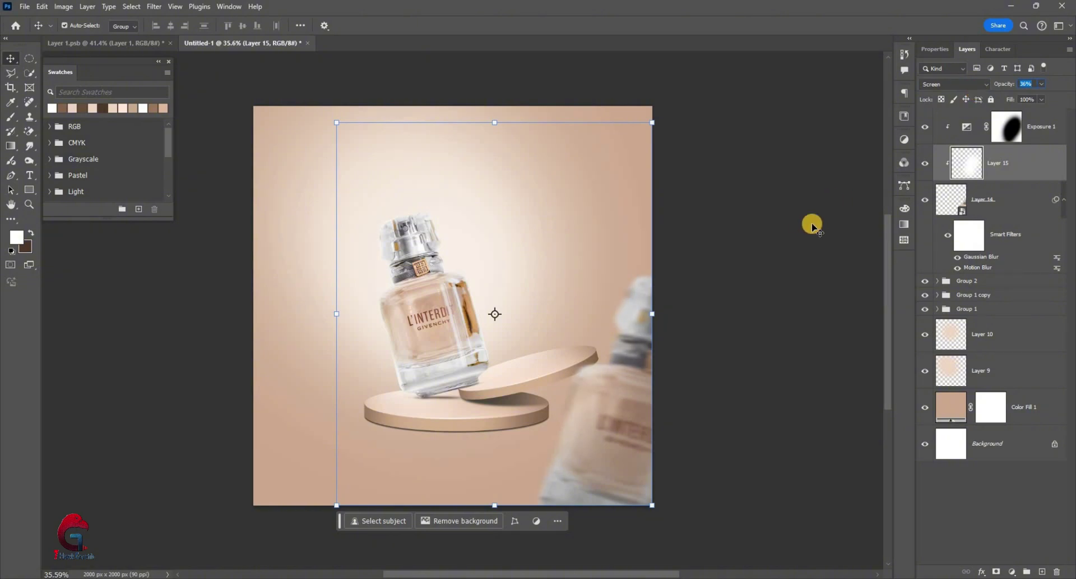
# Duplicate the Group 1 copy disc group and rotate the copy toward the left
pyautogui.scroll(1, 630, 283)
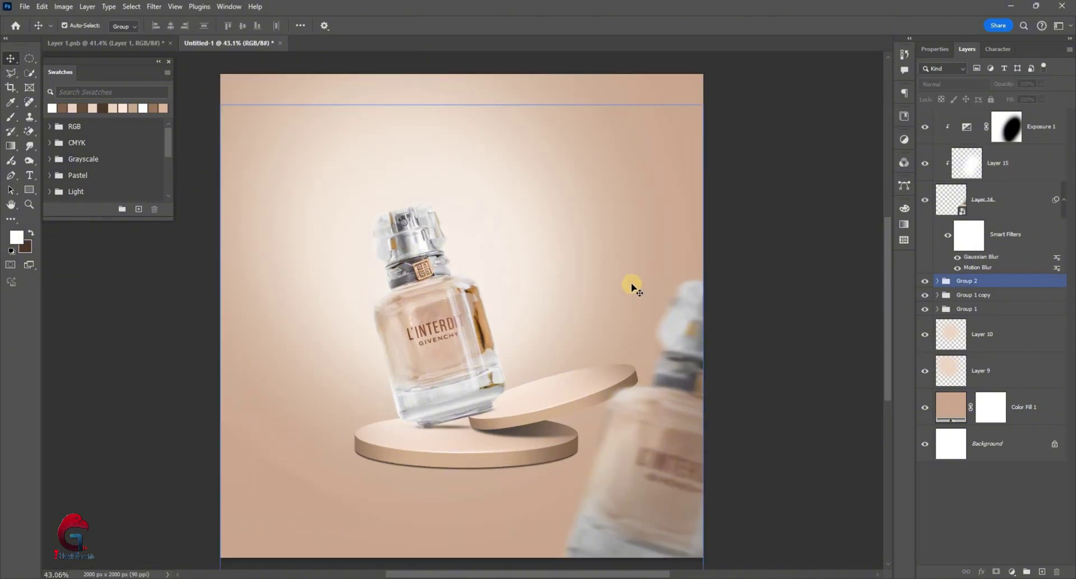
pyautogui.click(964, 281)
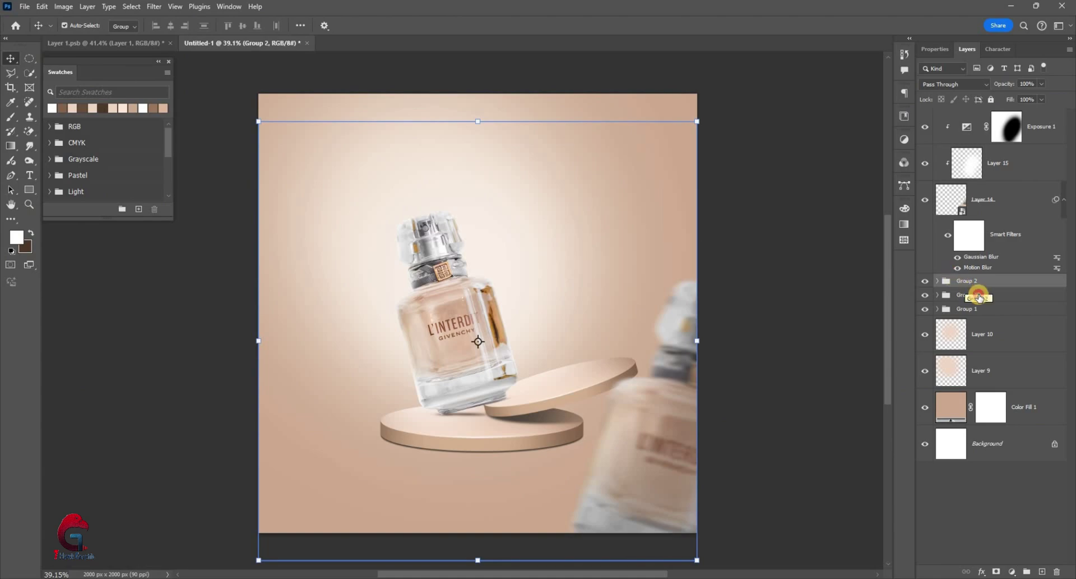
pyautogui.click(979, 297)
pyautogui.hotkey('ctrl', 'j')
pyautogui.hotkey('ctrl', 't')
pyautogui.moveTo(594, 305)
pyautogui.mouseDown()
pyautogui.moveTo(486, 473)
pyautogui.moveTo(510, 413)
pyautogui.mouseUp()
pyautogui.press('Return')
# Move the disc copy into the lower-left corner and scale it larger
pyautogui.moveTo(976, 294); pyautogui.dragTo(973, 113)
pyautogui.click(617, 371)
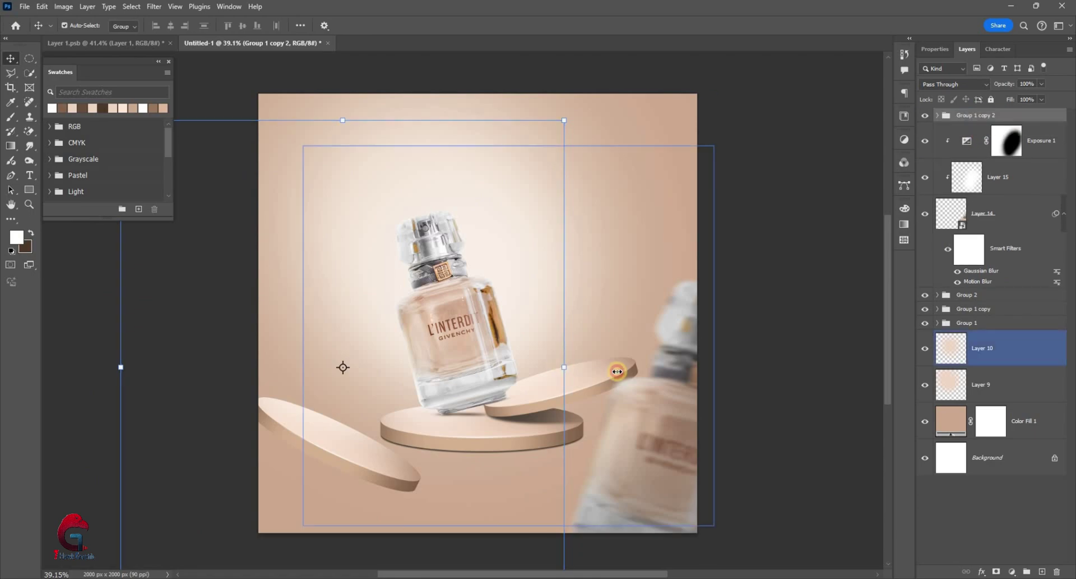
pyautogui.moveTo(617, 372); pyautogui.dragTo(644, 373)
pyautogui.press('Return')
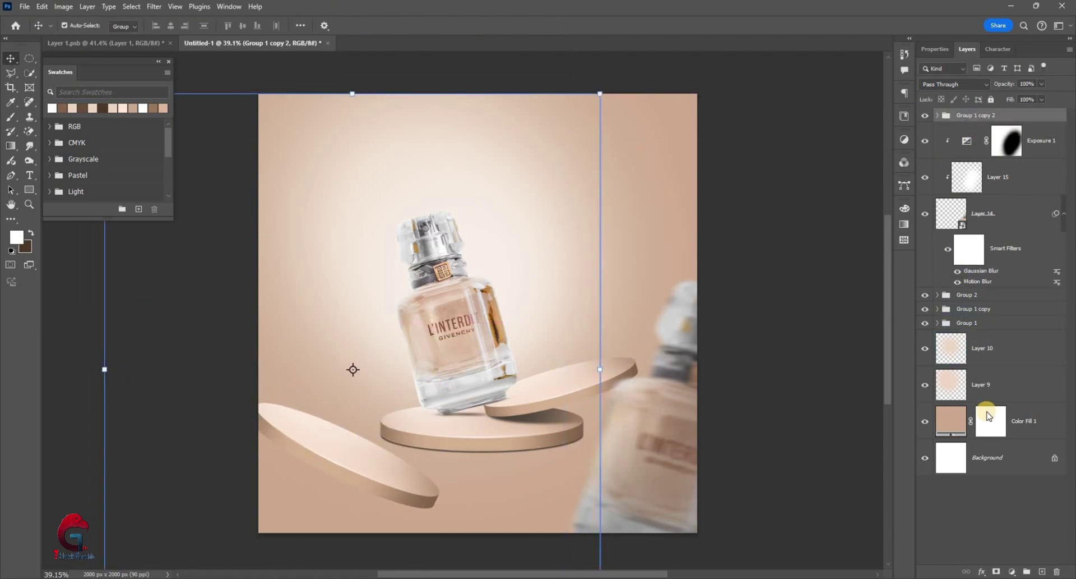
# Convert the disc to a smart object, motion-blur it at −17°, 40 px, and nudge it
pyautogui.rightClick(989, 415)
pyautogui.click(987, 281)
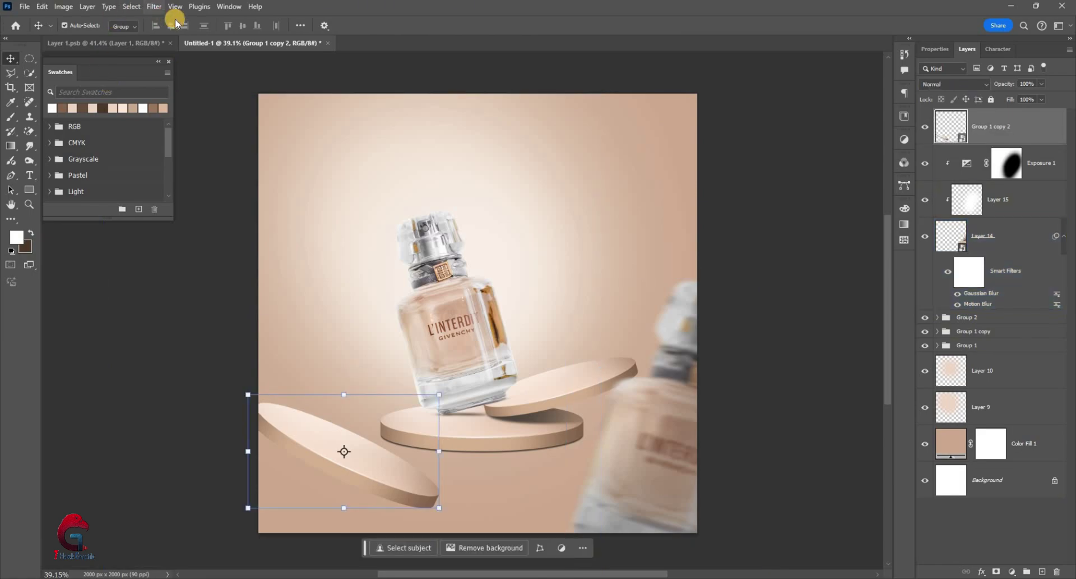
pyautogui.click(155, 6)
pyautogui.press('Down')
pyautogui.press('Return')
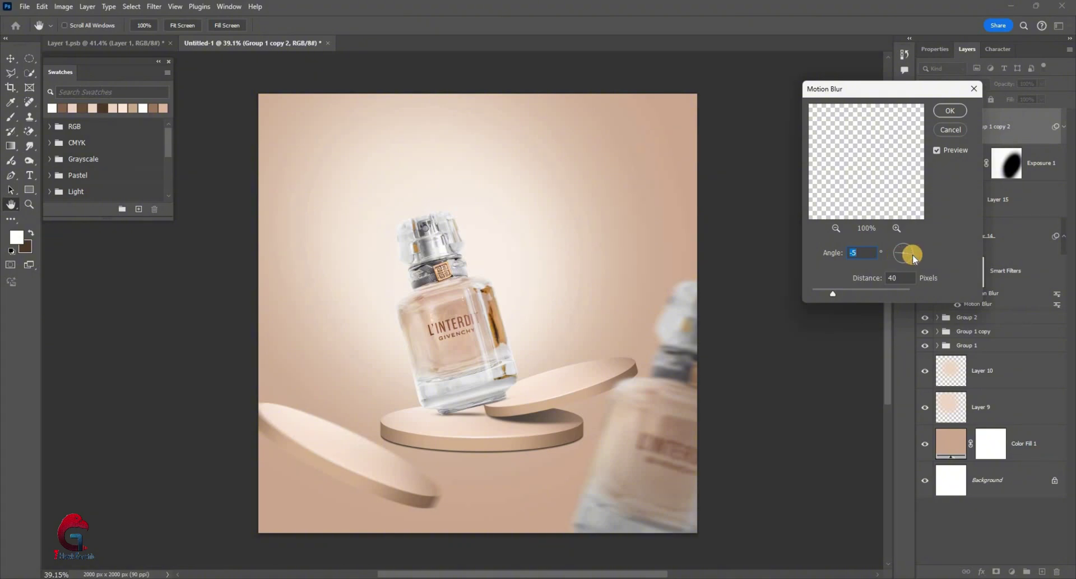
pyautogui.moveTo(913, 255); pyautogui.dragTo(911, 257)
pyautogui.click(951, 112)
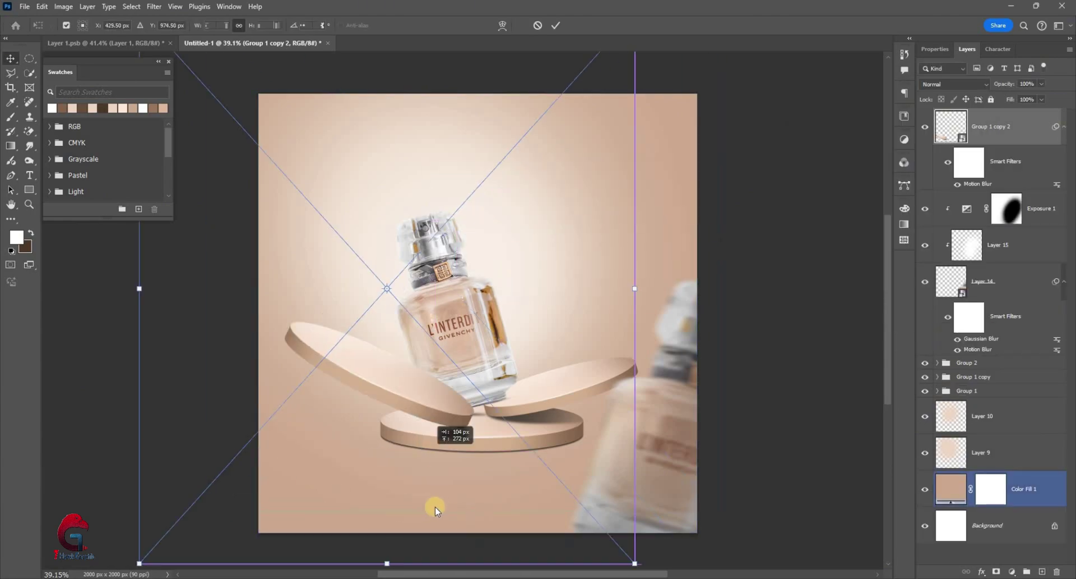
pyautogui.moveTo(448, 529); pyautogui.dragTo(767, 231)
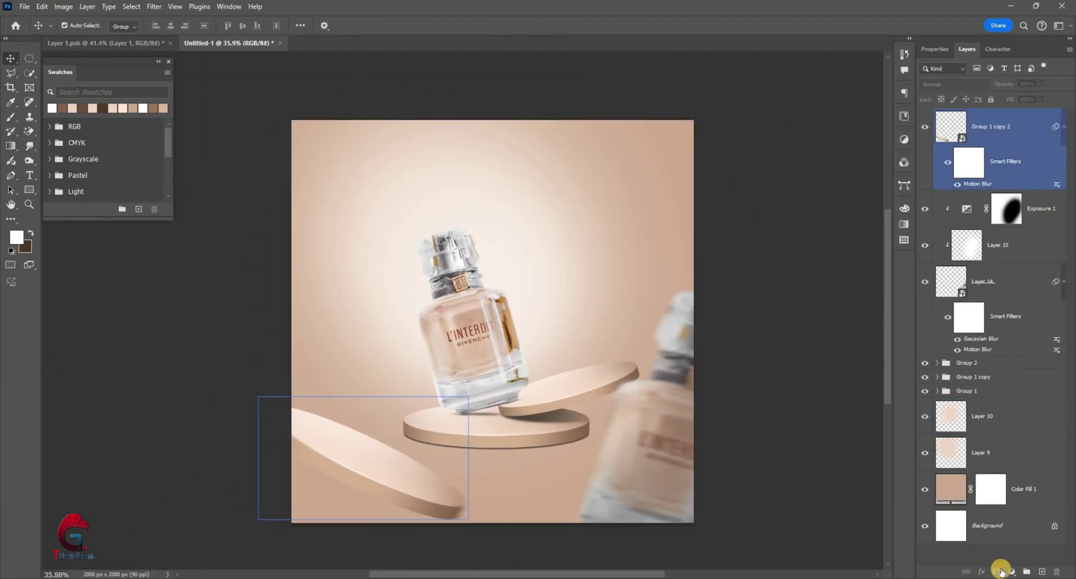
pyautogui.click(1012, 571)
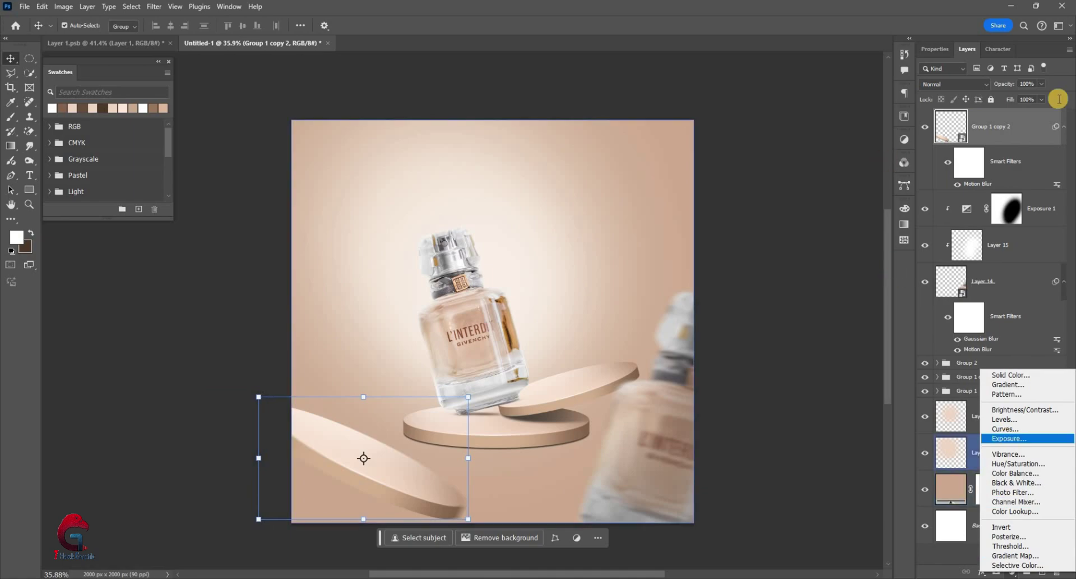
# Add an Exposure adjustment at −2.50 and mask out its centre with a huge soft brush
pyautogui.click(1008, 438)
pyautogui.moveTo(974, 118); pyautogui.dragTo(969, 119)
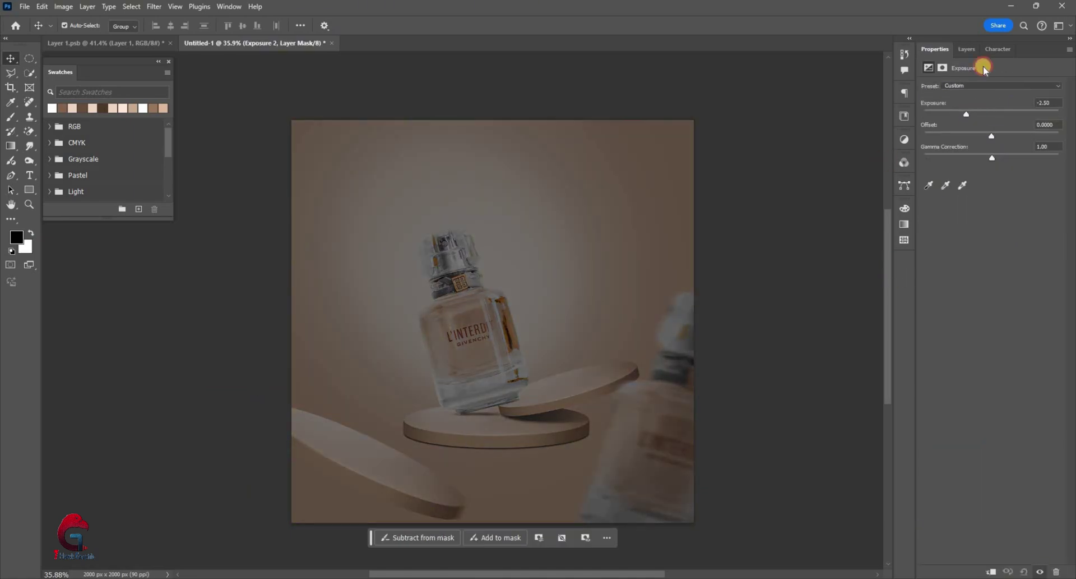
pyautogui.click(971, 48)
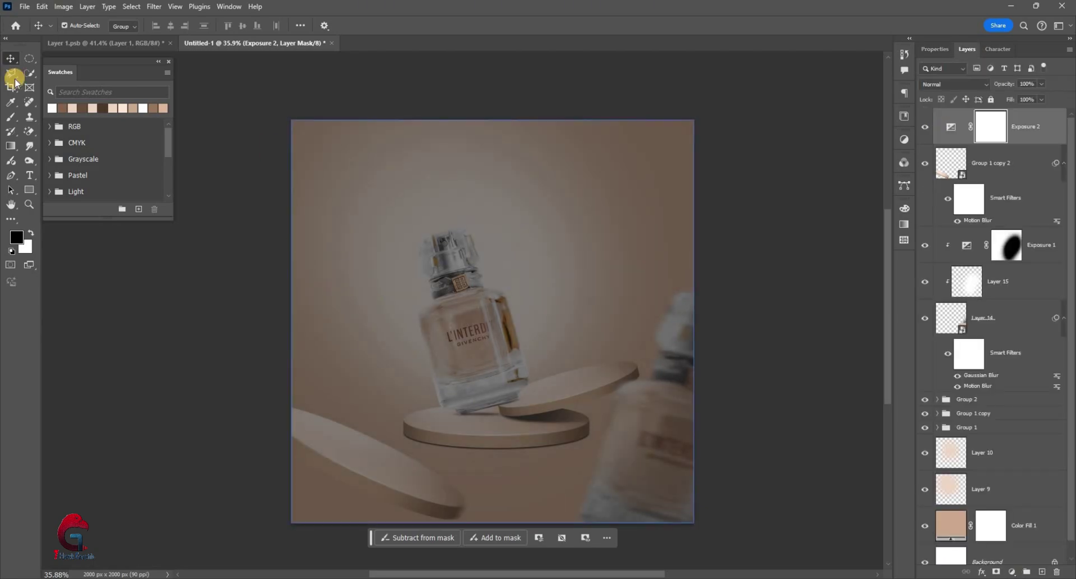
pyautogui.click(11, 119)
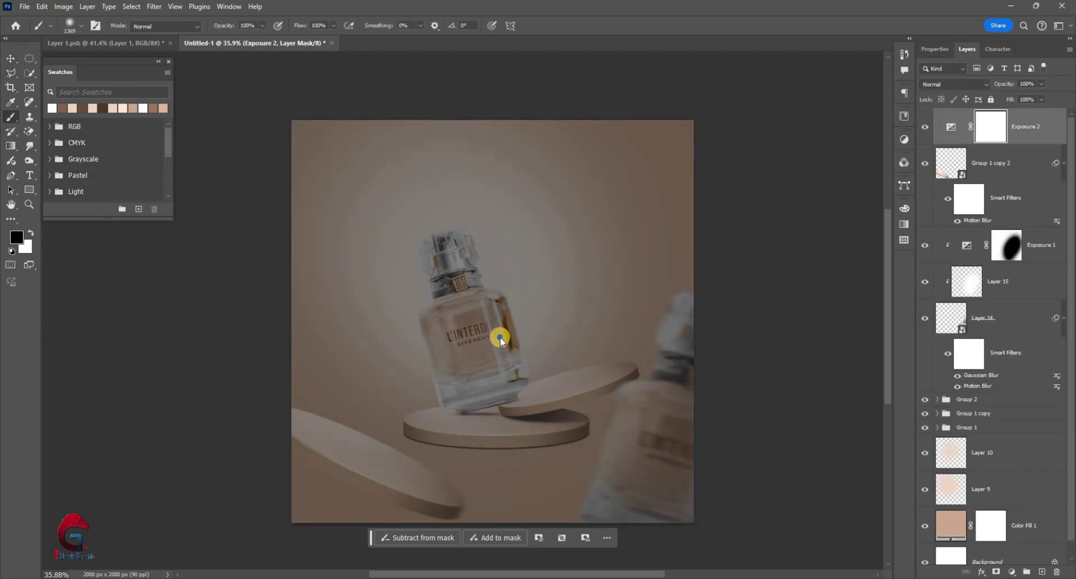
pyautogui.keyDown('alt'); pyautogui.rightClick(481, 336); pyautogui.keyUp('alt')
pyautogui.moveTo(506, 291)
pyautogui.mouseDown()
pyautogui.moveTo(464, 291)
pyautogui.moveTo(481, 290)
pyautogui.mouseUp()
pyautogui.moveTo(427, 246)
pyautogui.mouseDown()
pyautogui.moveTo(428, 228)
pyautogui.moveTo(356, 281)
pyautogui.moveTo(560, 320)
pyautogui.moveTo(310, 165)
pyautogui.mouseUp()
pyautogui.press('v')
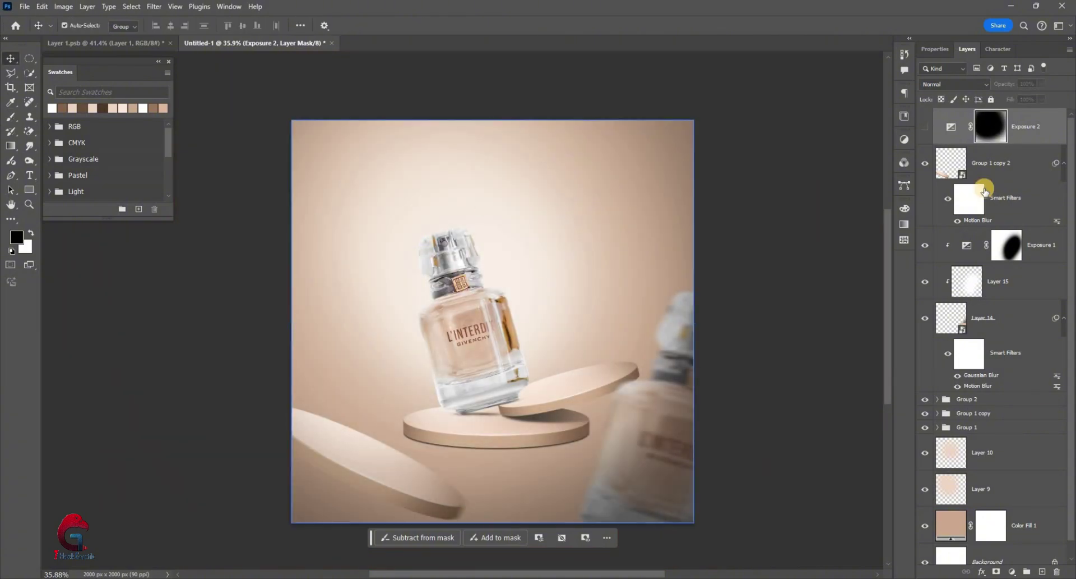
pyautogui.click(1012, 571)
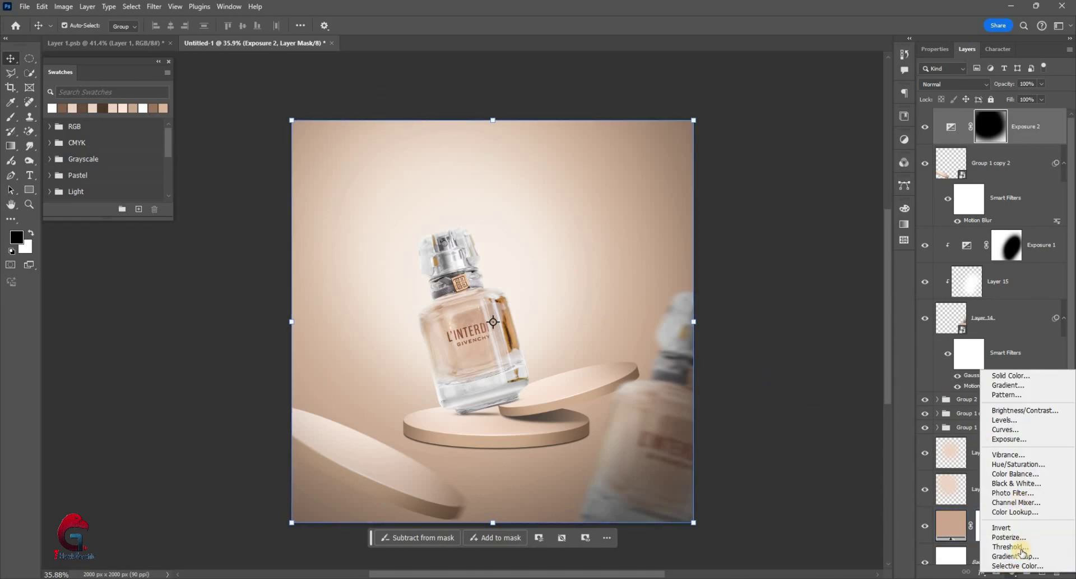
# Add a Color Balance adjustment shifting midtones +7 red and +6 blue, plus shadow tweaks
pyautogui.click(1012, 571)
pyautogui.click(1014, 476)
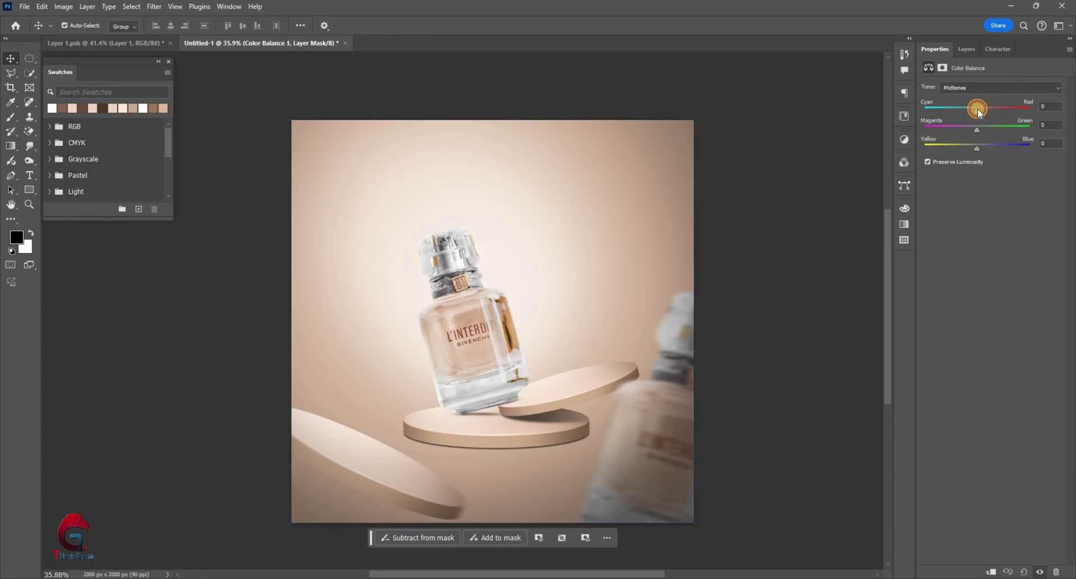
pyautogui.moveTo(976, 109); pyautogui.dragTo(981, 108)
pyautogui.moveTo(977, 147); pyautogui.dragTo(977, 111)
pyautogui.moveTo(979, 146); pyautogui.dragTo(981, 127)
pyautogui.hotkey('alt', '3')
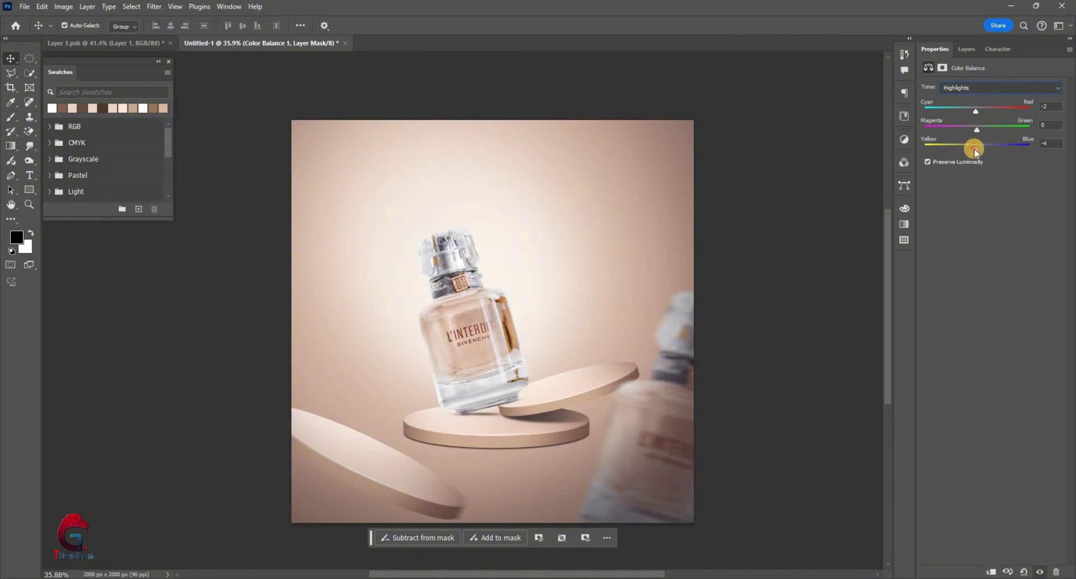